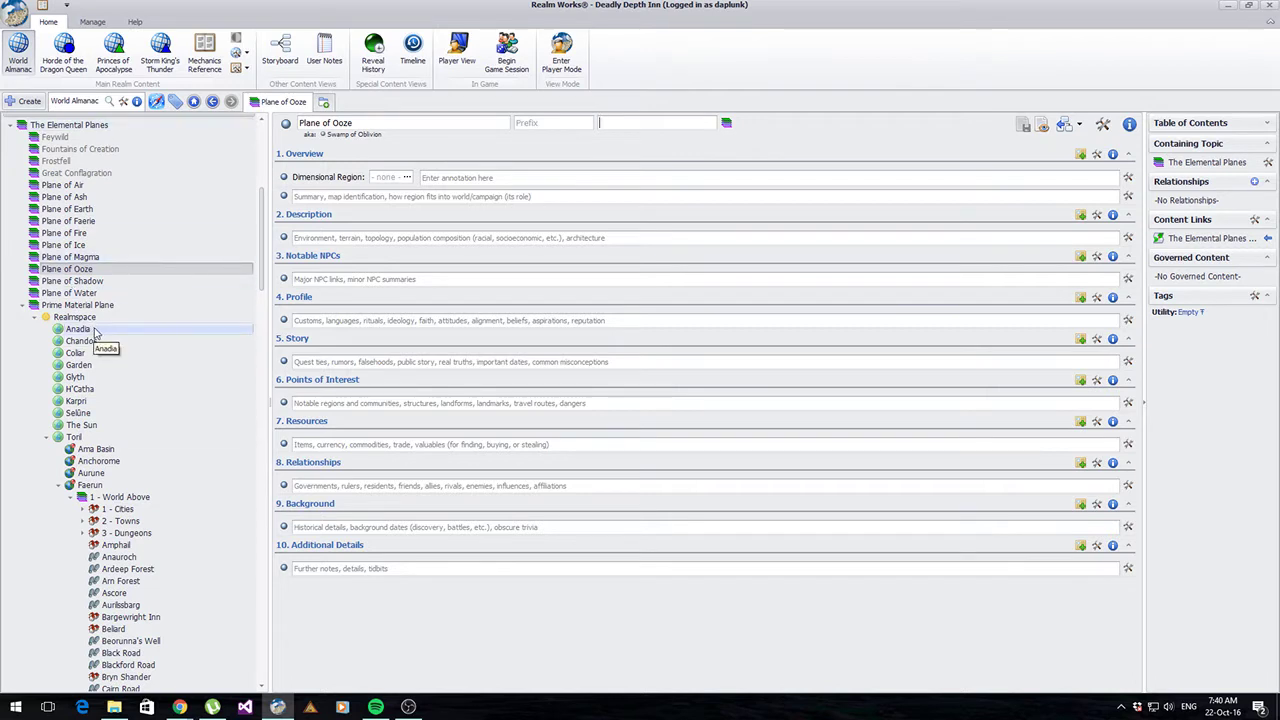
Step: Cancel the stray containment dialog, expand The Underdark's three layers, and open World Above
drag(77, 298, 98, 404)
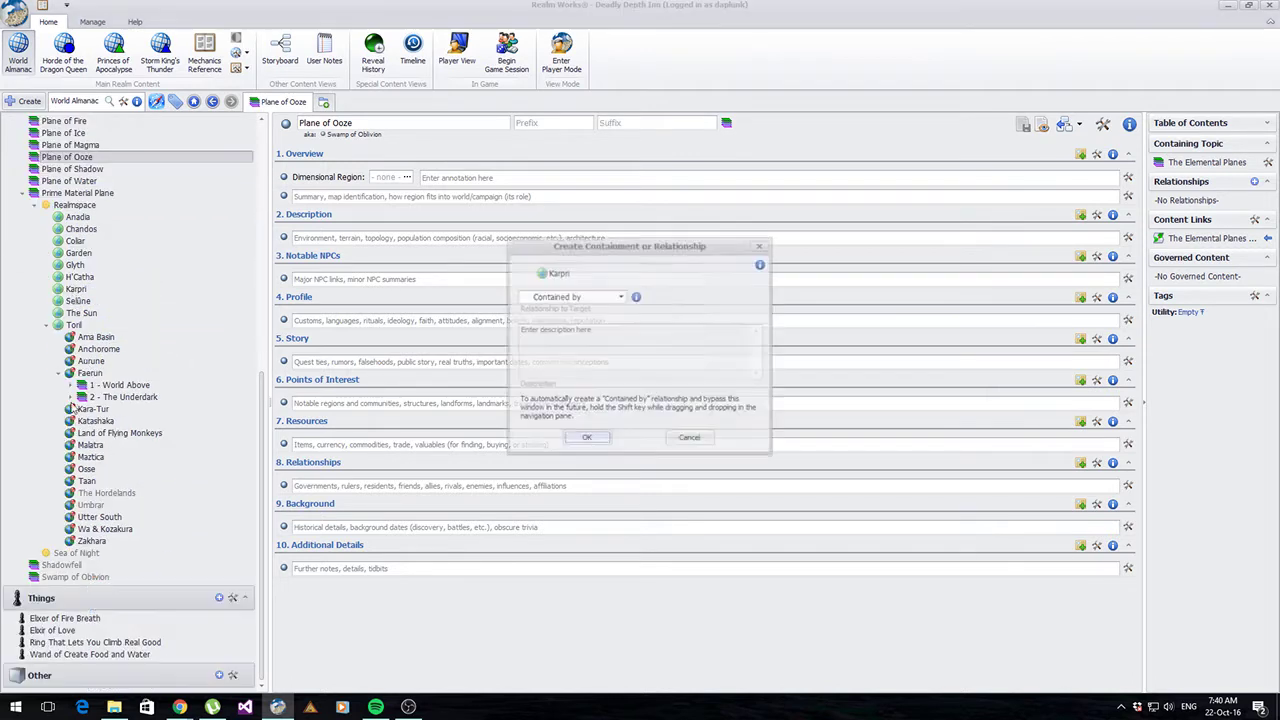
click(690, 438)
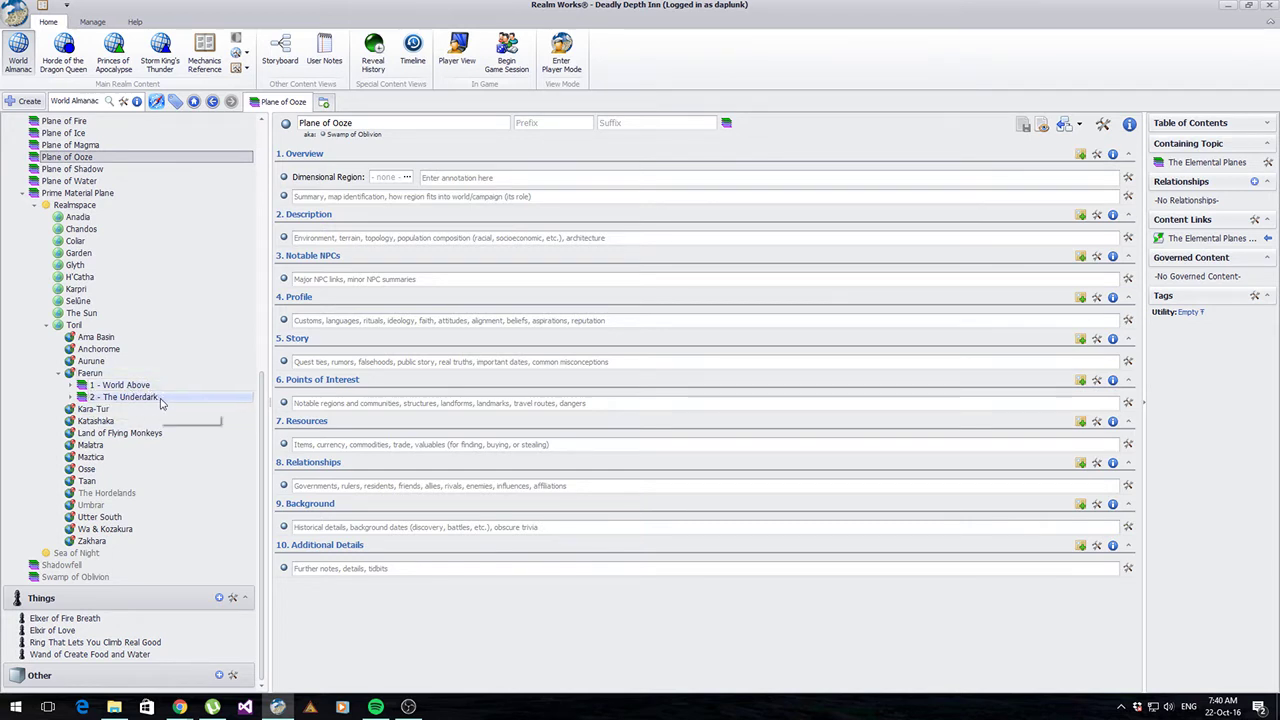
click(71, 397)
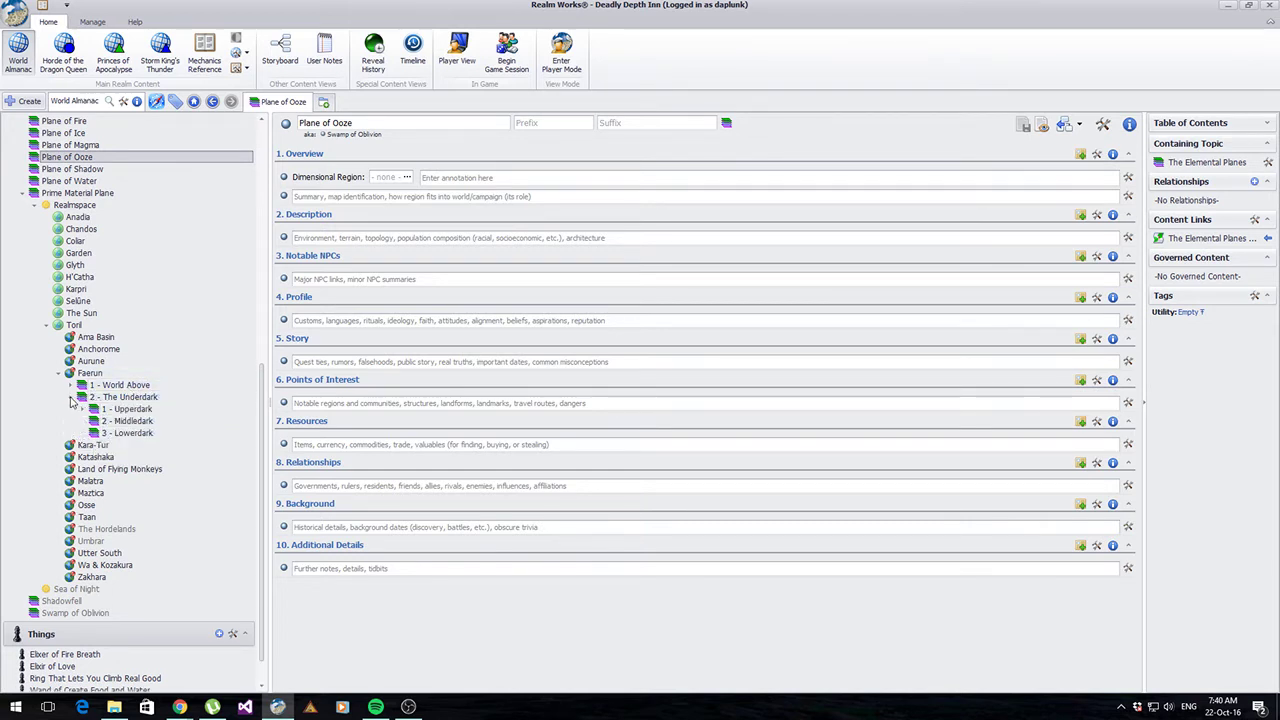
click(120, 385)
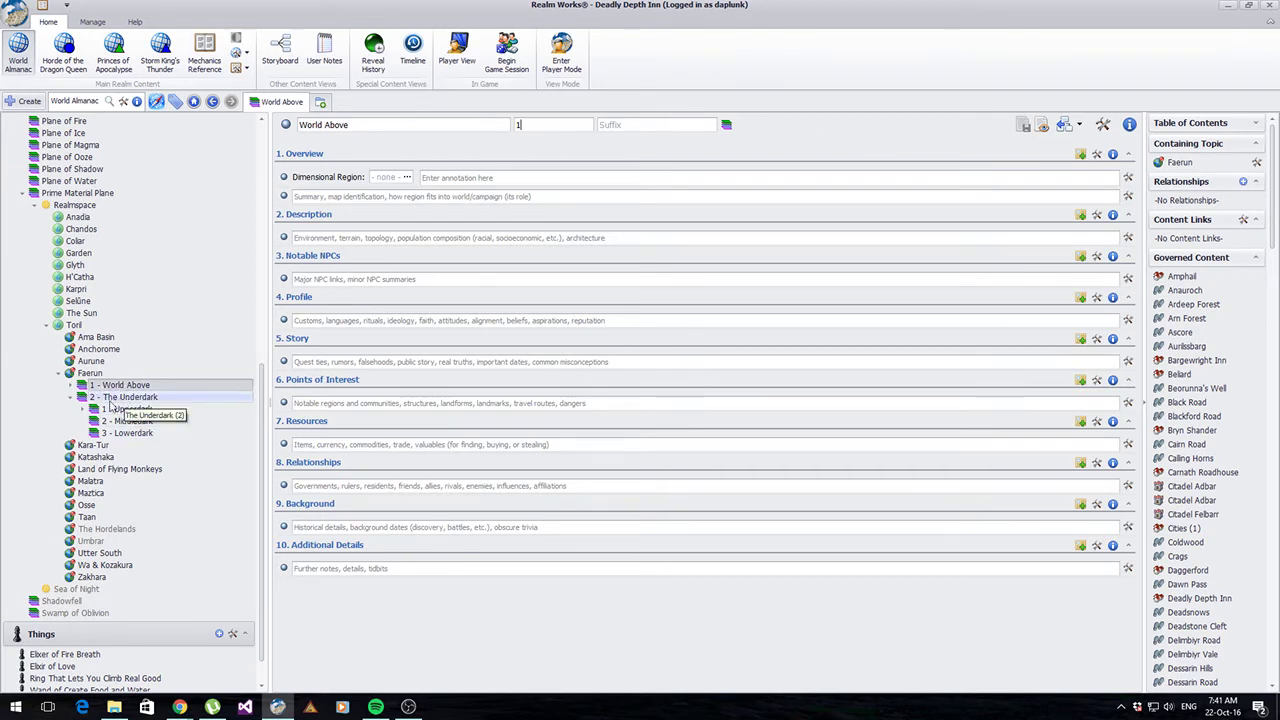
Step: Expand Upperdark and open the Menzoberranzan city article
click(83, 410)
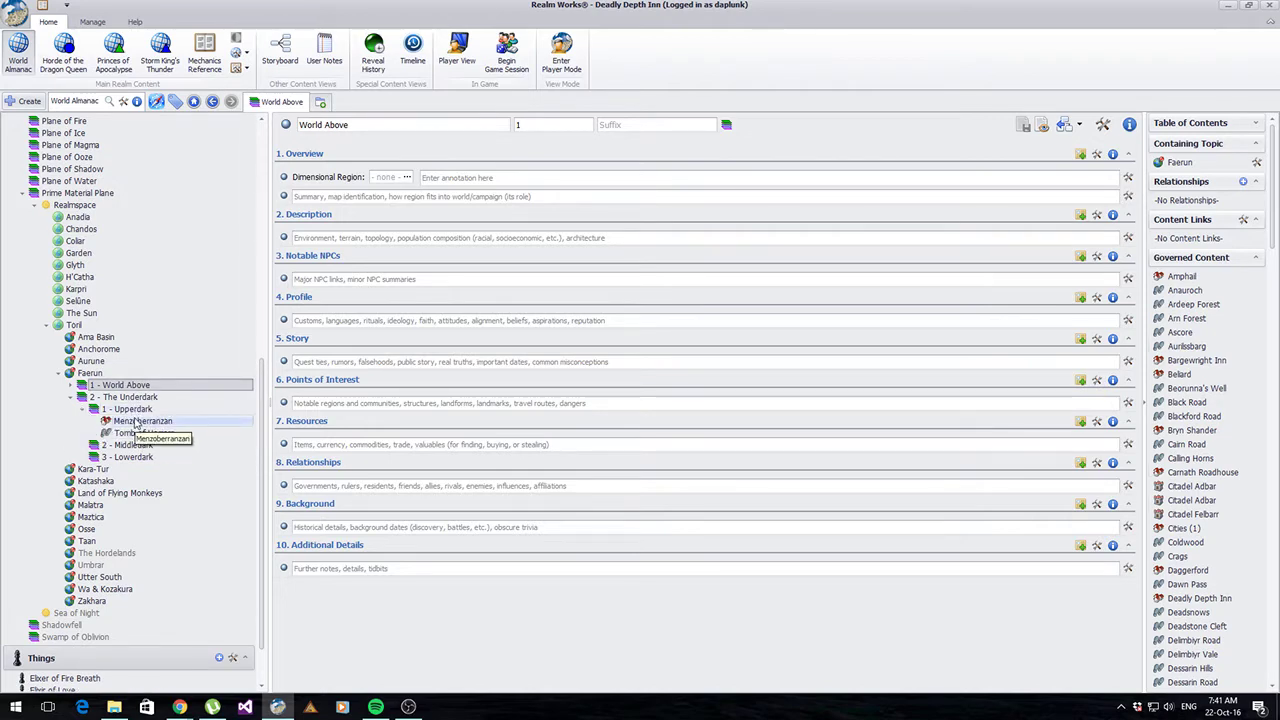
click(134, 423)
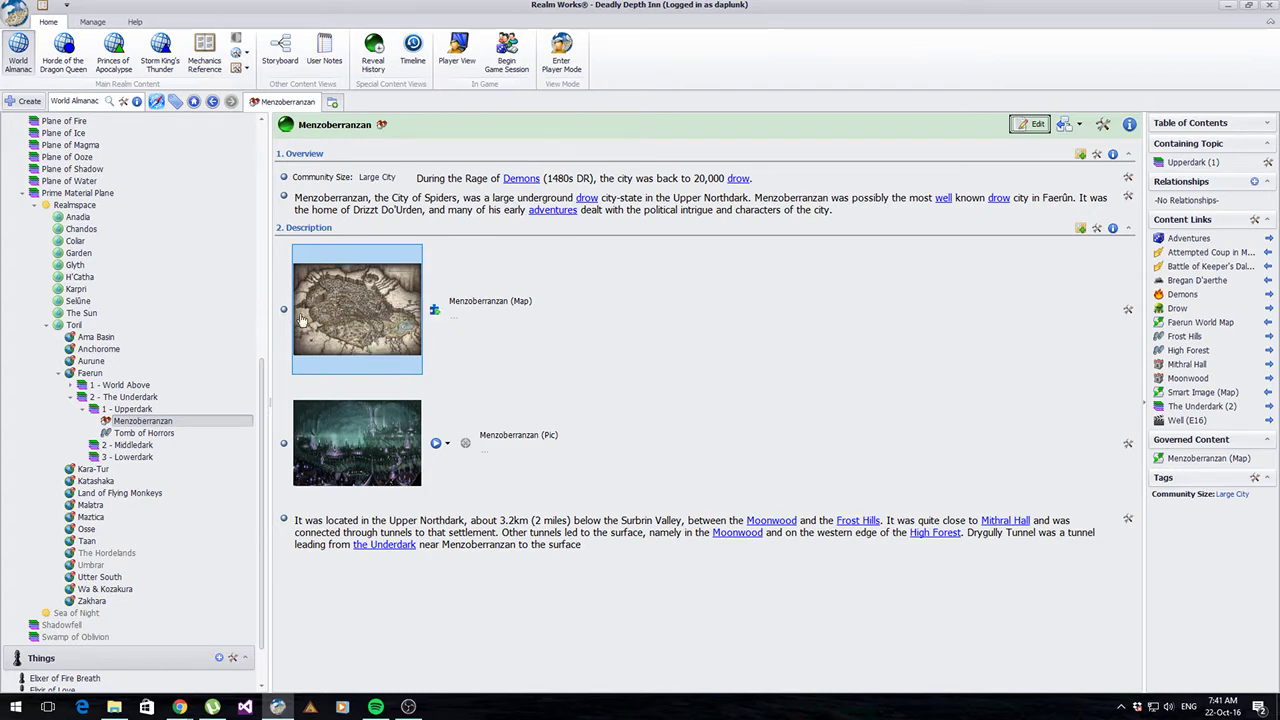
scroll(126, 330, down, 2)
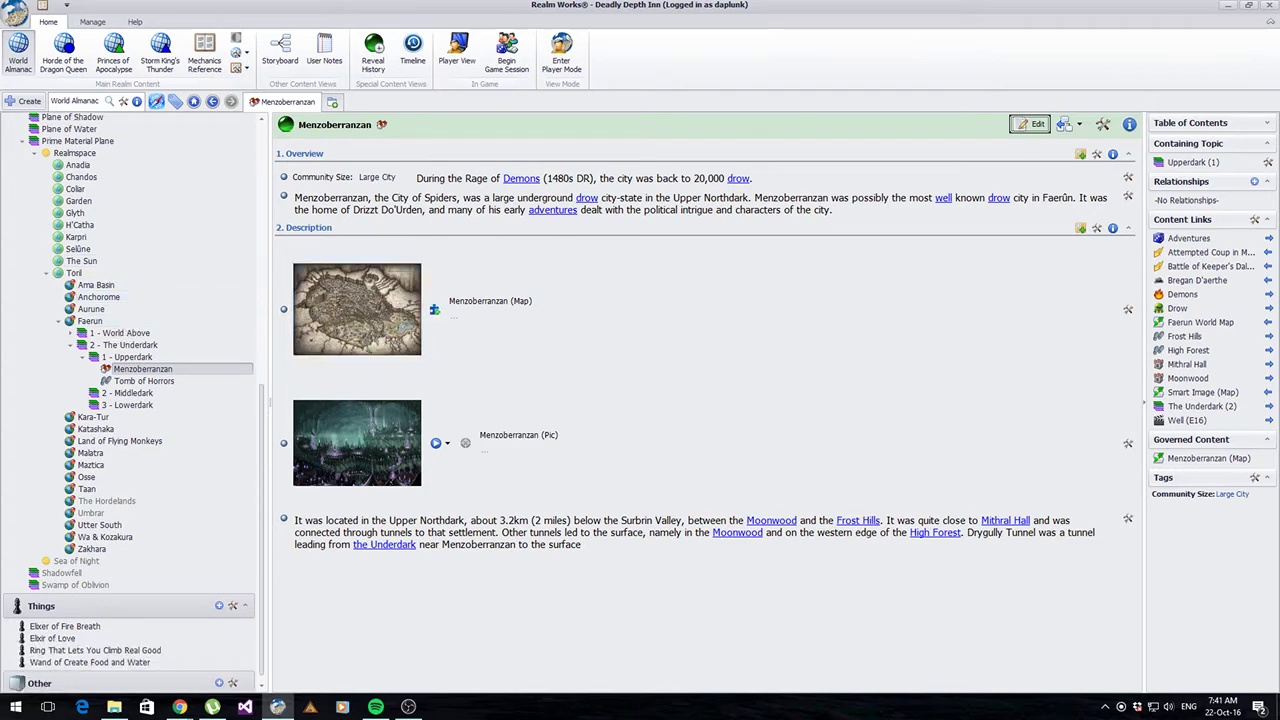
Step: Collapse The Underdark, cancel the accidental Create Containment dialog, and expand World Above
click(70, 345)
drag(70, 350, 71, 392)
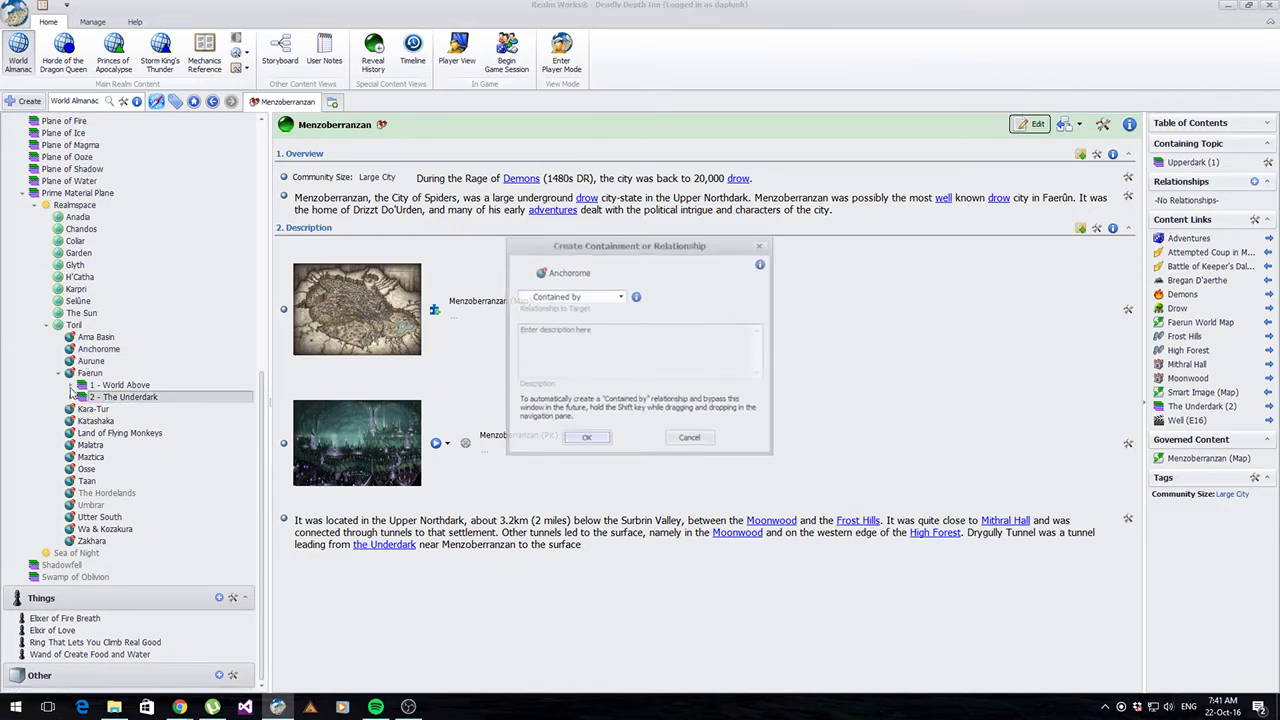
click(690, 438)
click(70, 385)
scroll(211, 367, down, 4)
scroll(194, 360, down, 4)
scroll(80, 253, up, 2)
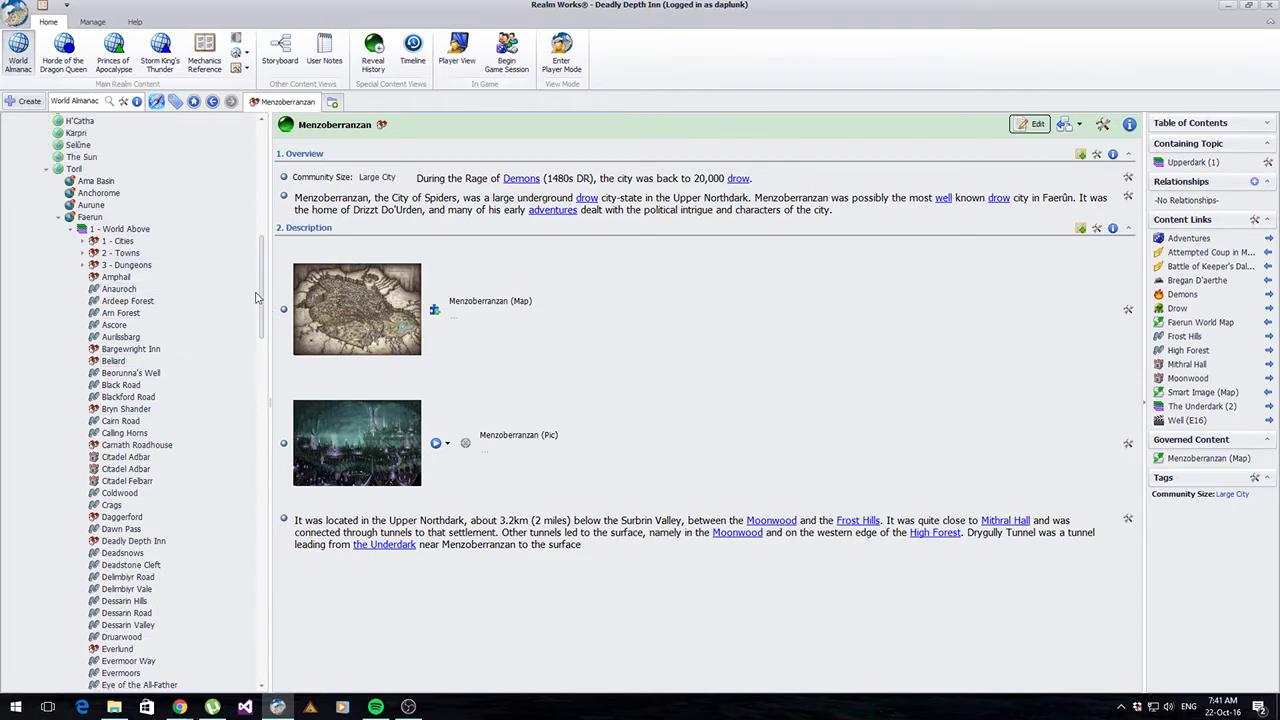
drag(262, 297, 305, 285)
scroll(84, 190, down, 10)
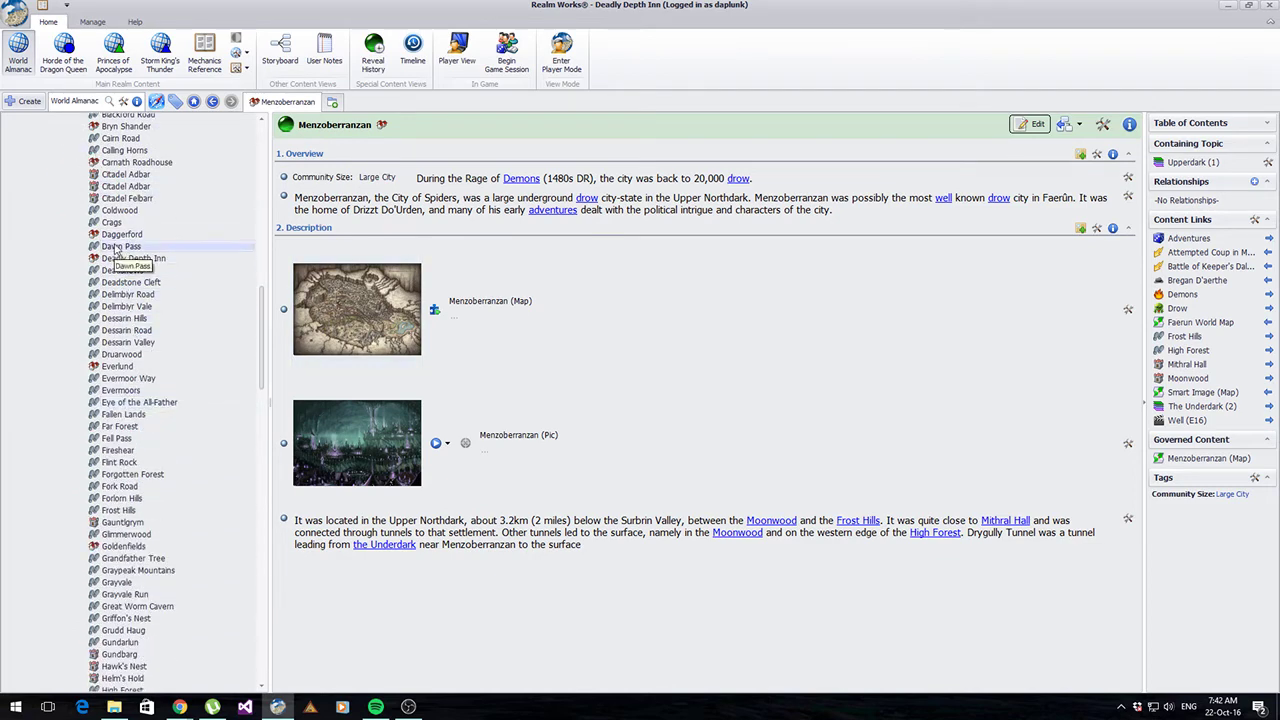
Step: Glance at the Daggerford article, then open and read through the Neverwinter article
click(122, 234)
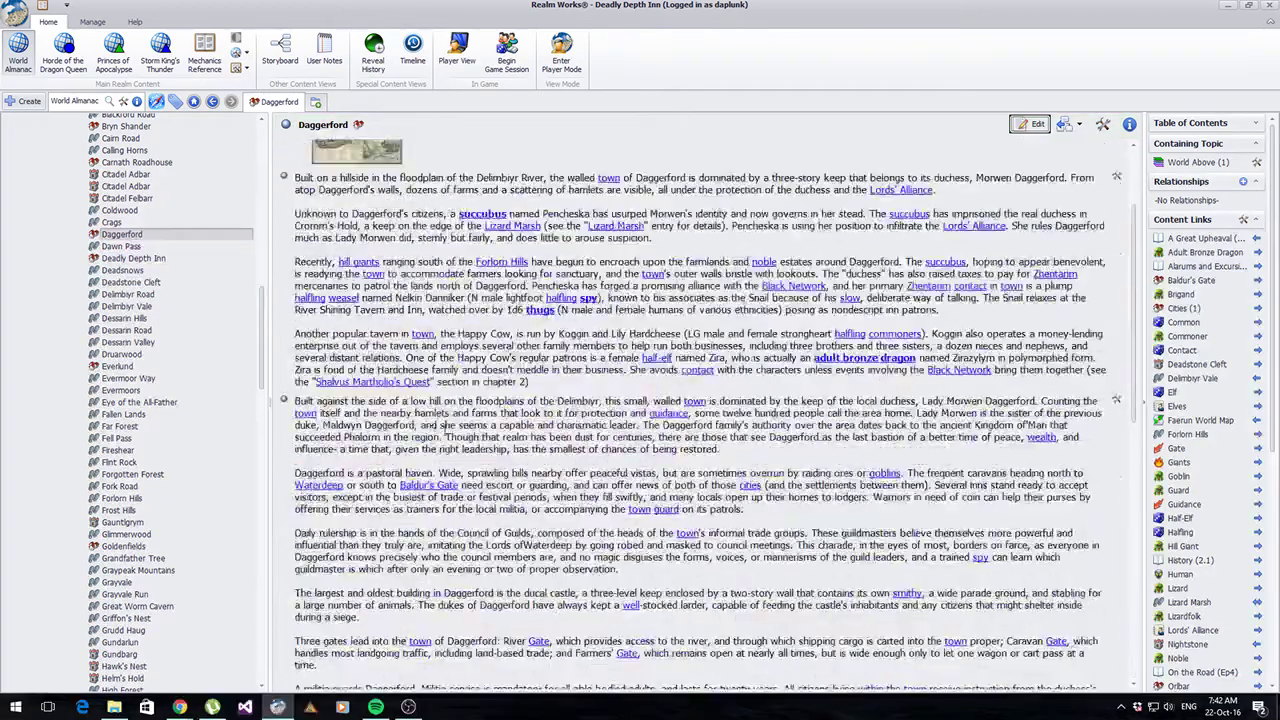
drag(262, 340, 292, 500)
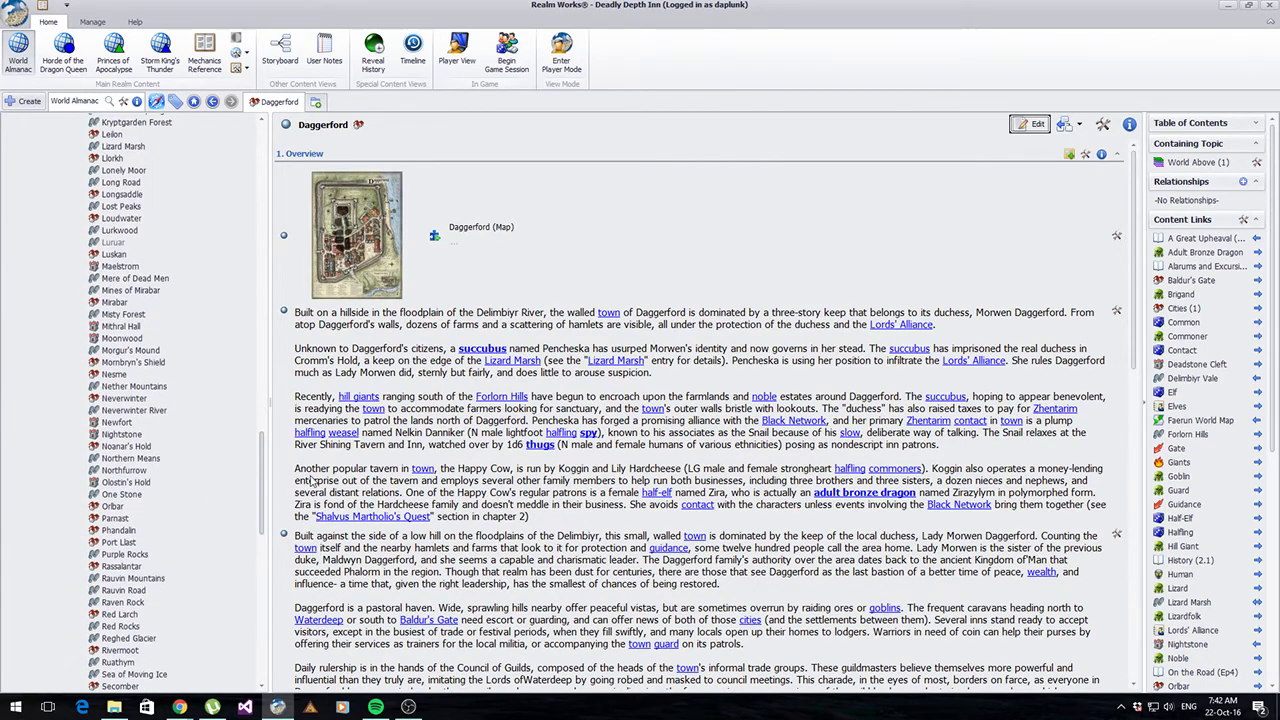
click(119, 400)
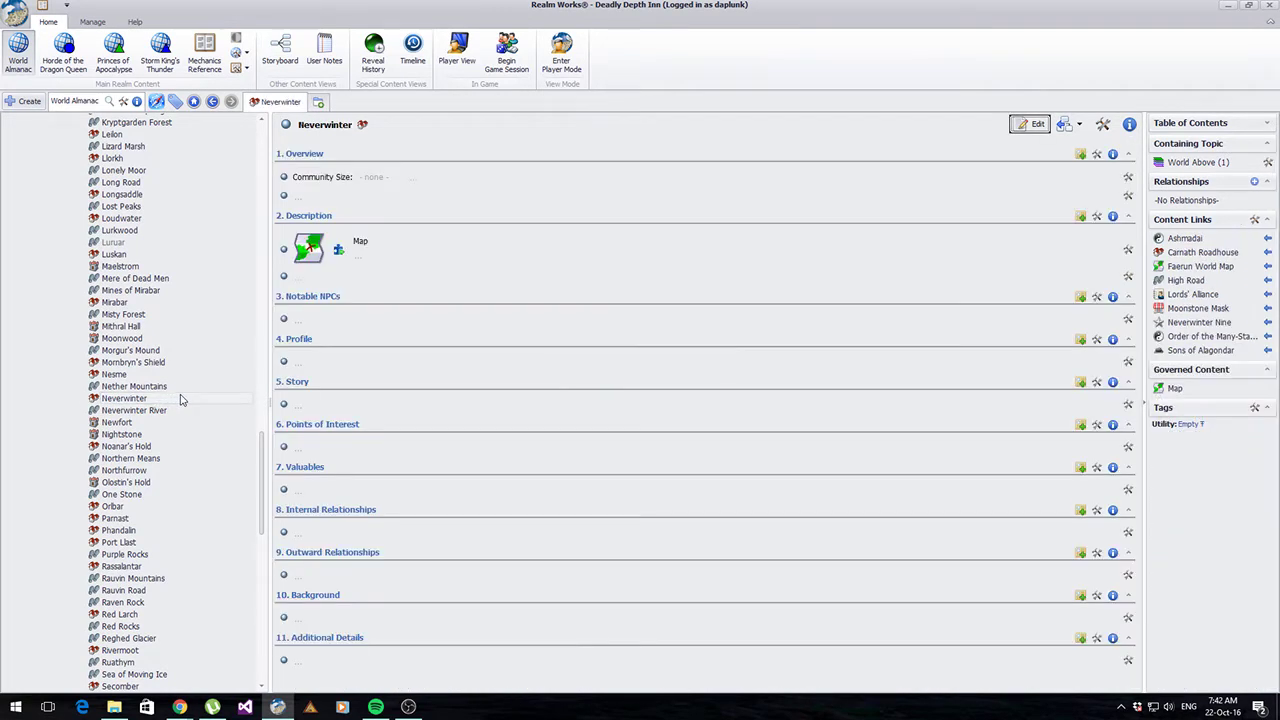
drag(262, 467, 275, 268)
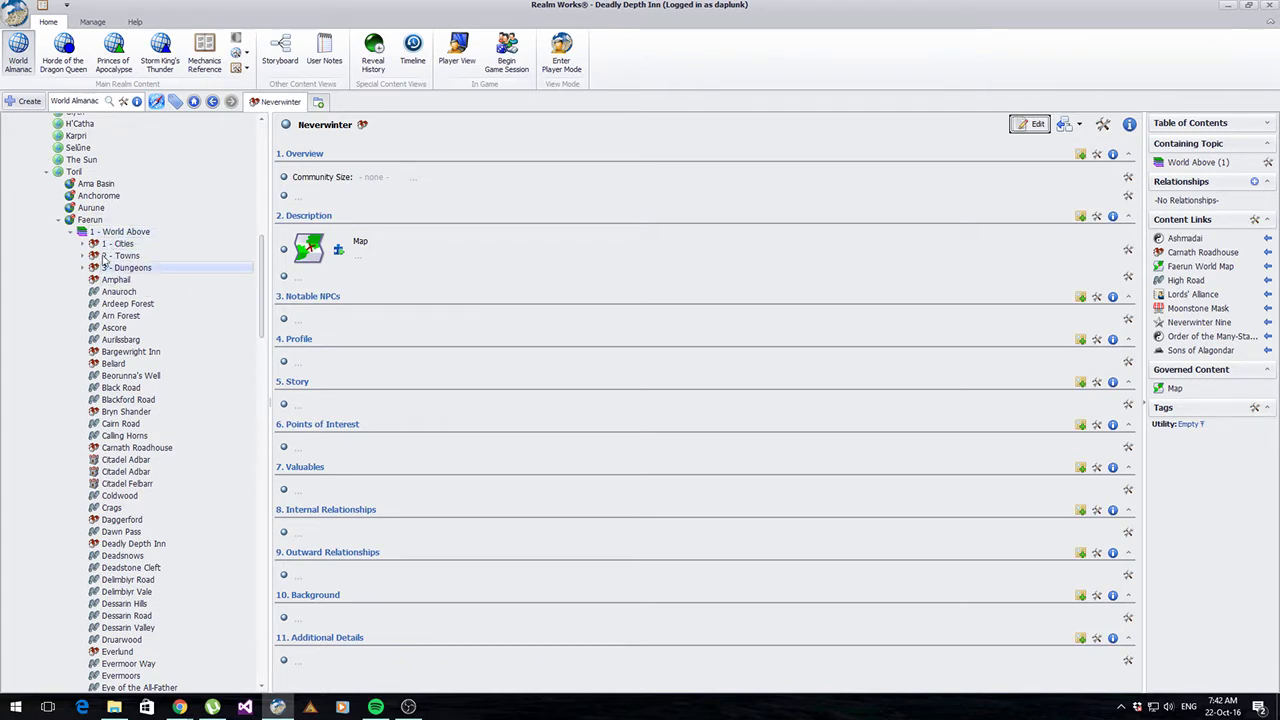
scroll(172, 450, down, 12)
scroll(172, 450, down, 3)
scroll(115, 452, down, 7)
scroll(115, 452, up, 16)
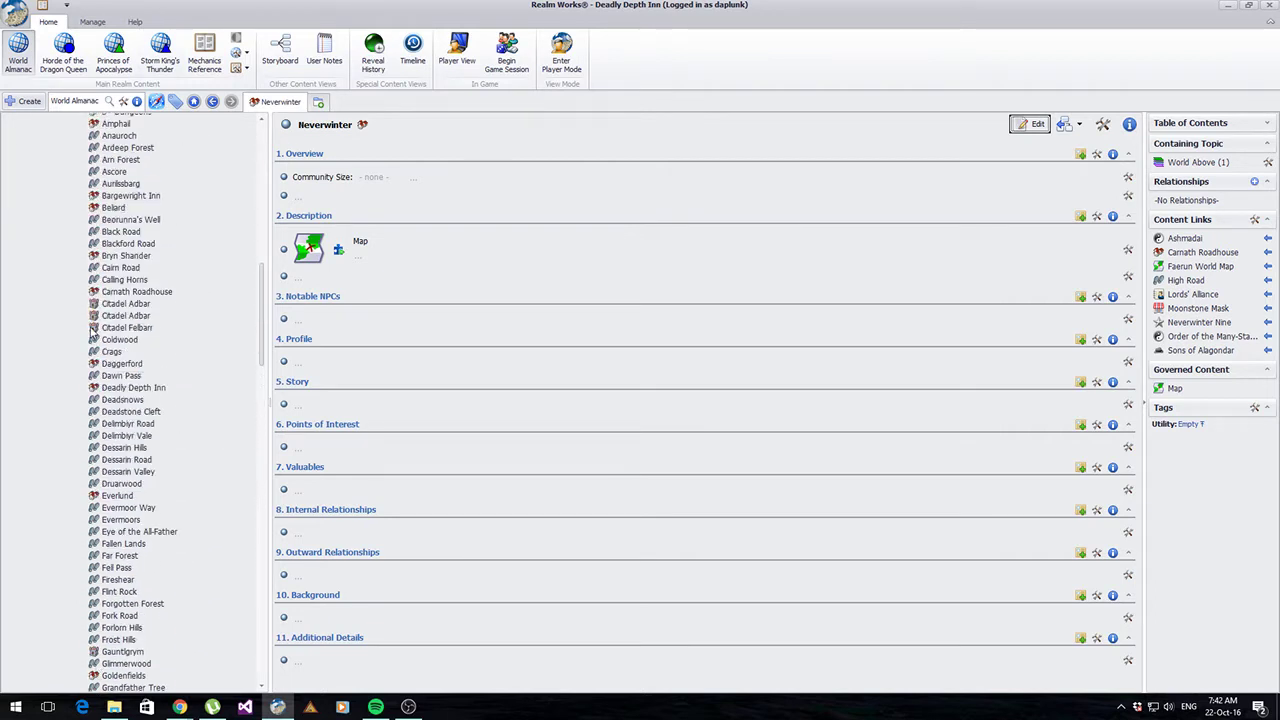
scroll(130, 328, up, 3)
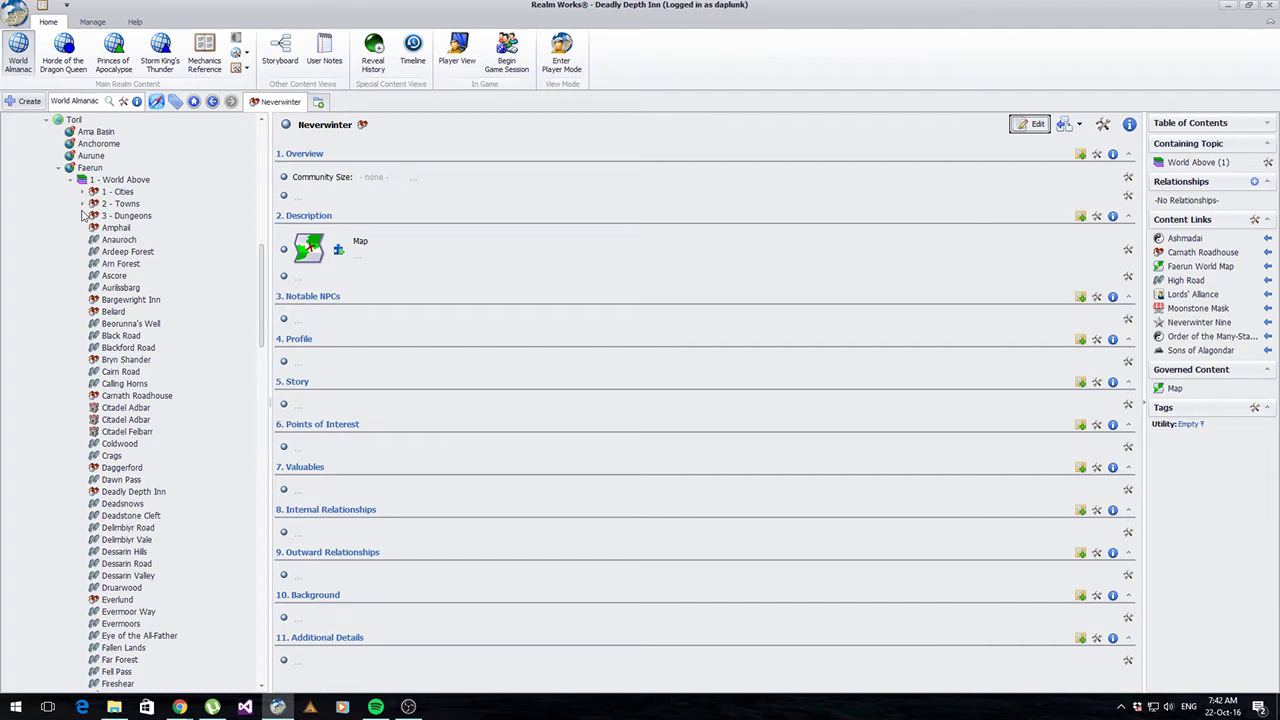
scroll(180, 355, down, 3)
scroll(180, 355, down, 6)
scroll(113, 347, up, 12)
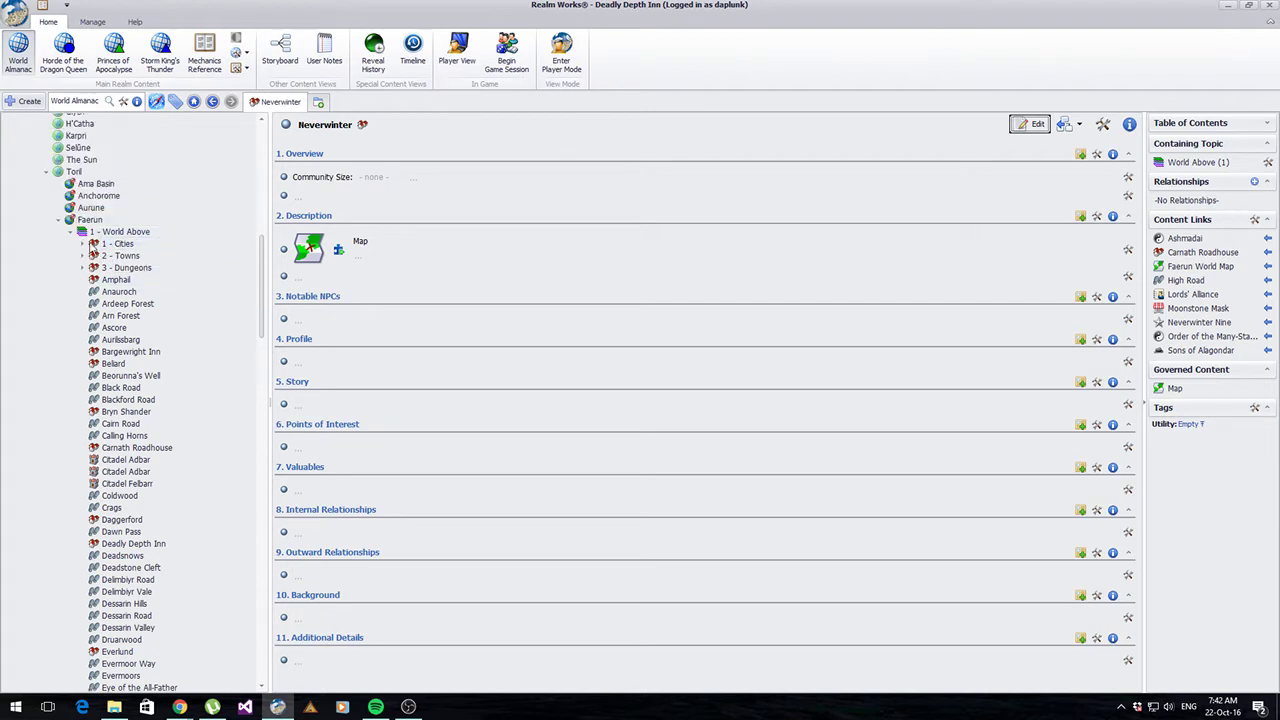
Step: Open the Cities topic in edit mode, expand Cities, and select Neverwinter
click(94, 246)
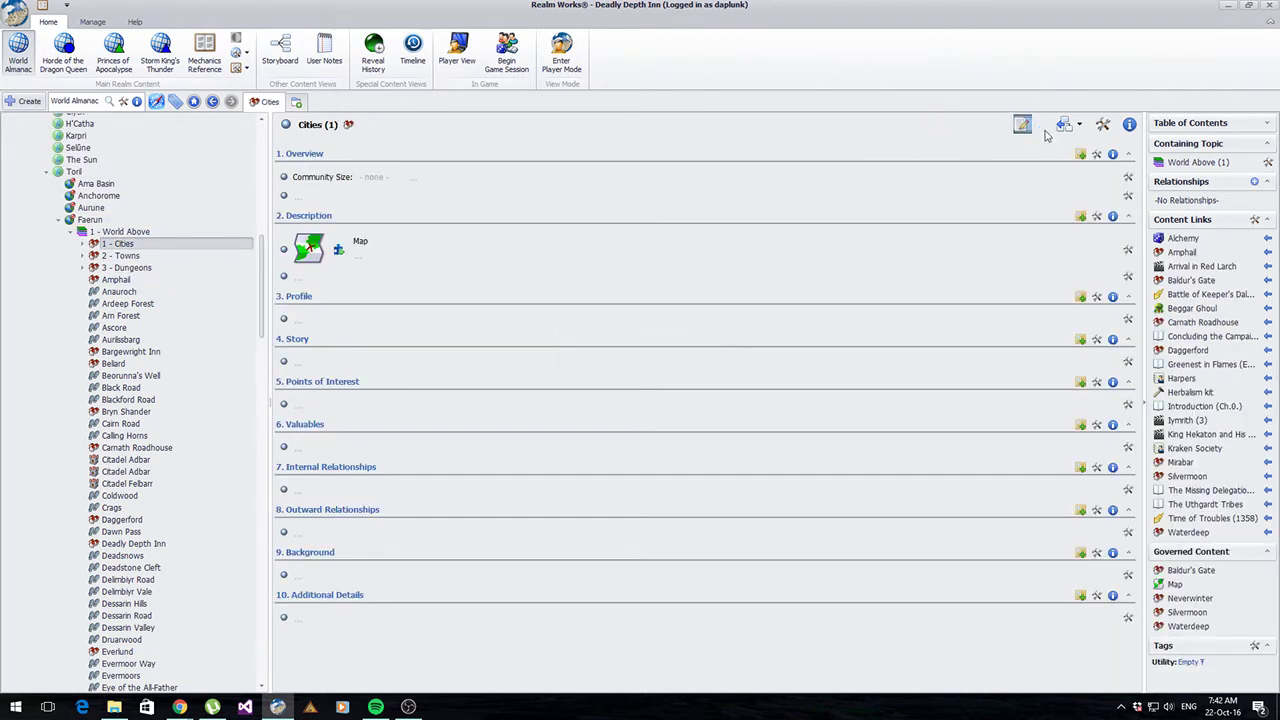
click(1040, 127)
double_click(546, 124)
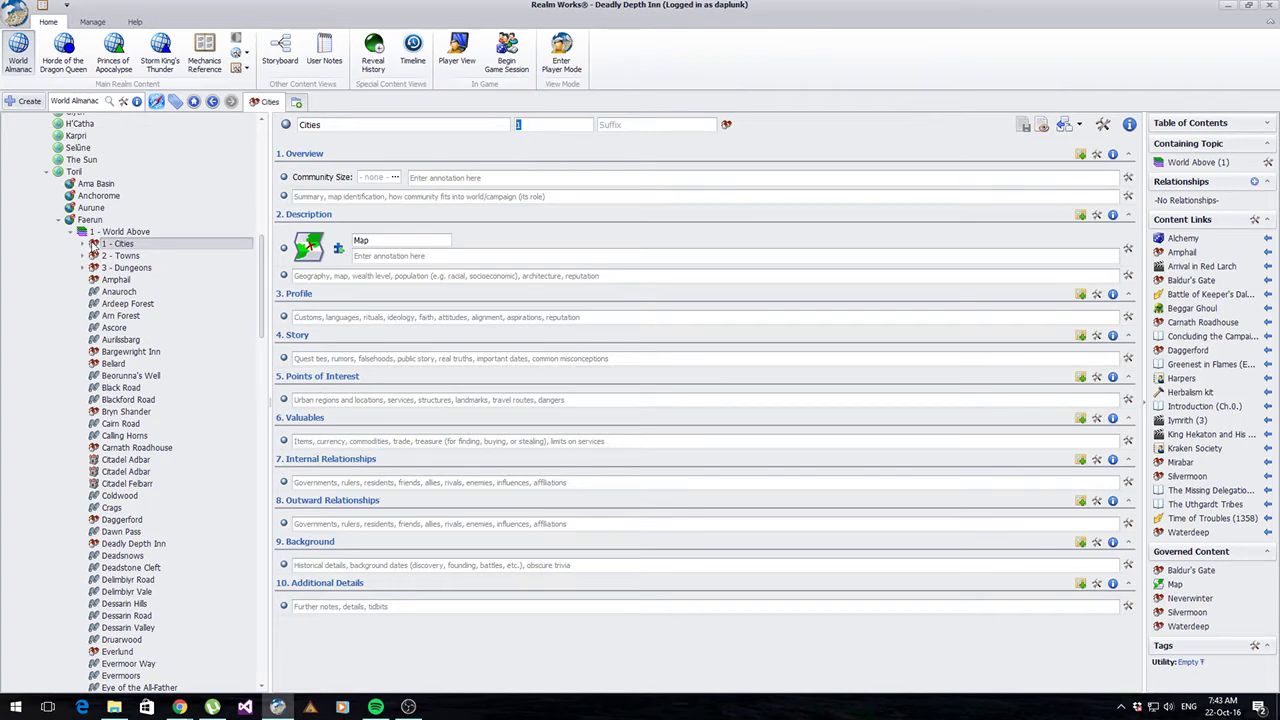
click(82, 243)
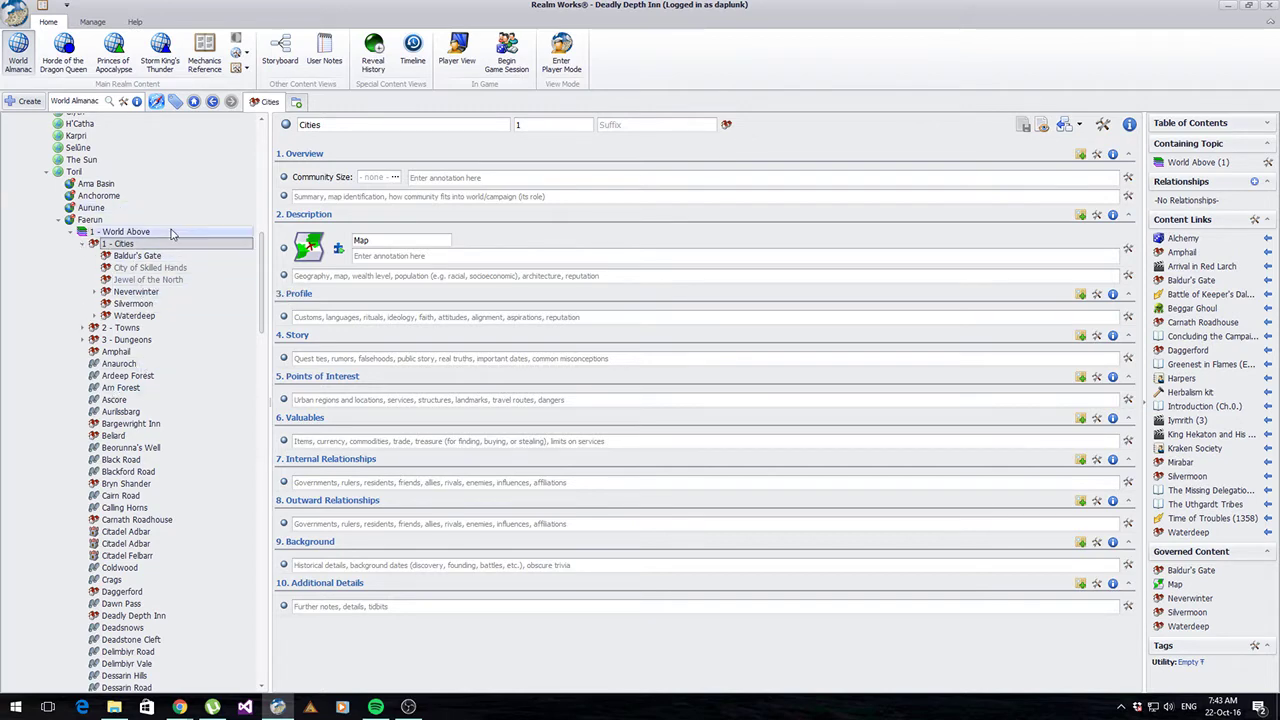
click(140, 291)
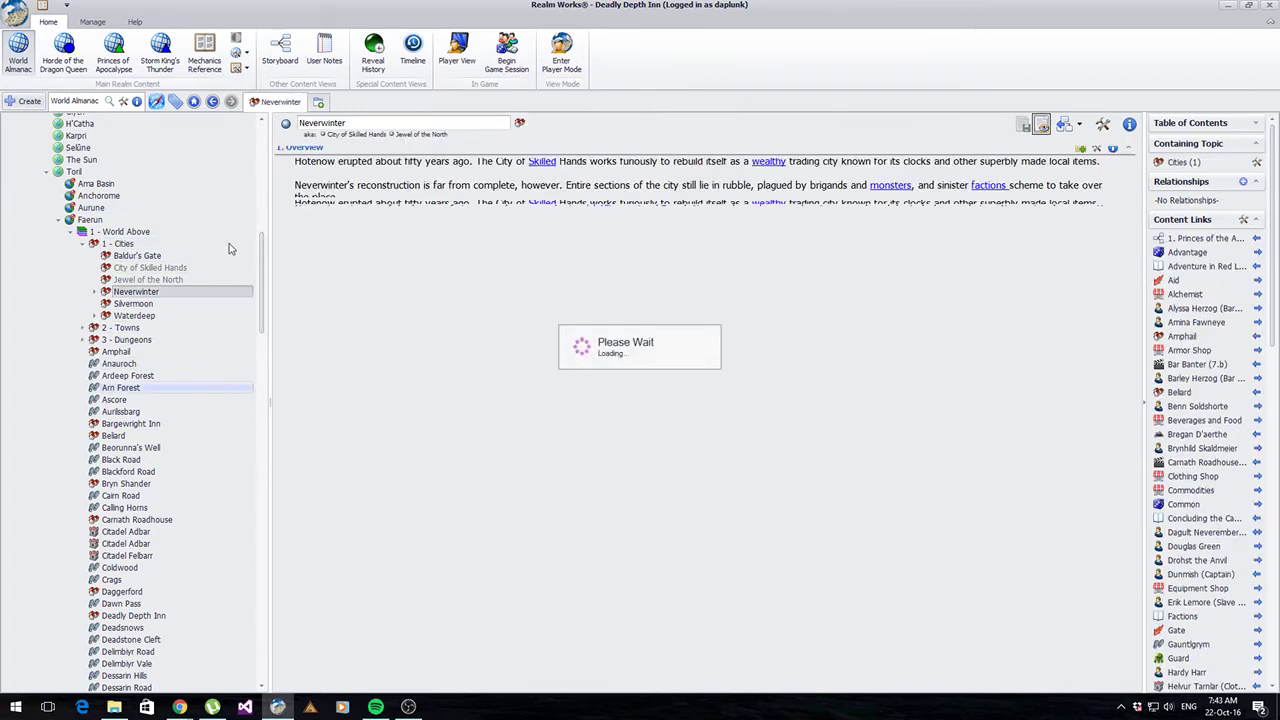
Step: Scroll the Neverwinter article, view its full city map, then return to the article
scroll(573, 481, down, 10)
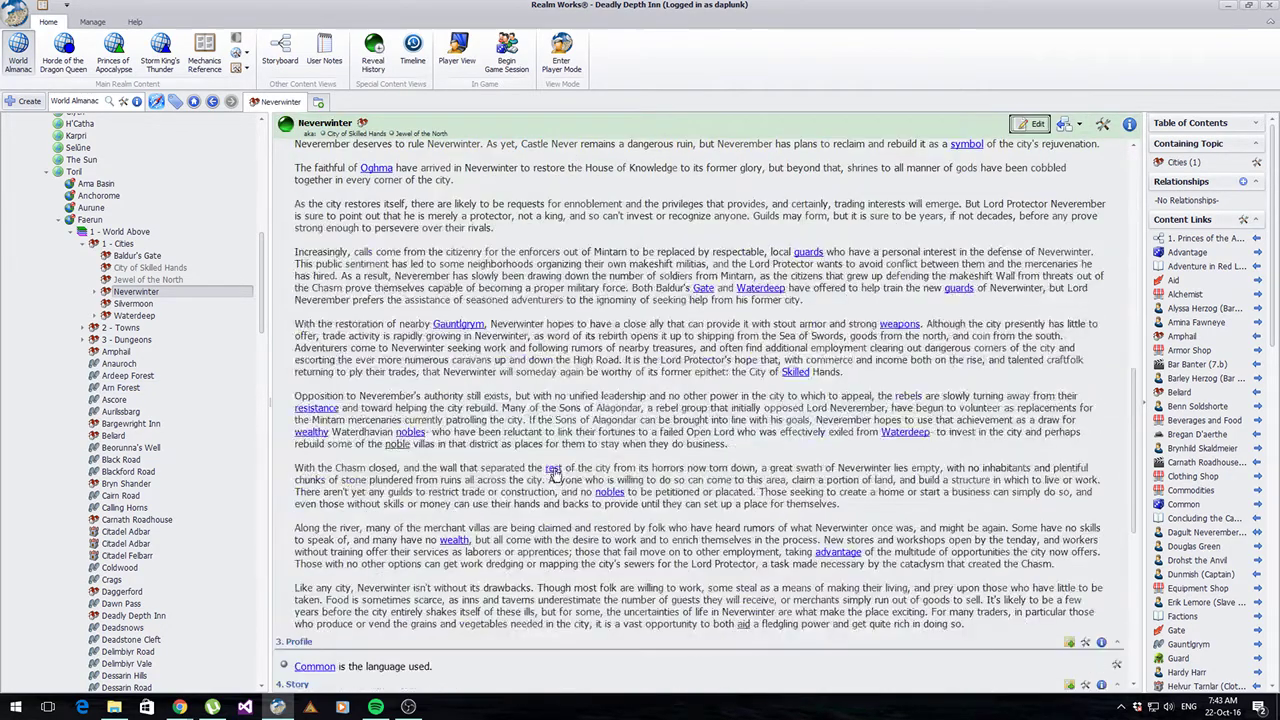
scroll(502, 474, up, 3)
scroll(502, 474, up, 8)
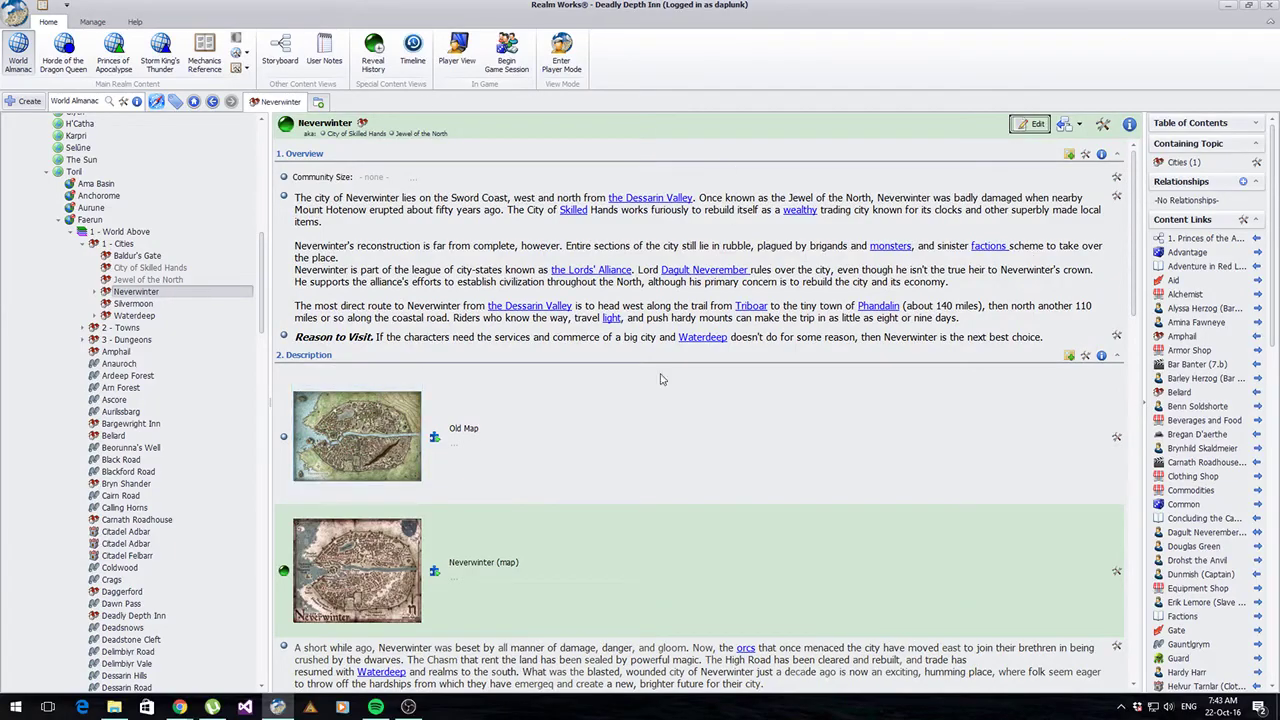
scroll(491, 403, down, 6)
scroll(505, 300, up, 6)
scroll(672, 388, down, 6)
scroll(380, 270, up, 5)
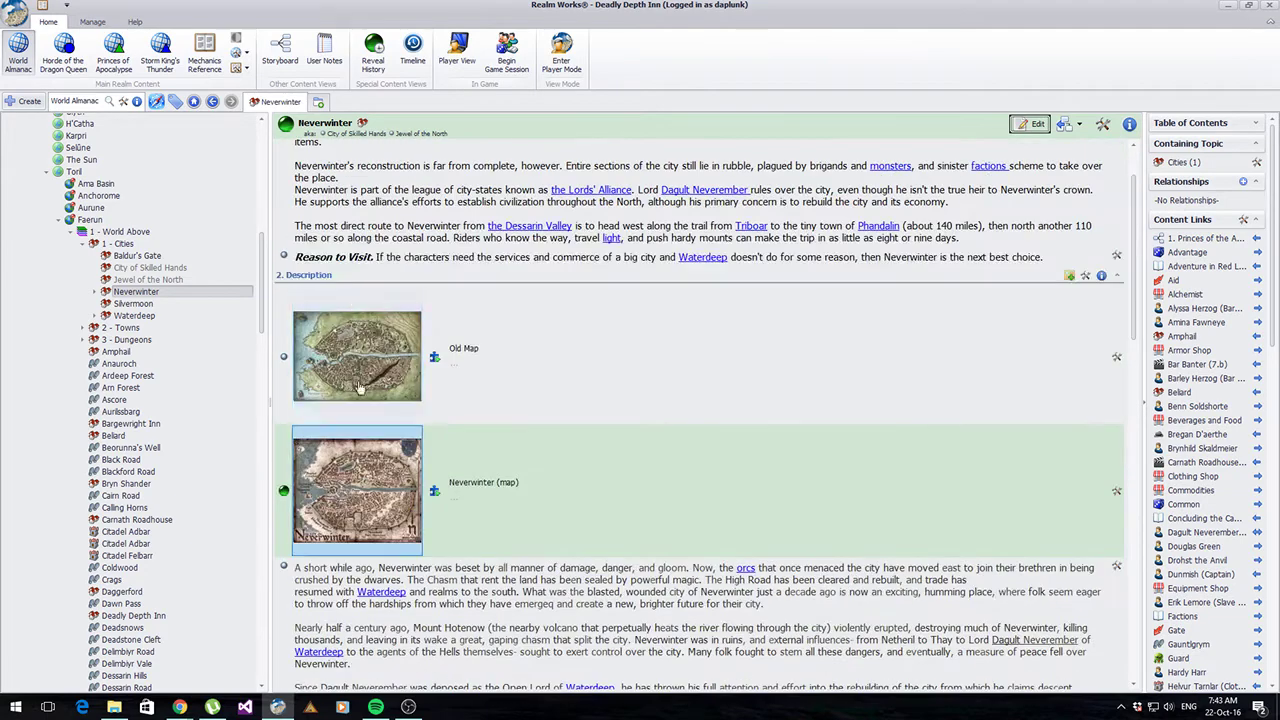
double_click(352, 465)
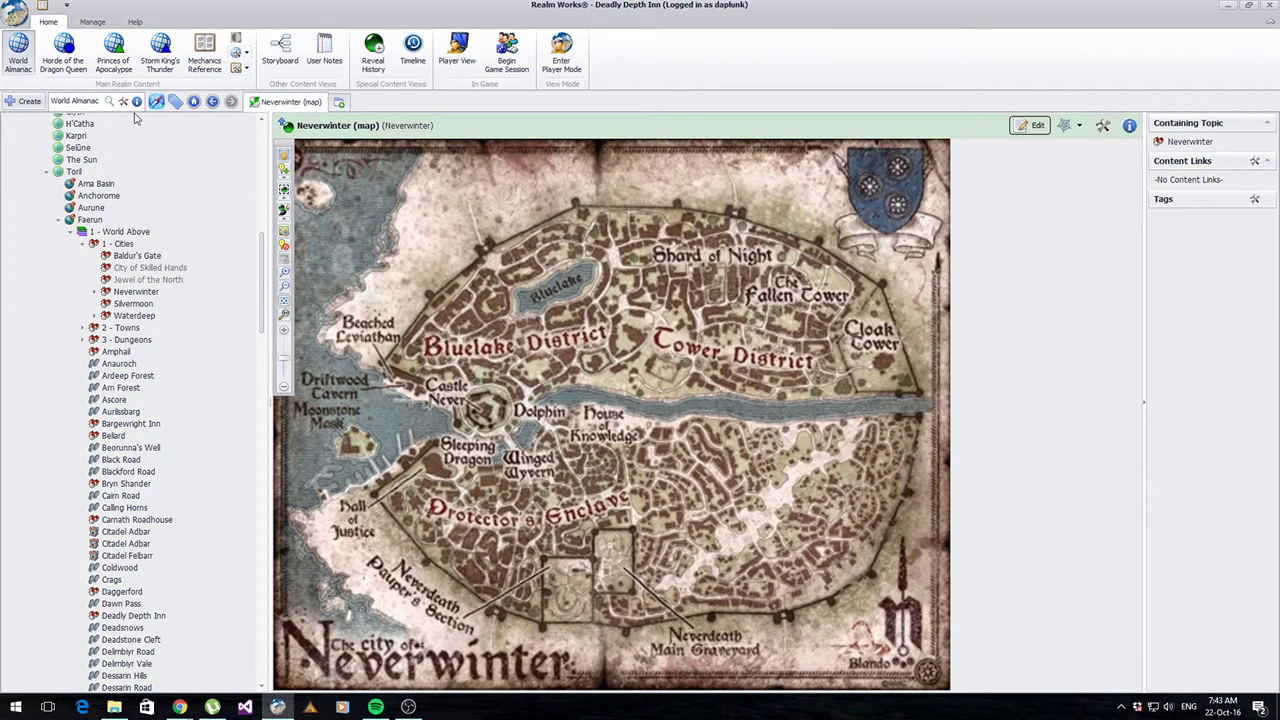
click(211, 102)
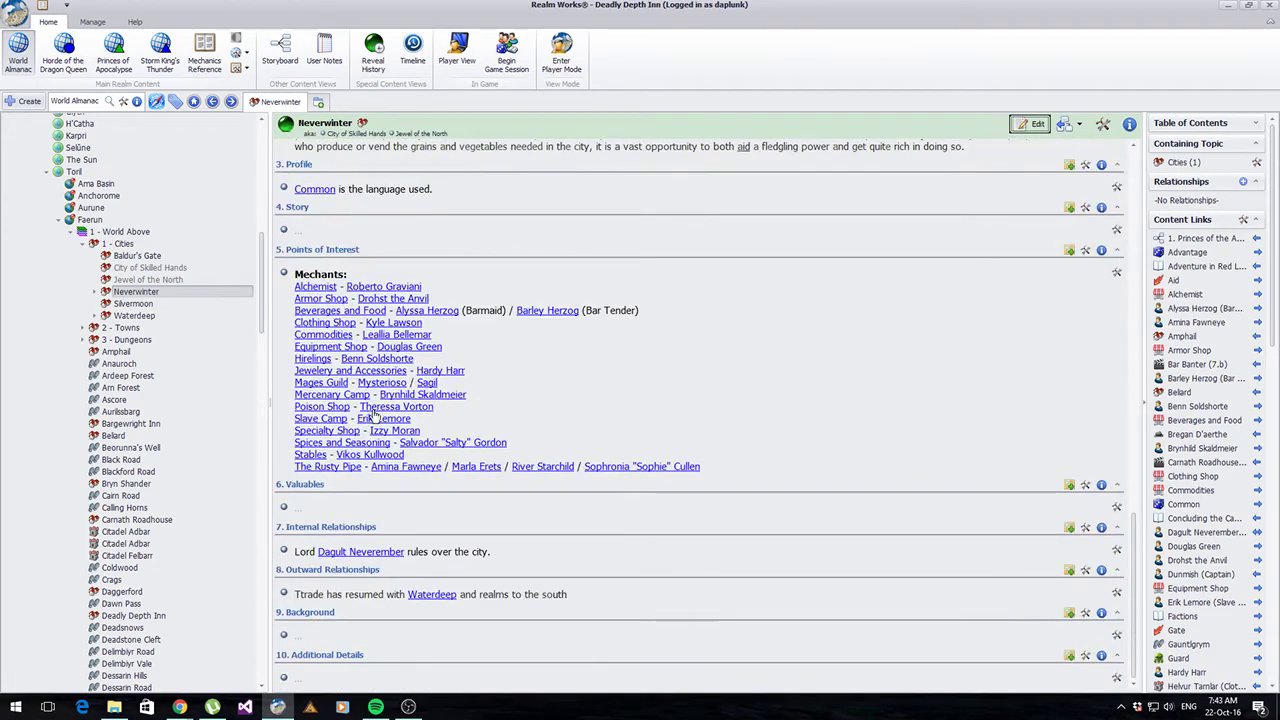
Step: Review the ruler sentence and expand Neverwinter to show Ruler, Organizations and Locations
drag(512, 551, 304, 543)
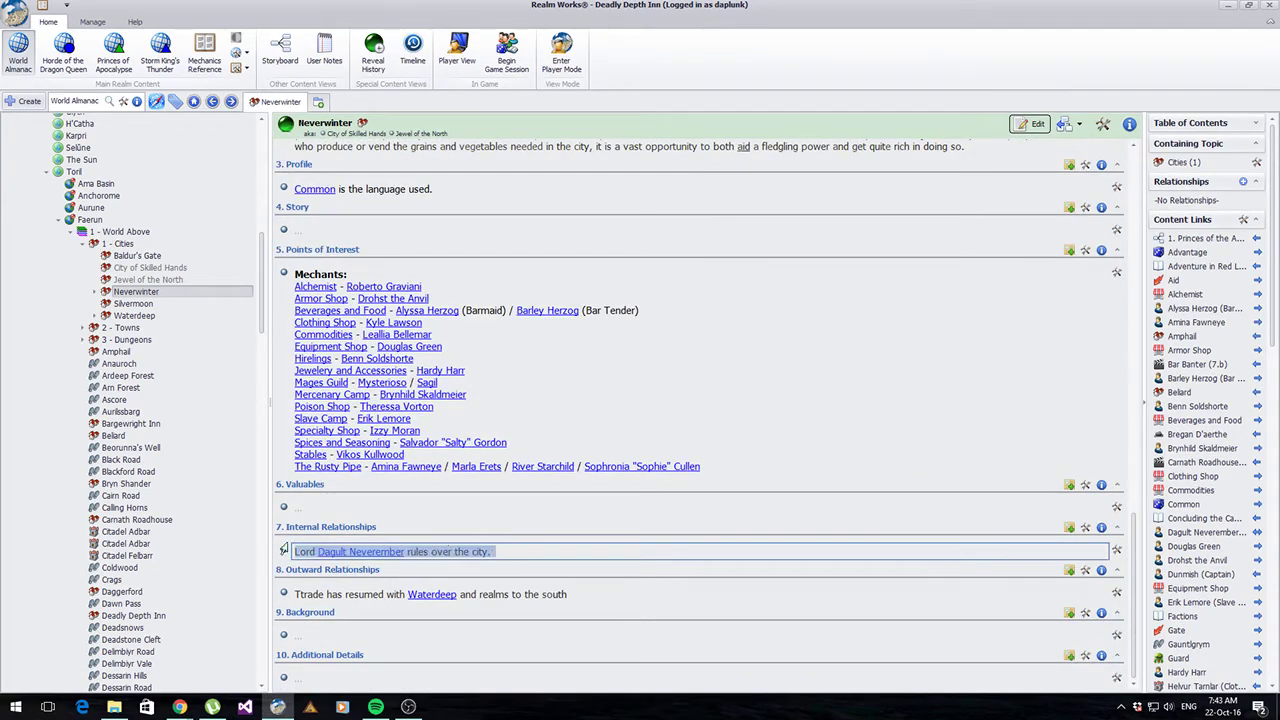
click(512, 555)
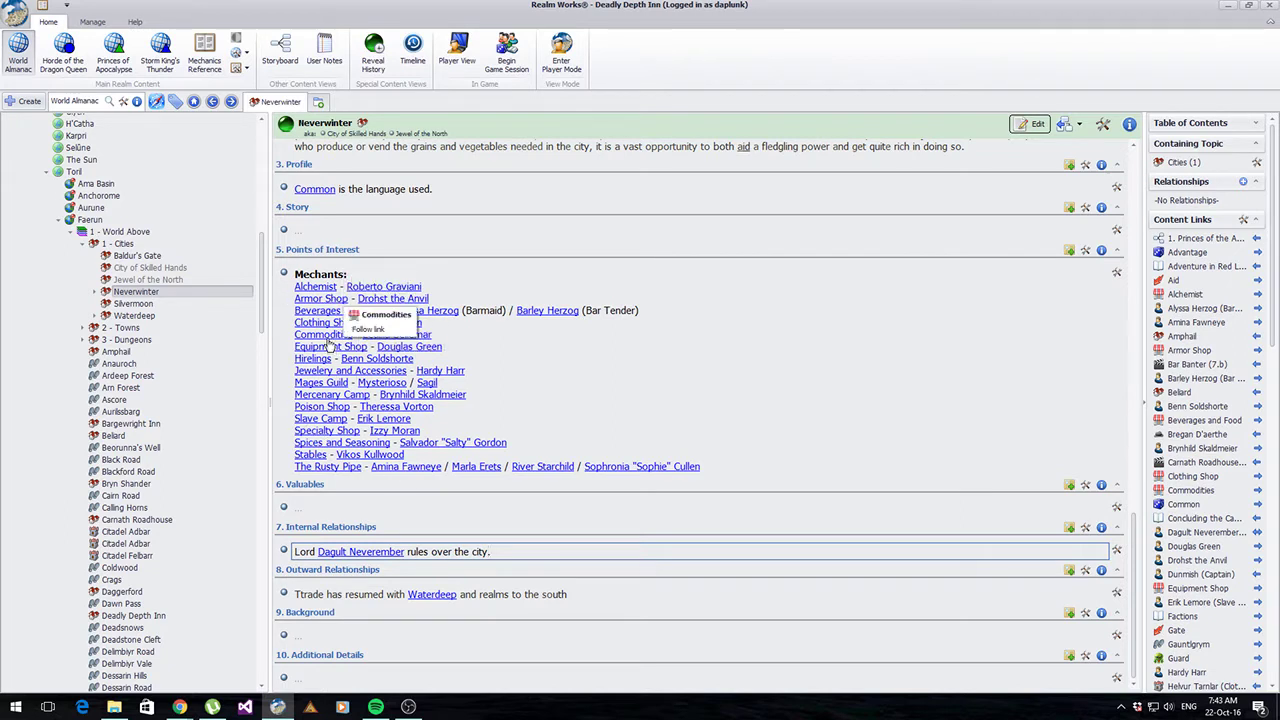
click(95, 293)
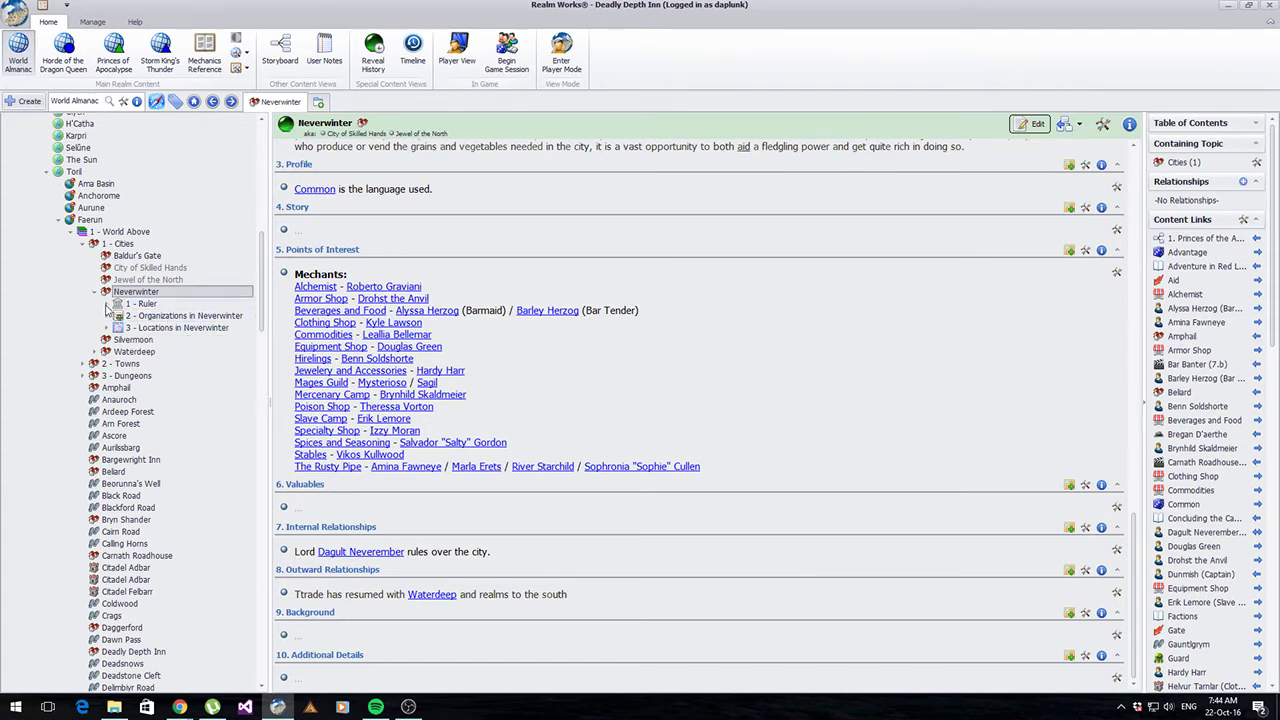
Step: Expand Ruler and browse Lord Dagult Neverember's page and the Ruler topic
click(108, 304)
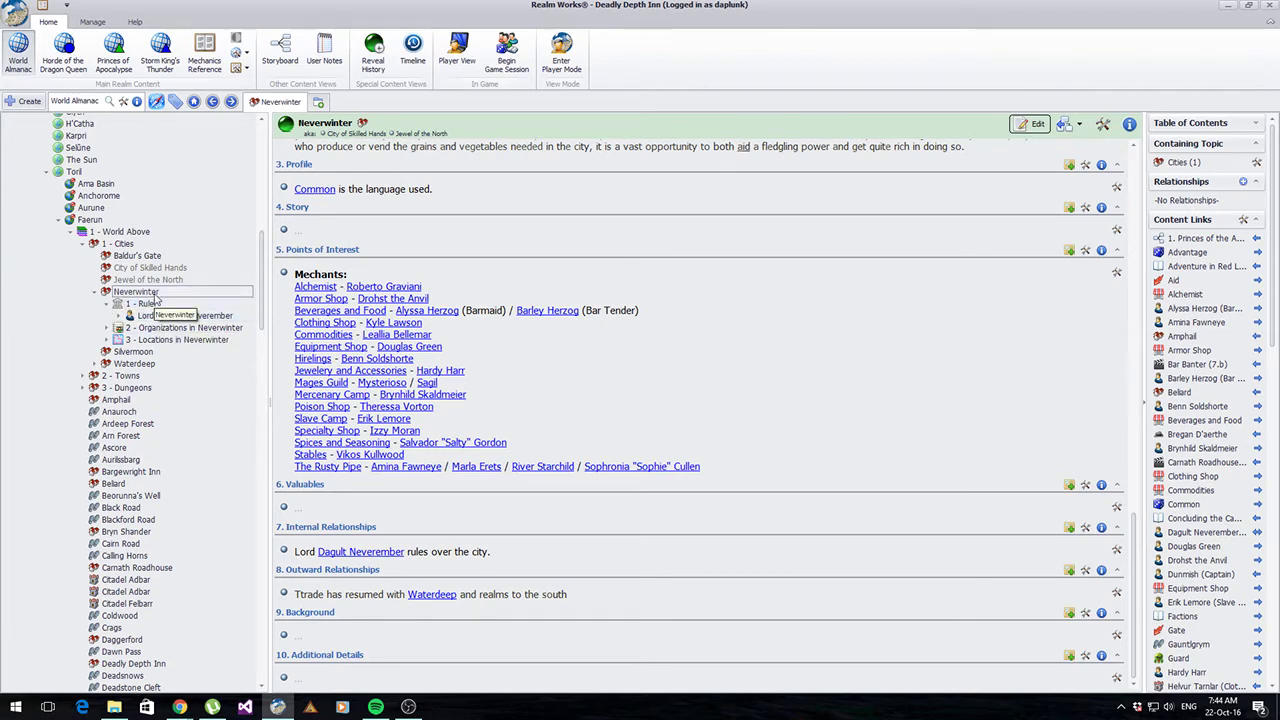
click(212, 317)
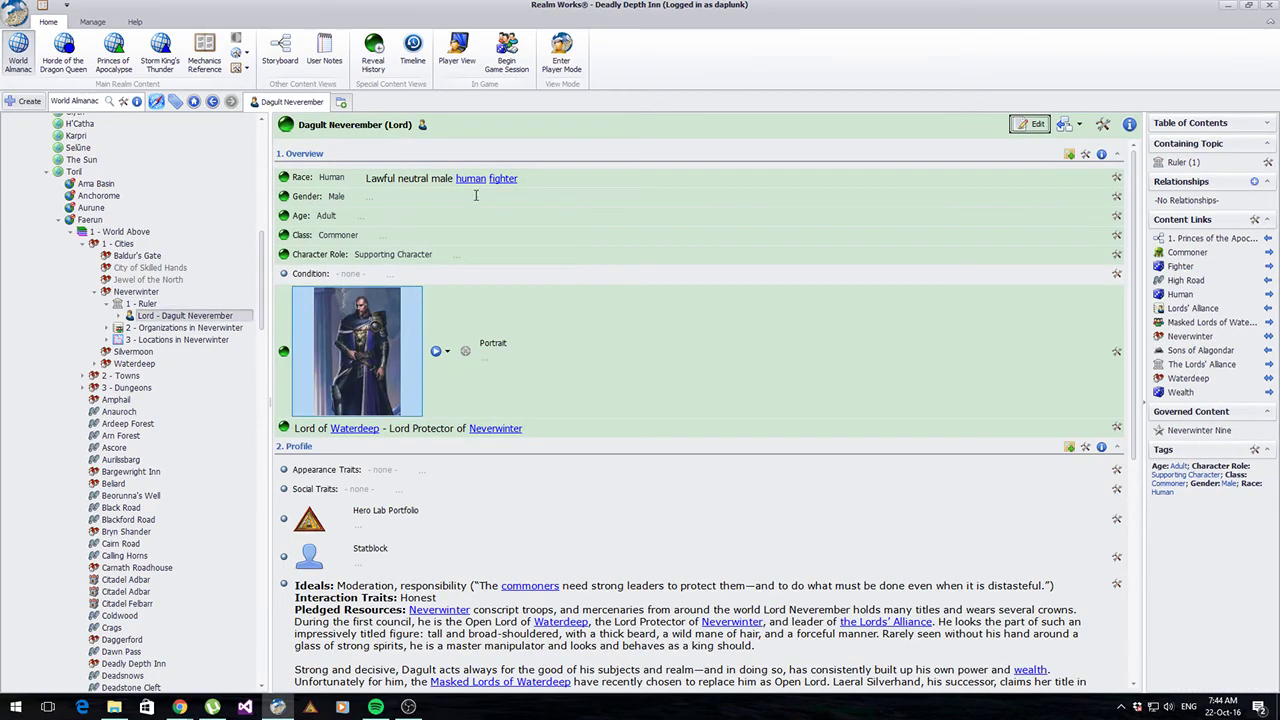
scroll(695, 491, down, 5)
scroll(695, 491, up, 5)
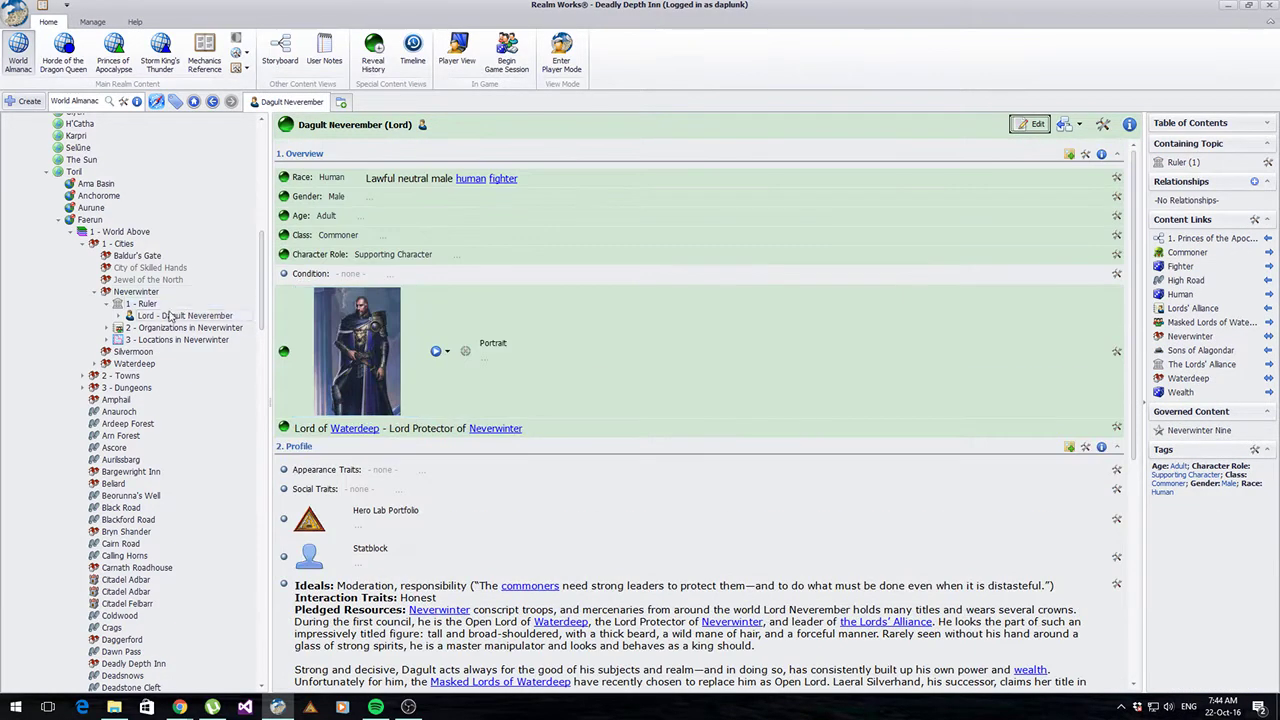
click(141, 303)
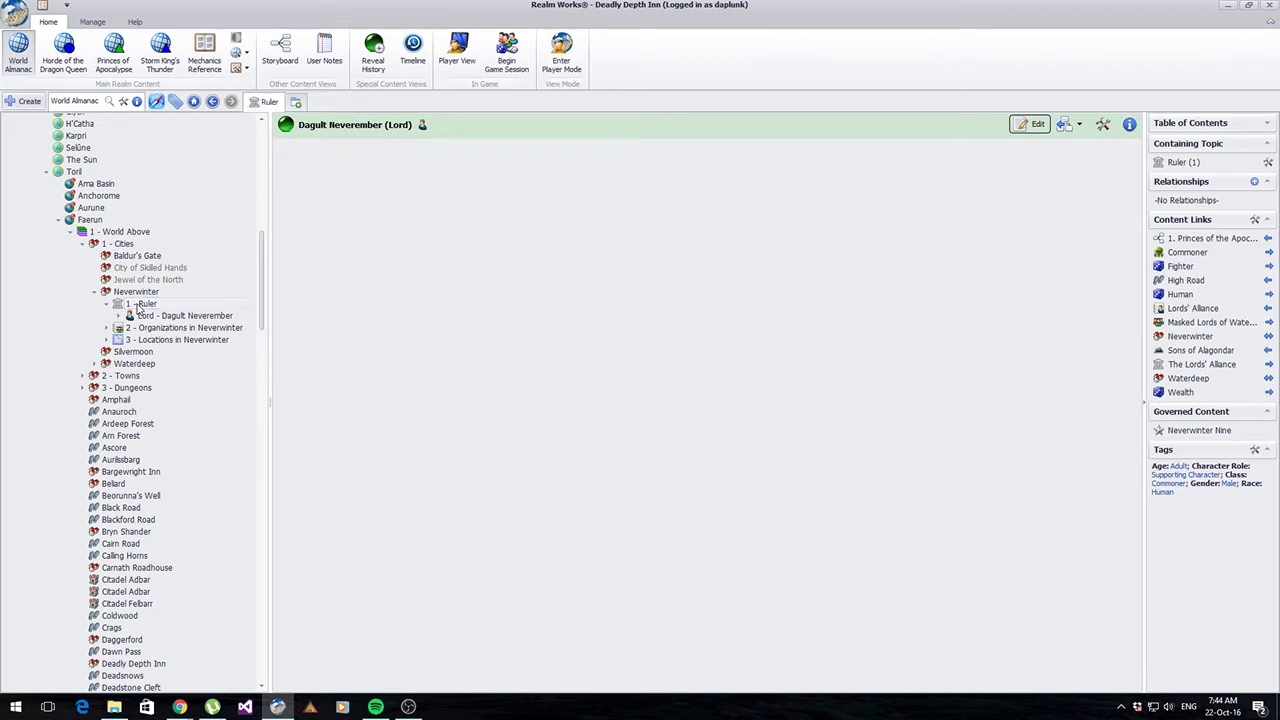
drag(181, 317, 135, 322)
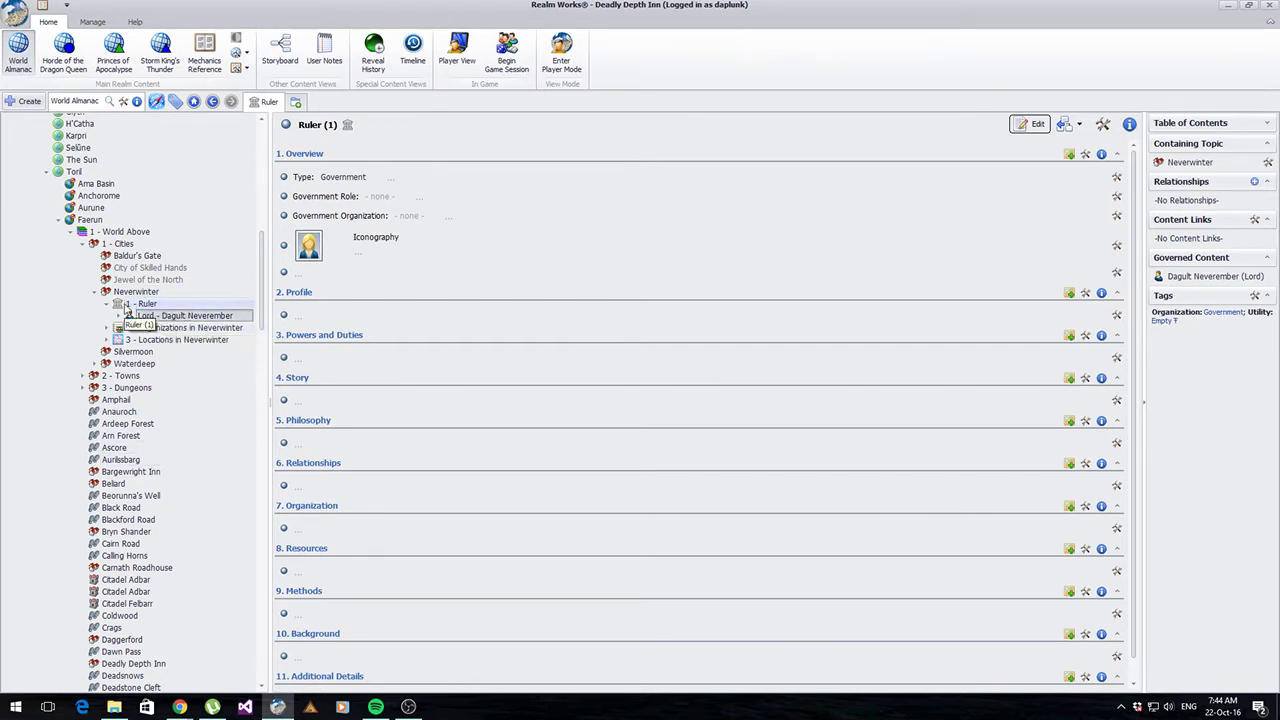
Step: Return through Neverwinter to Dagult Neverember, expand him, and open Neverwinter Nine
click(130, 291)
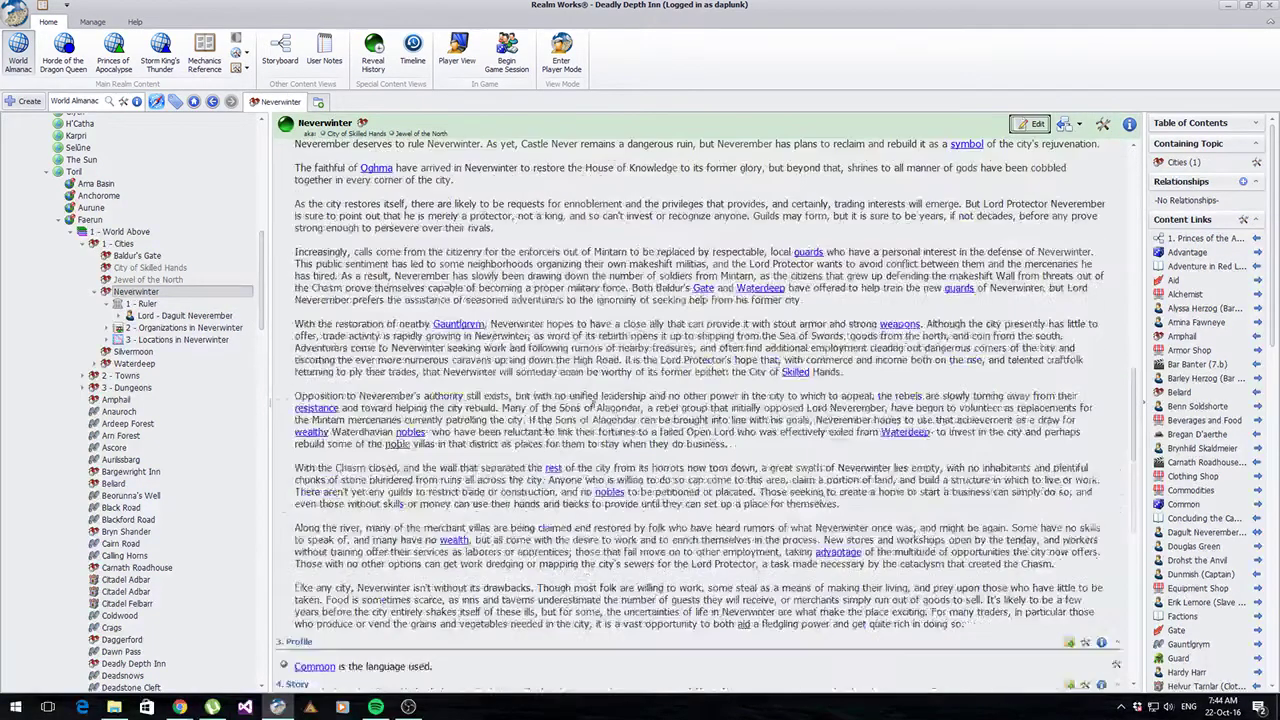
click(160, 316)
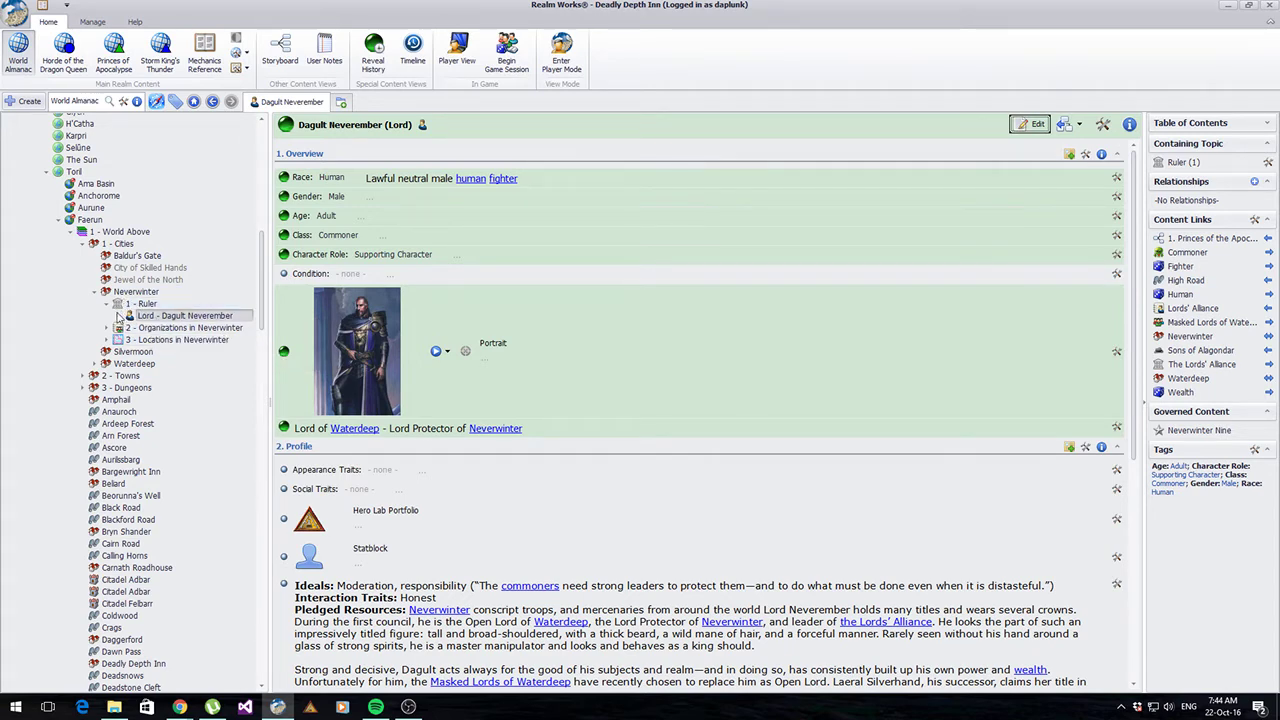
click(118, 317)
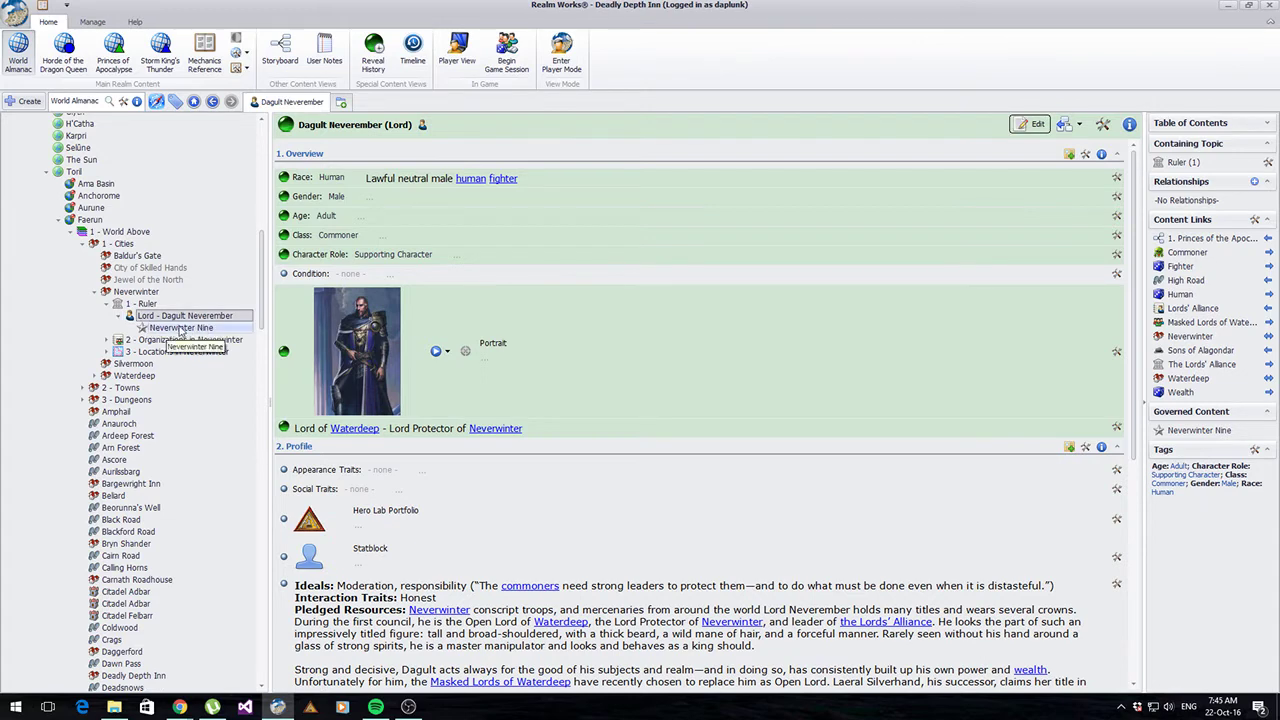
click(182, 328)
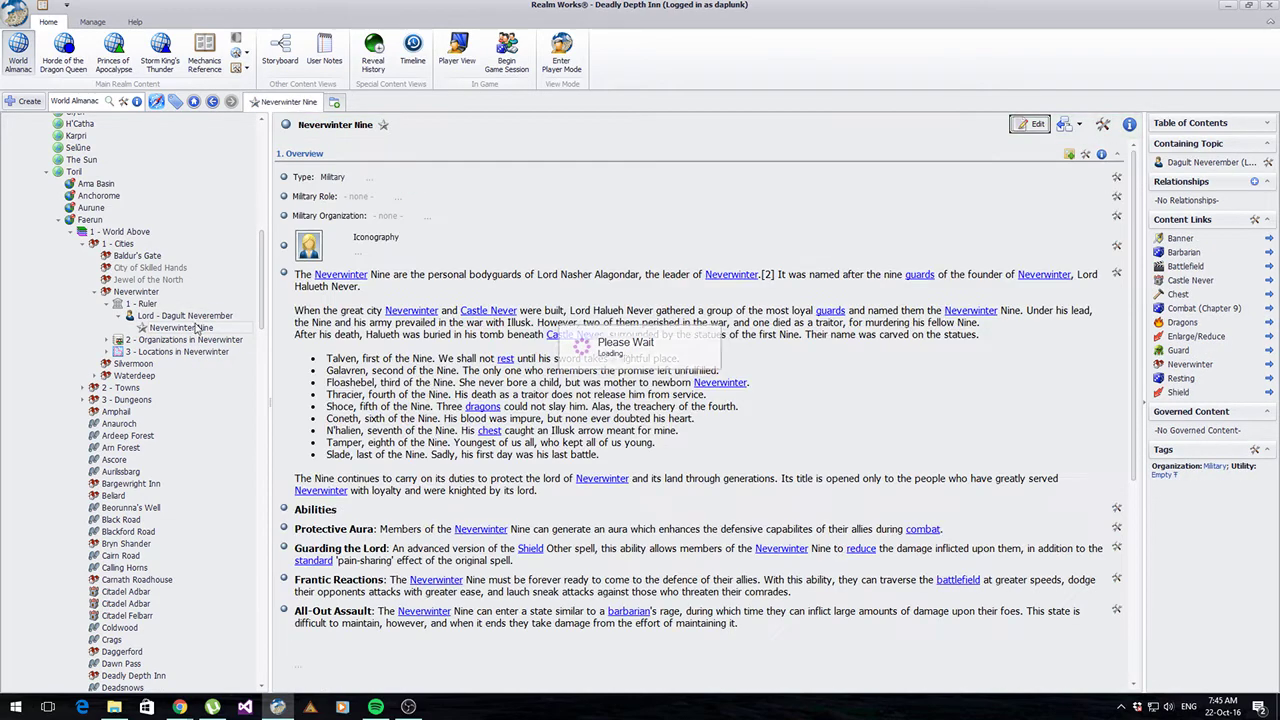
Step: Create a People / Individual topic named 'NPC Name #1' contained in Neverwinter Nine
right_click(155, 330)
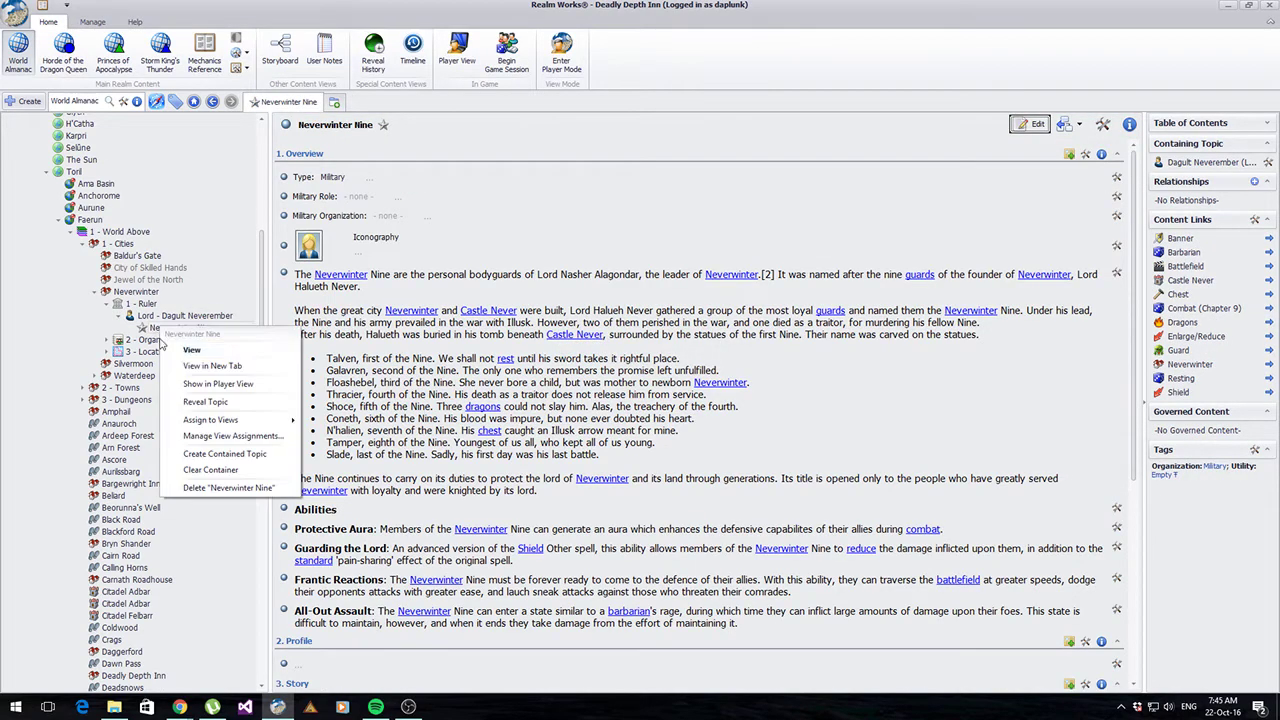
click(220, 457)
click(575, 255)
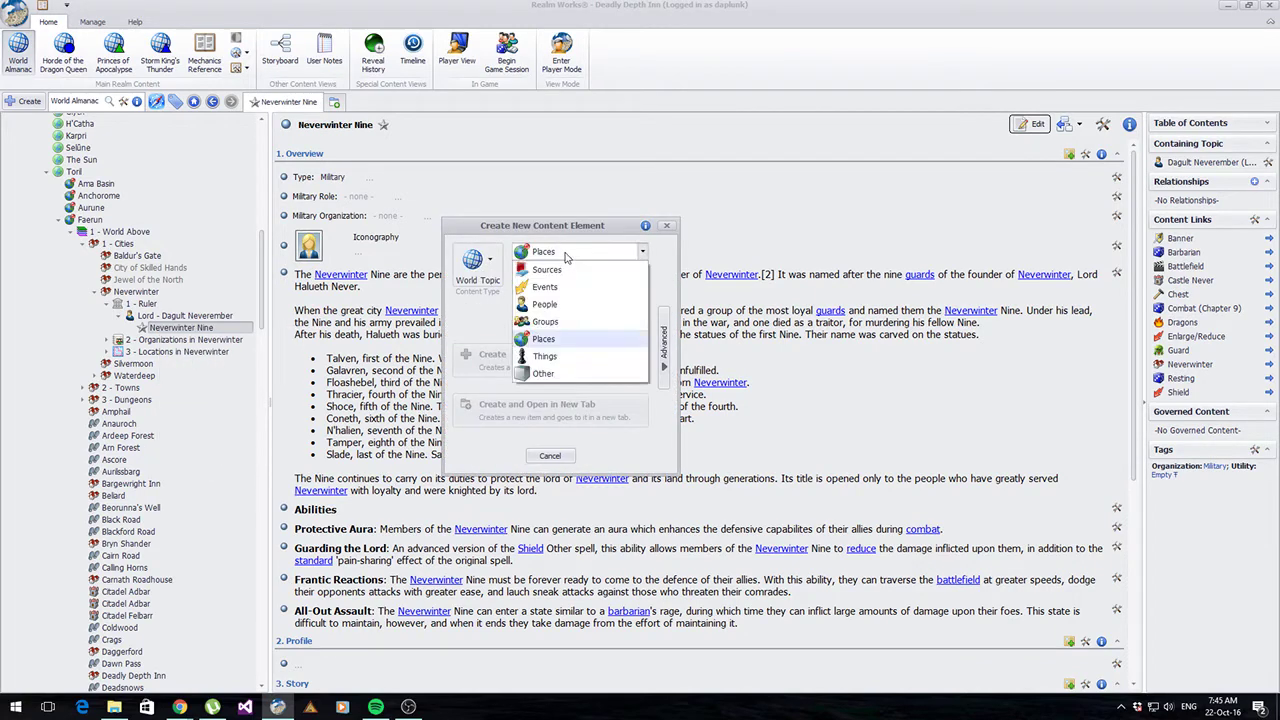
click(560, 320)
click(543, 283)
click(547, 322)
click(530, 313)
text(NPC Name #1)
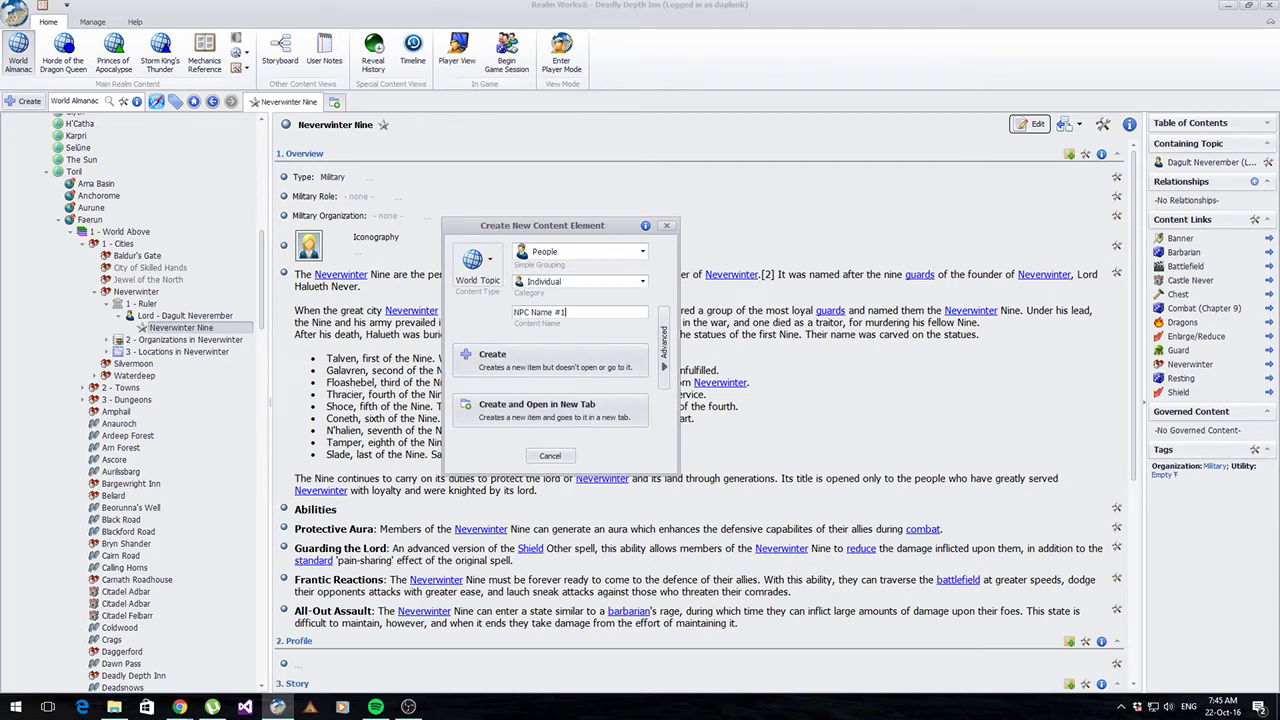
click(509, 362)
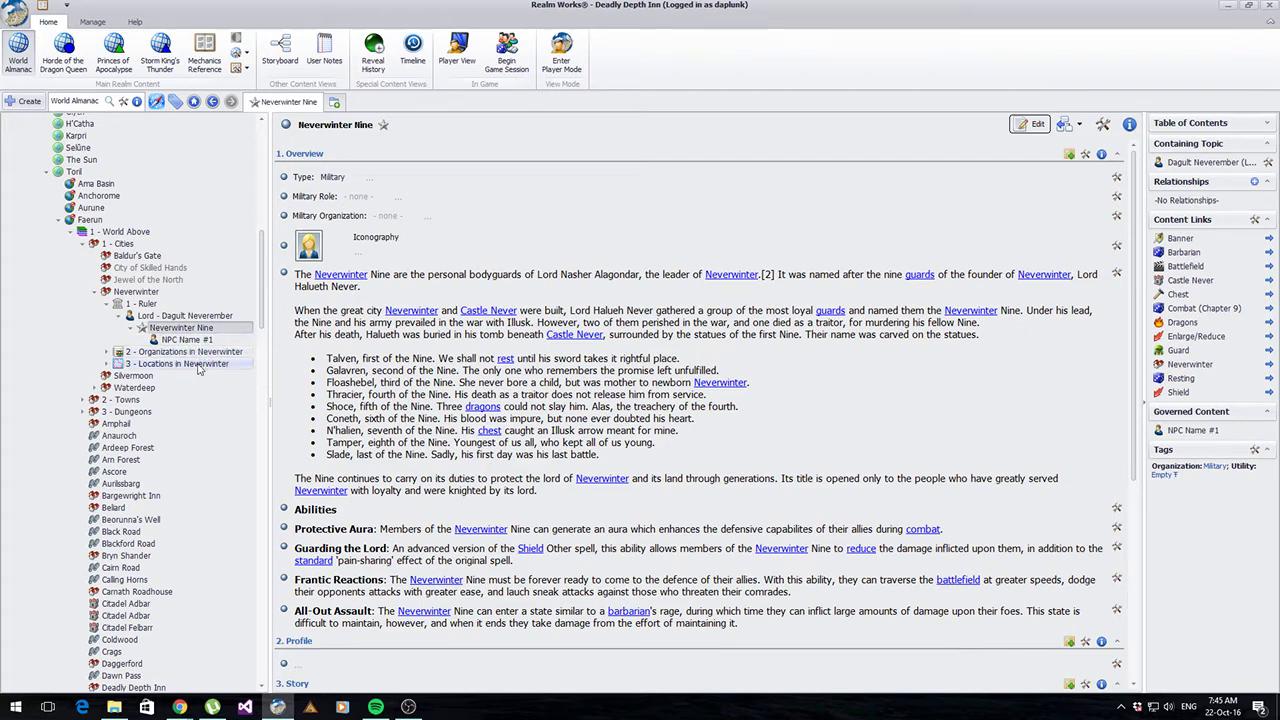
Step: Reopen Lord Dagult Neverember's page and scroll through it
click(190, 315)
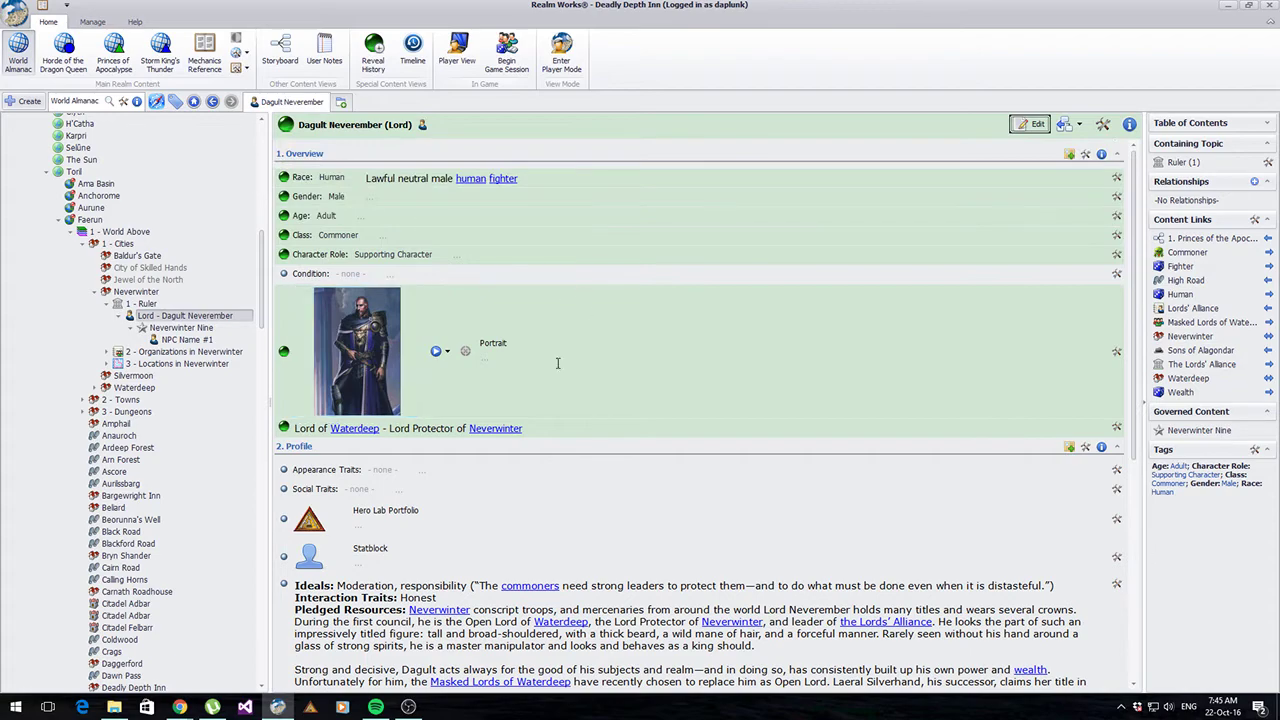
scroll(587, 340, down, 8)
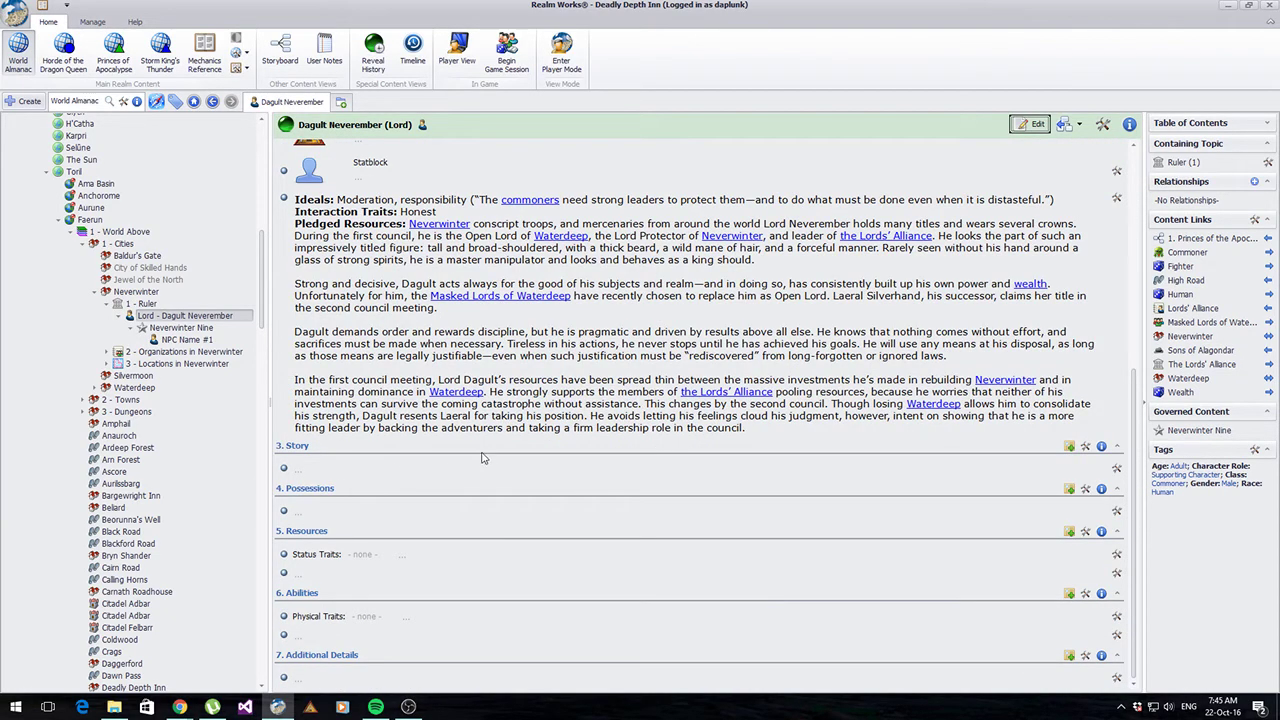
scroll(483, 467, up, 5)
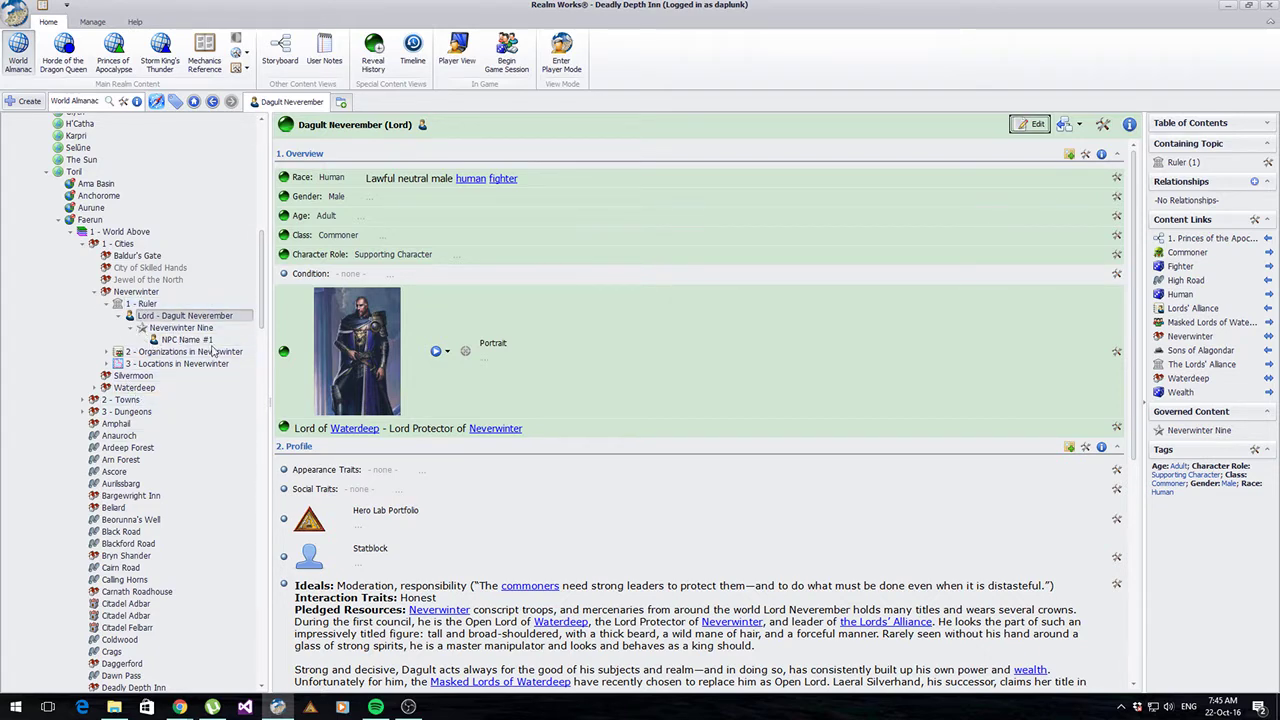
Step: Expand Organizations and Locations in Neverwinter, then browse Ashmadai, Order of the Gauntlet and Sons of Alagondar
click(106, 353)
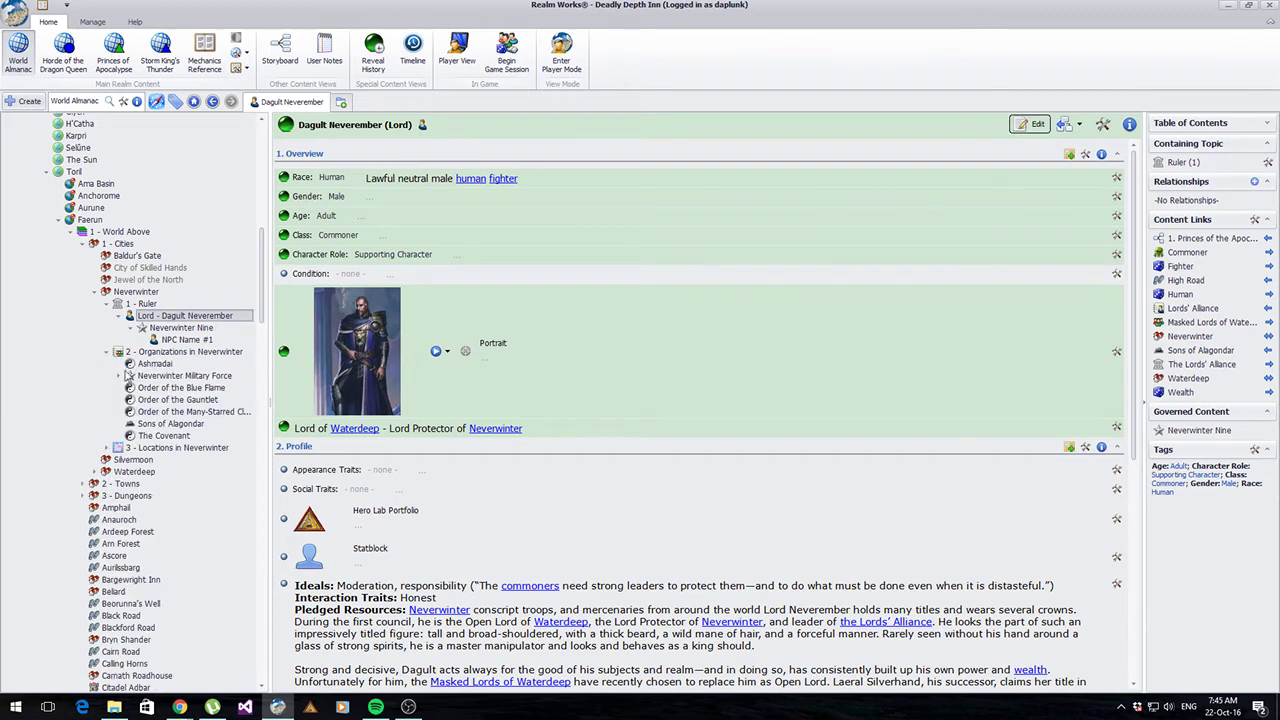
click(107, 448)
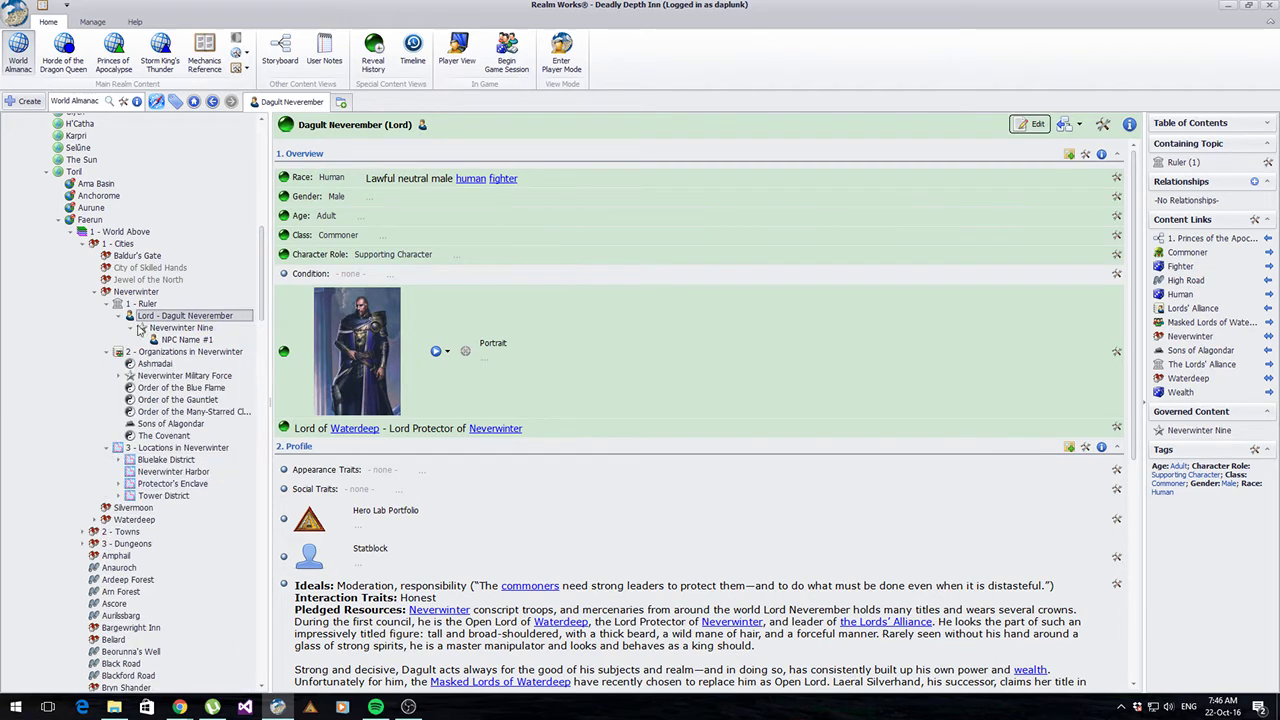
click(185, 352)
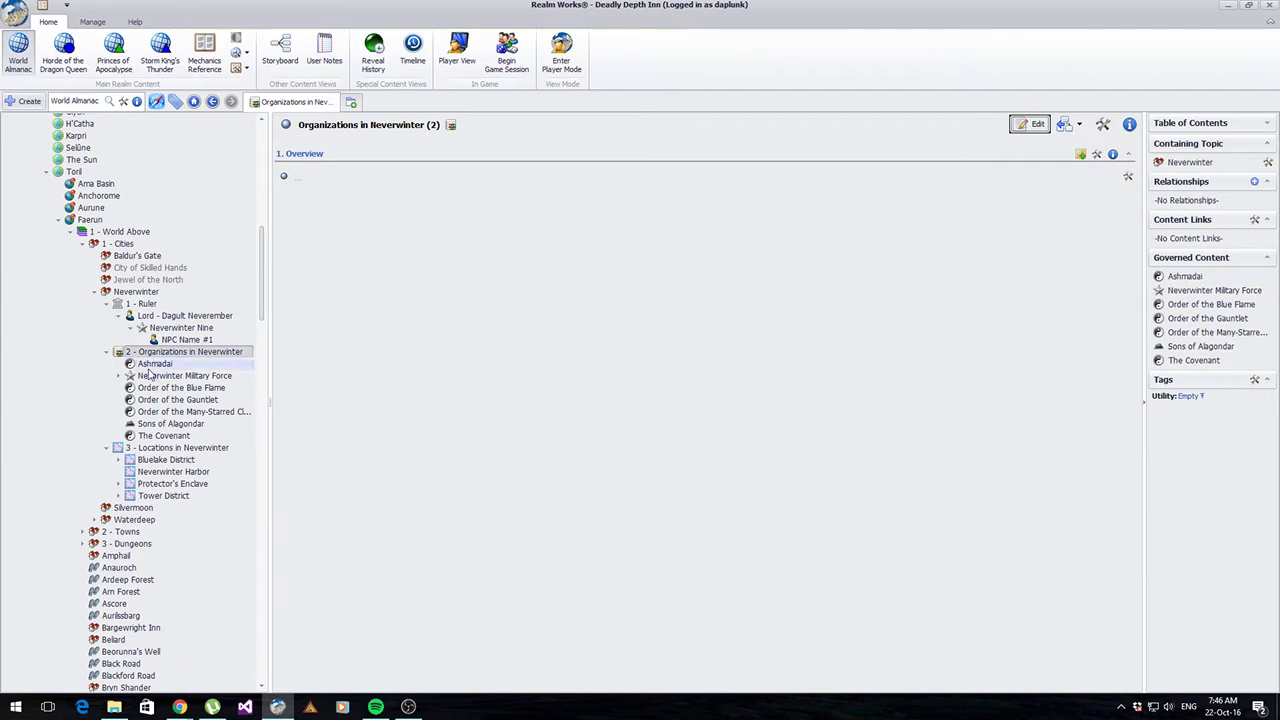
click(155, 364)
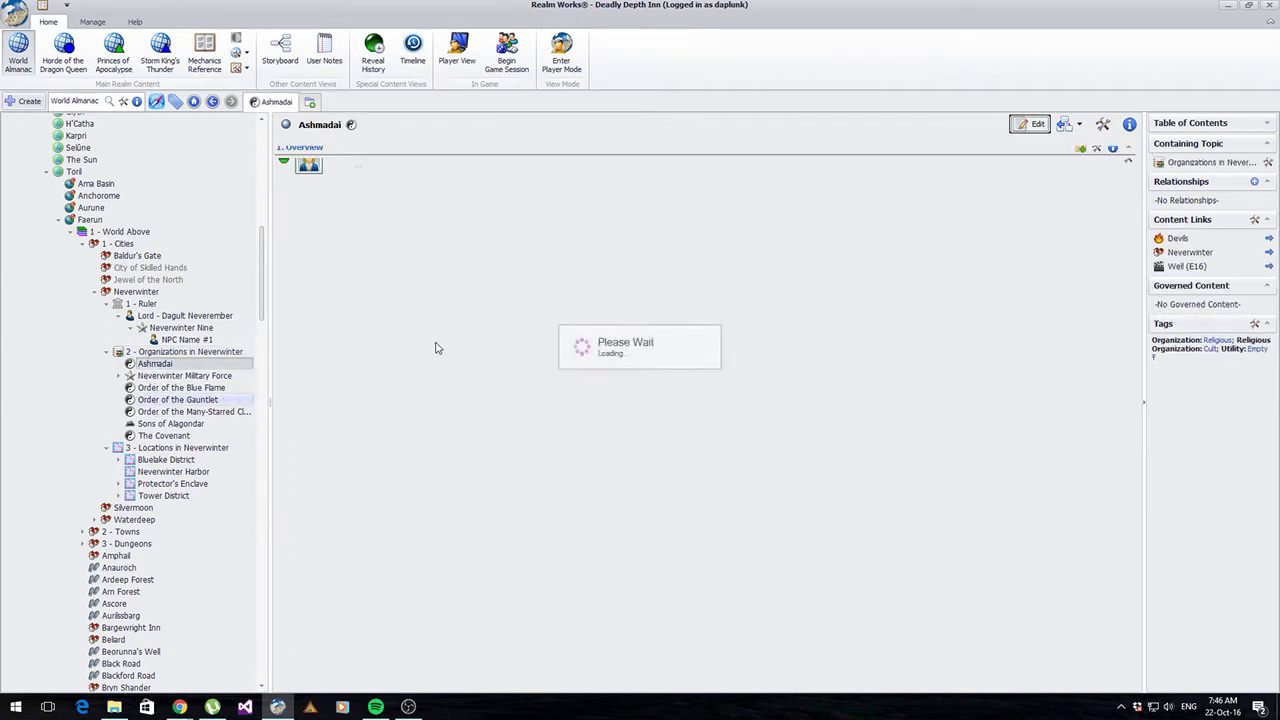
click(176, 400)
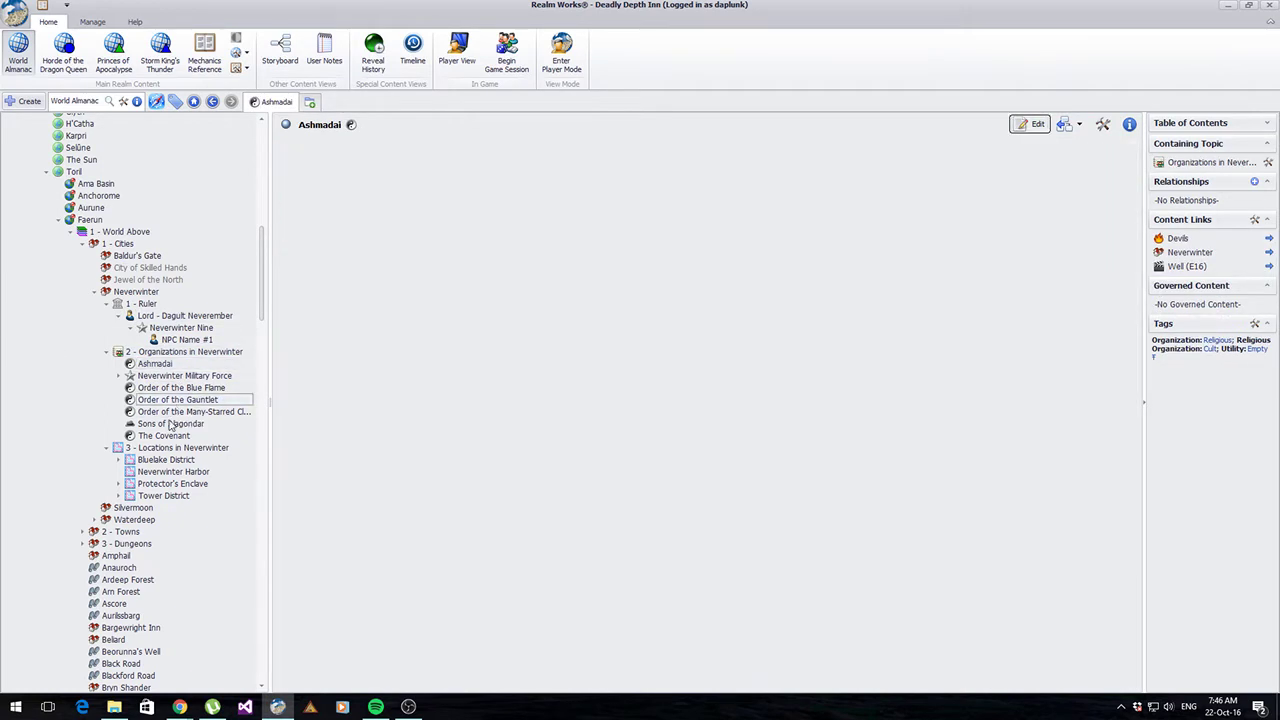
click(171, 427)
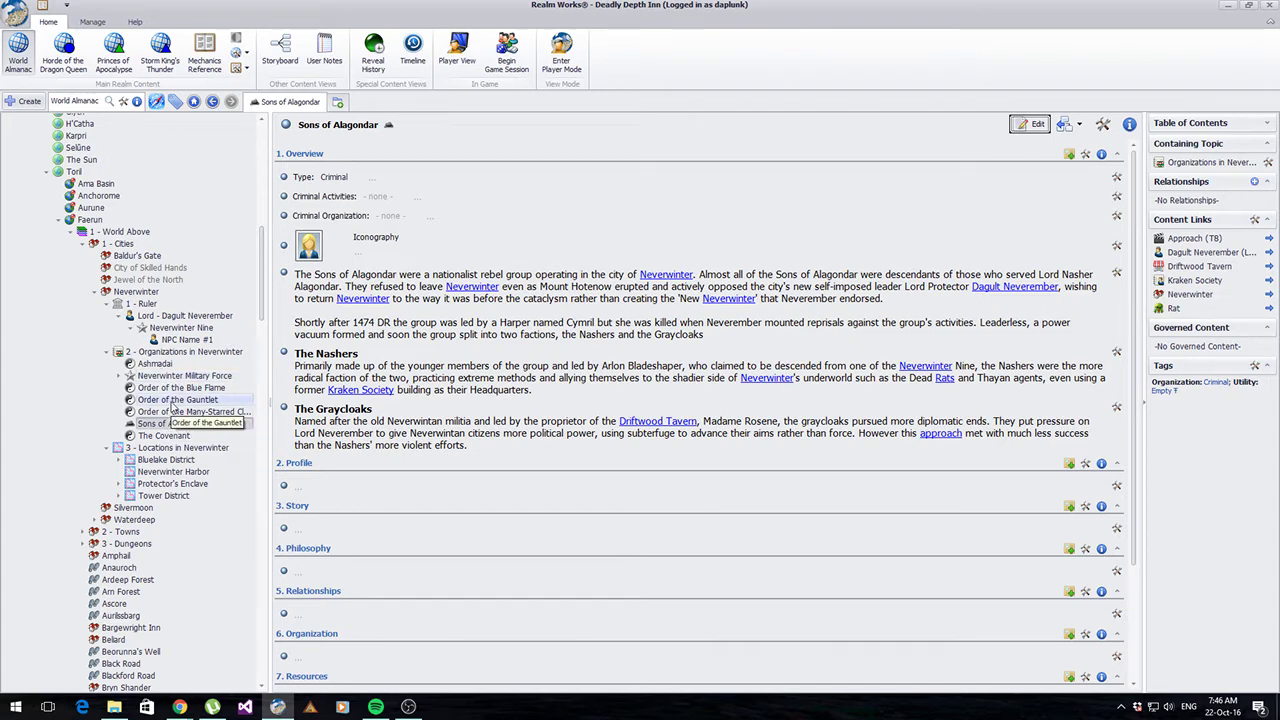
click(178, 399)
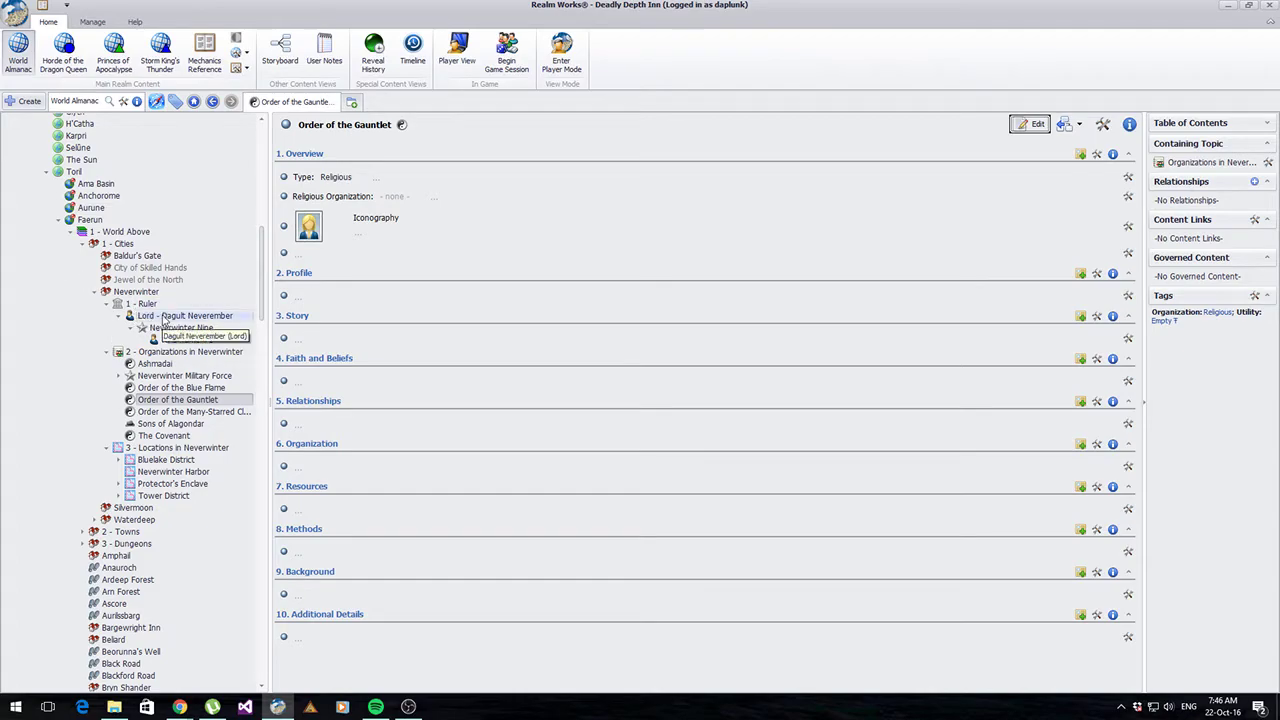
Step: Reopen the Neverwinter city article and scroll through its history and merchant points of interest
click(135, 292)
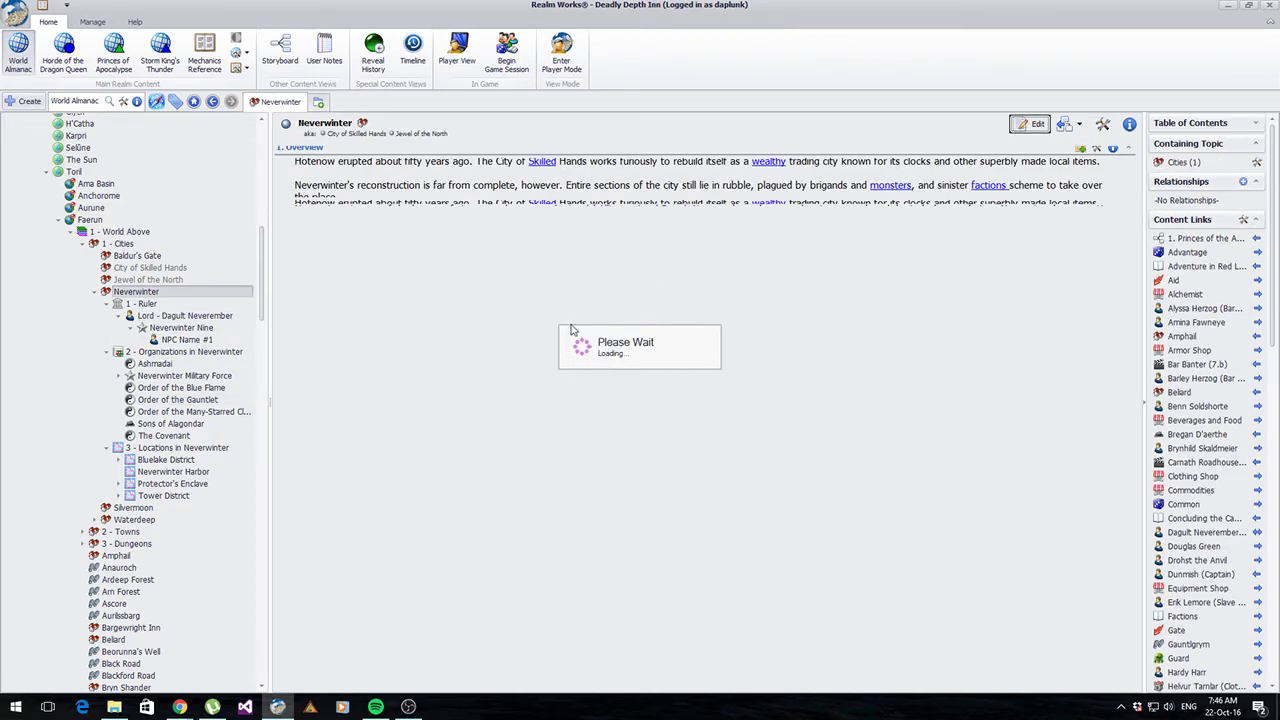
scroll(326, 484, down, 5)
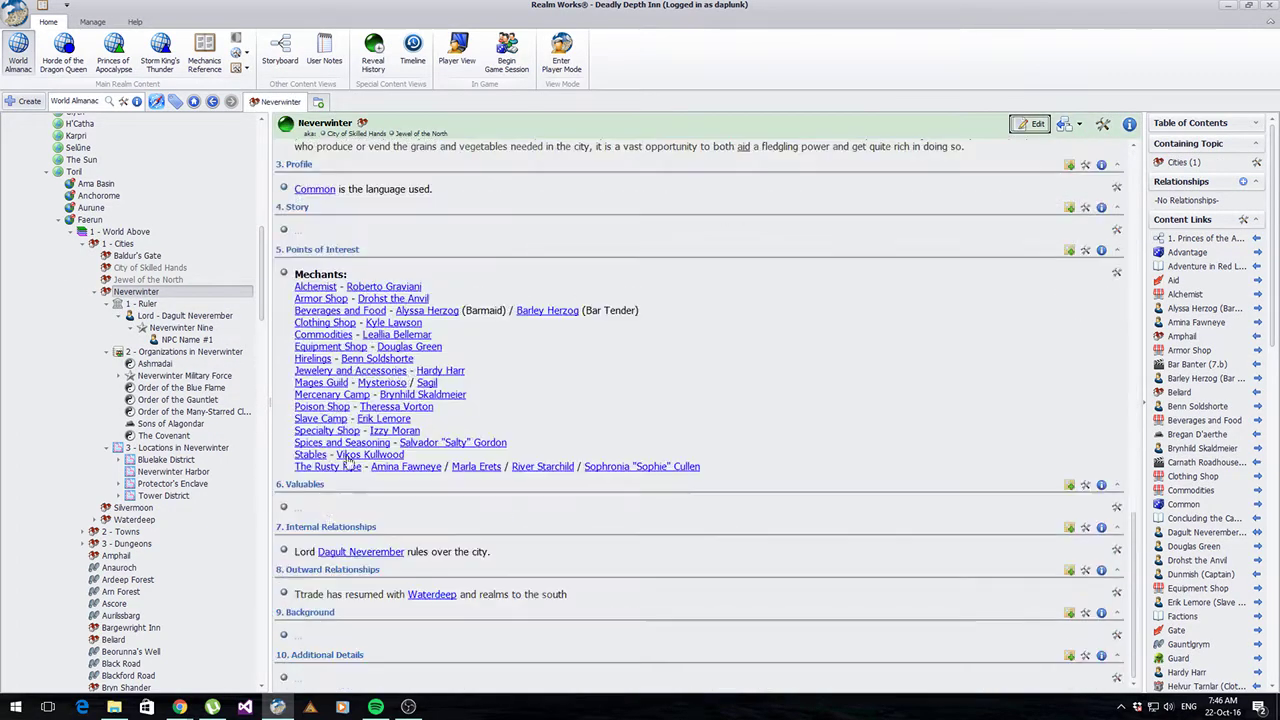
scroll(570, 300, up, 5)
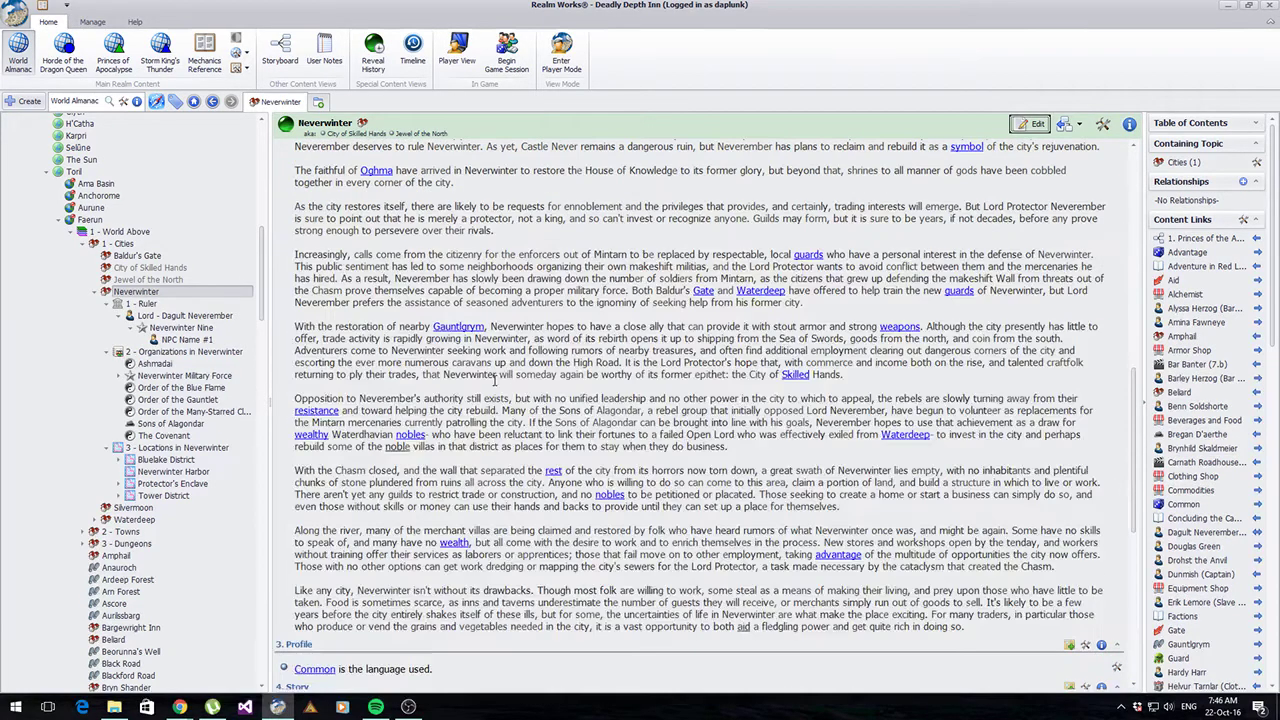
scroll(570, 300, down, 3)
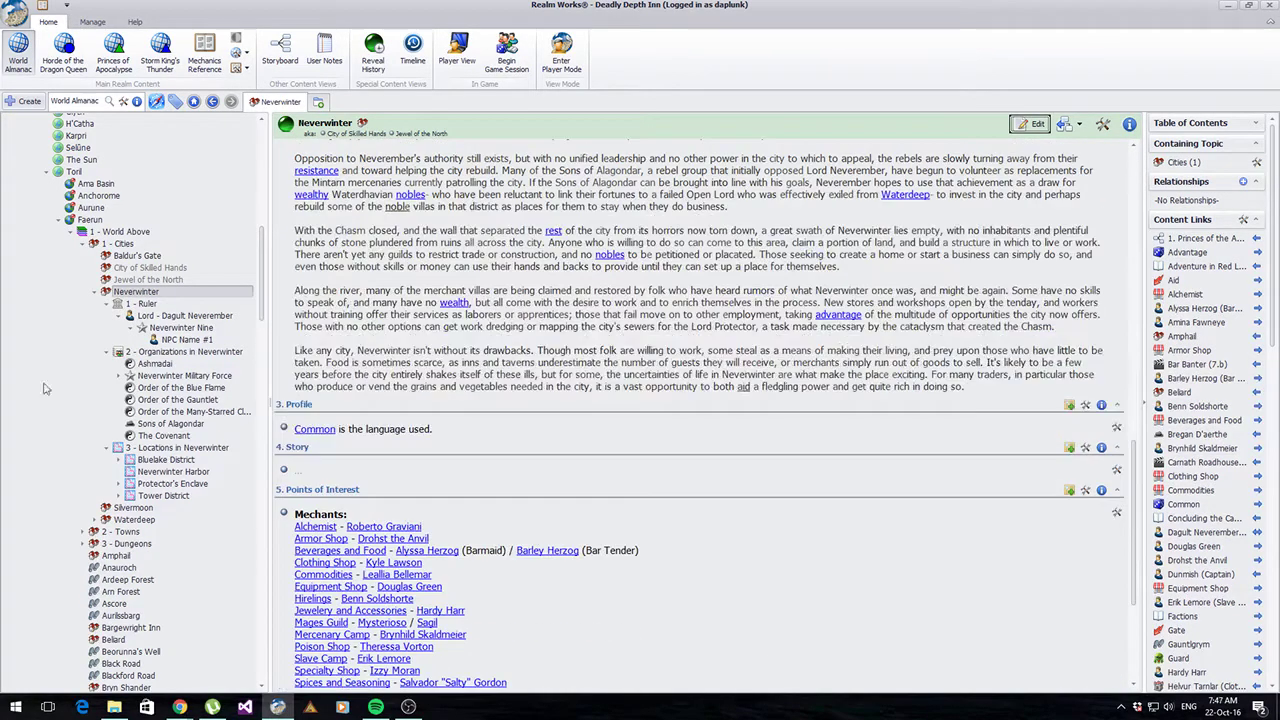
Step: Expand Neverwinter Military Force to view Captain Dunmish, then open the Order of the Gauntlet page
click(119, 376)
click(182, 388)
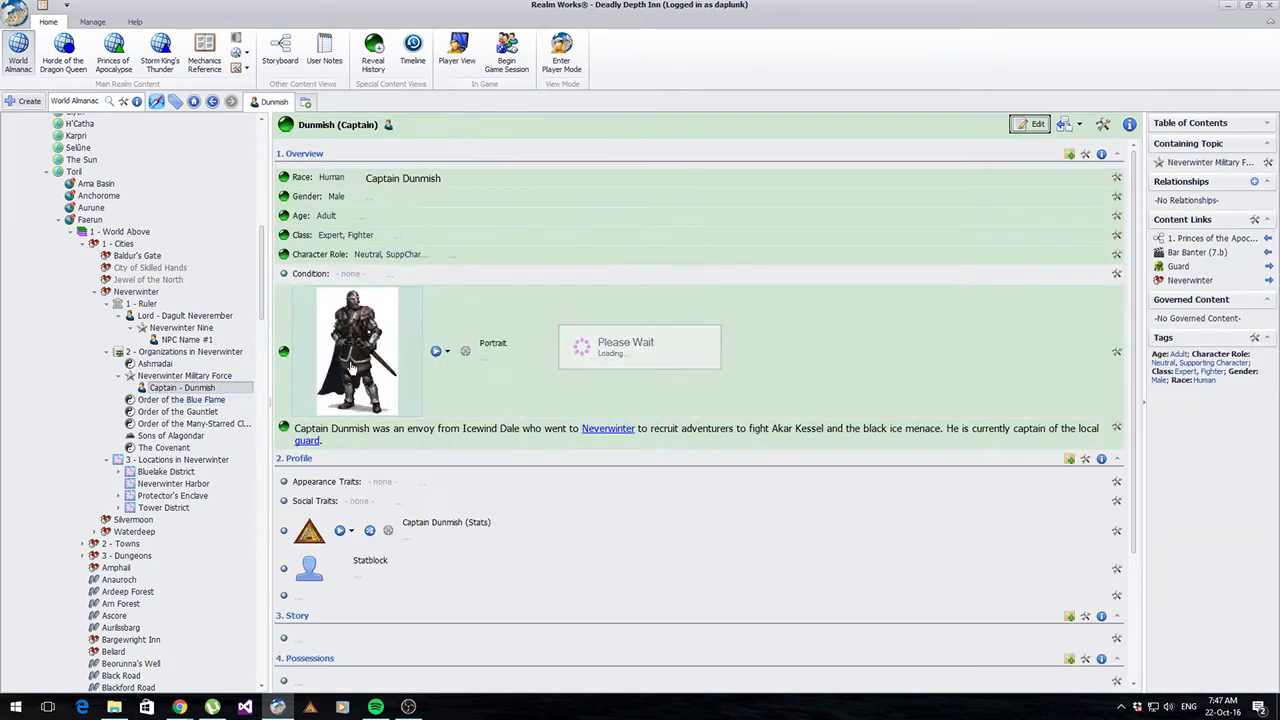
scroll(345, 368, down, 3)
scroll(345, 368, up, 3)
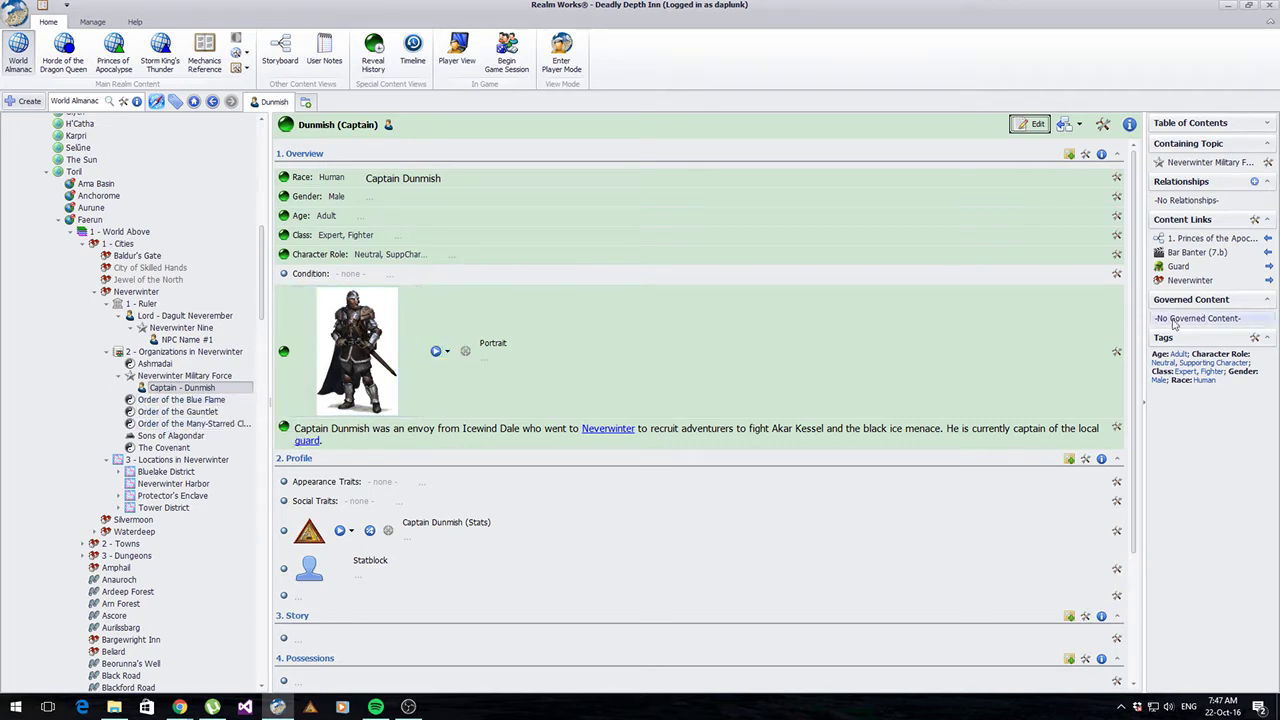
click(150, 412)
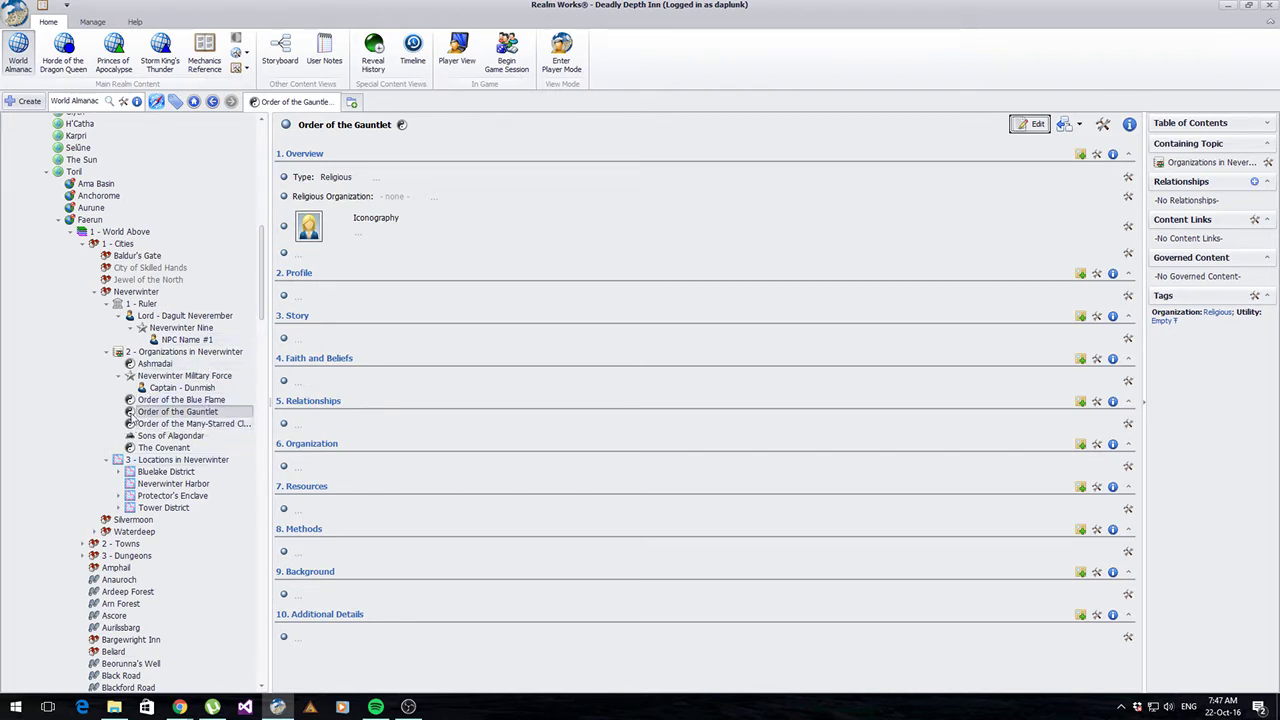
Step: Open Locations in Neverwinter and expand Bluelake District, Protector's Enclave and Tower District
click(106, 352)
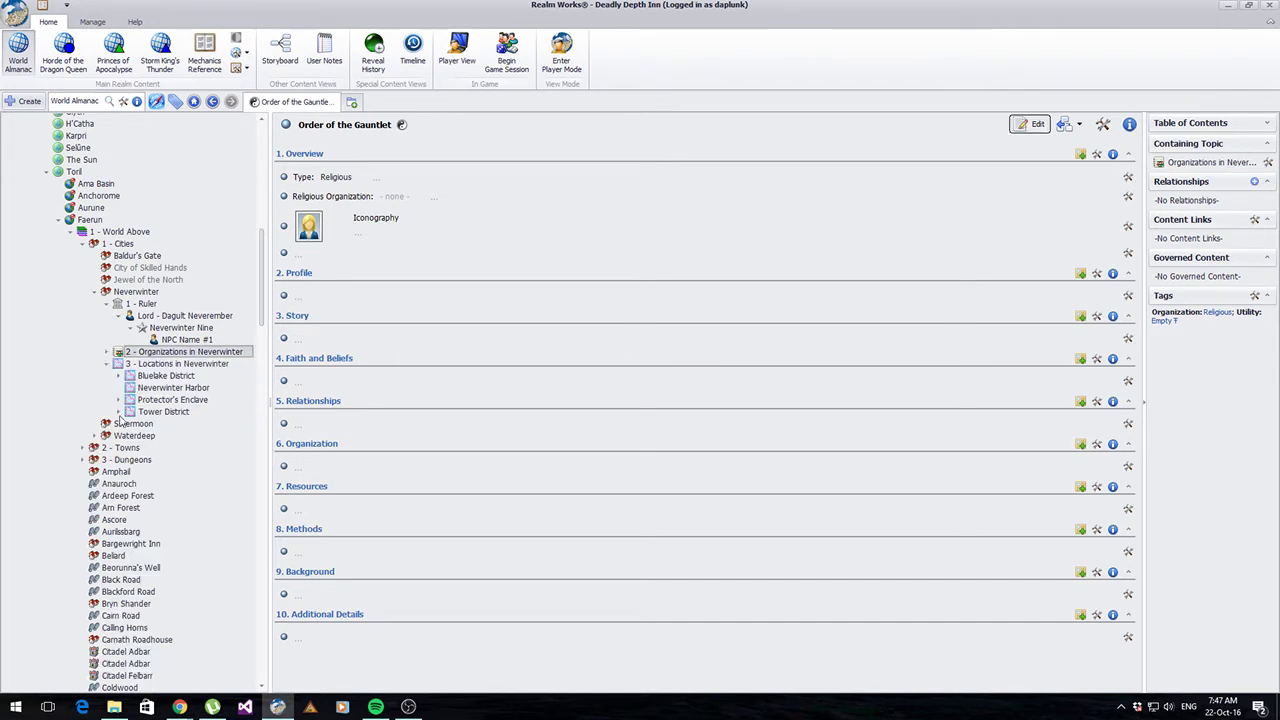
click(168, 364)
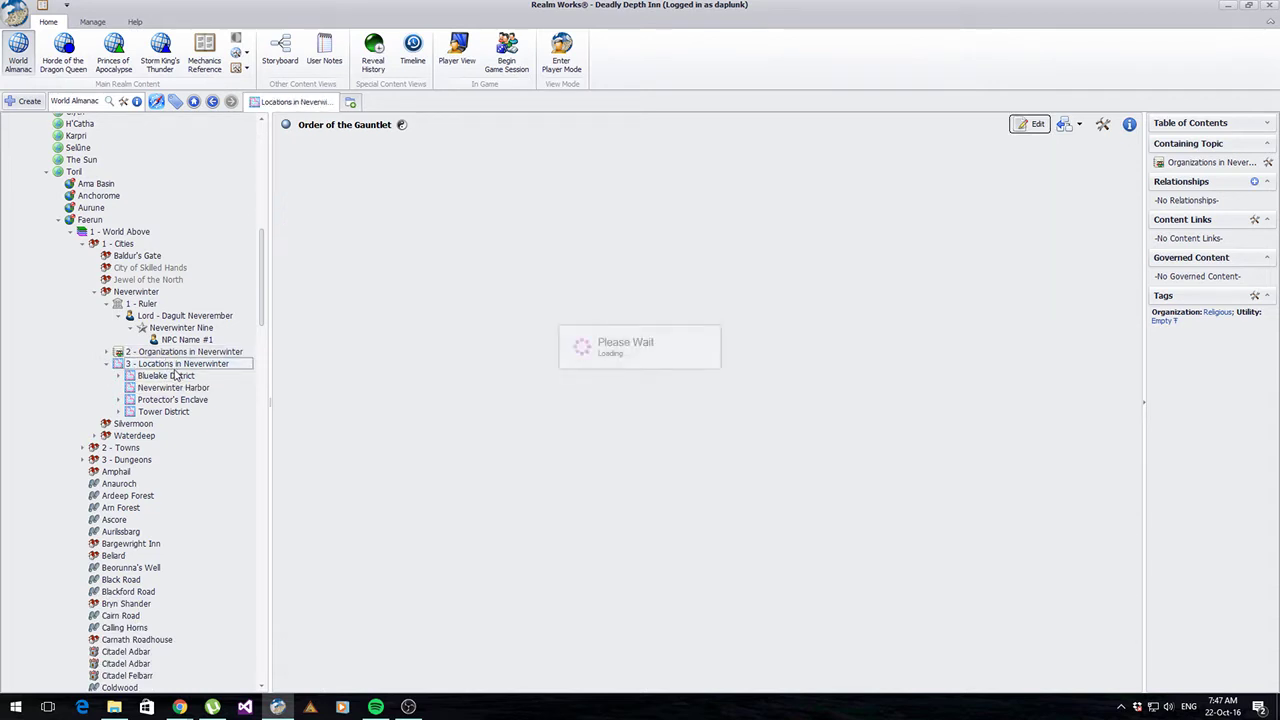
click(148, 376)
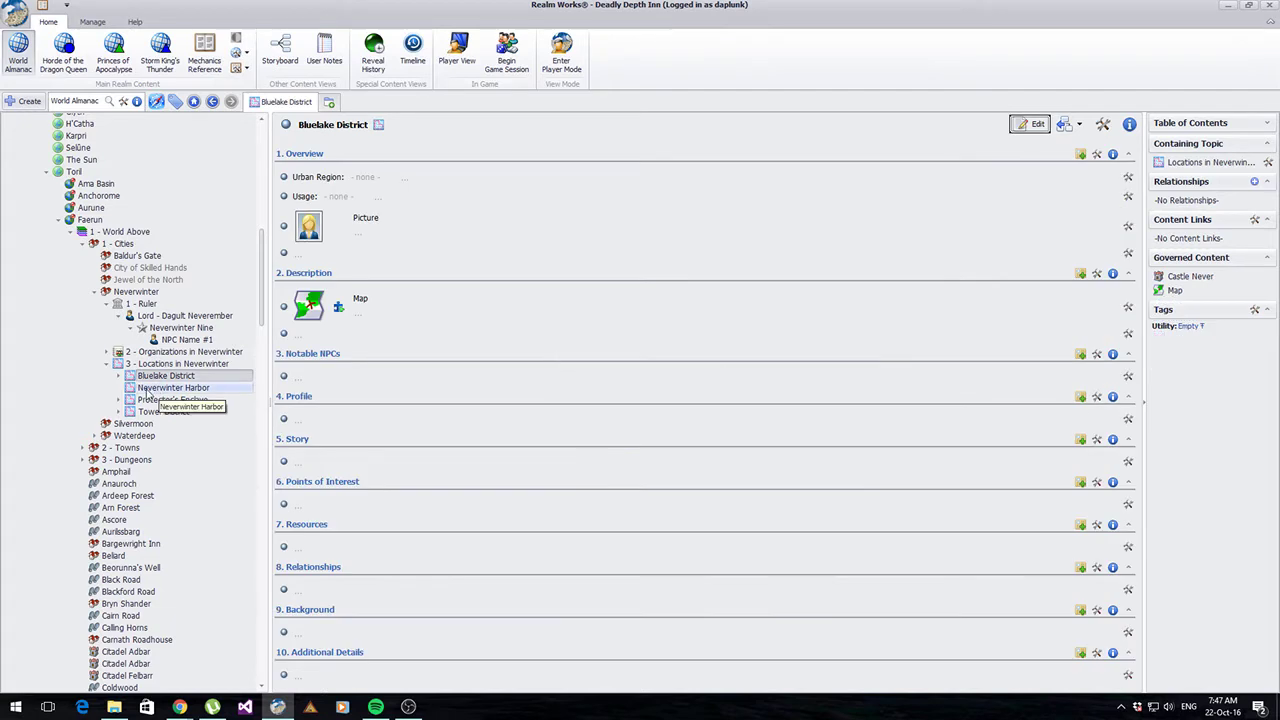
click(143, 402)
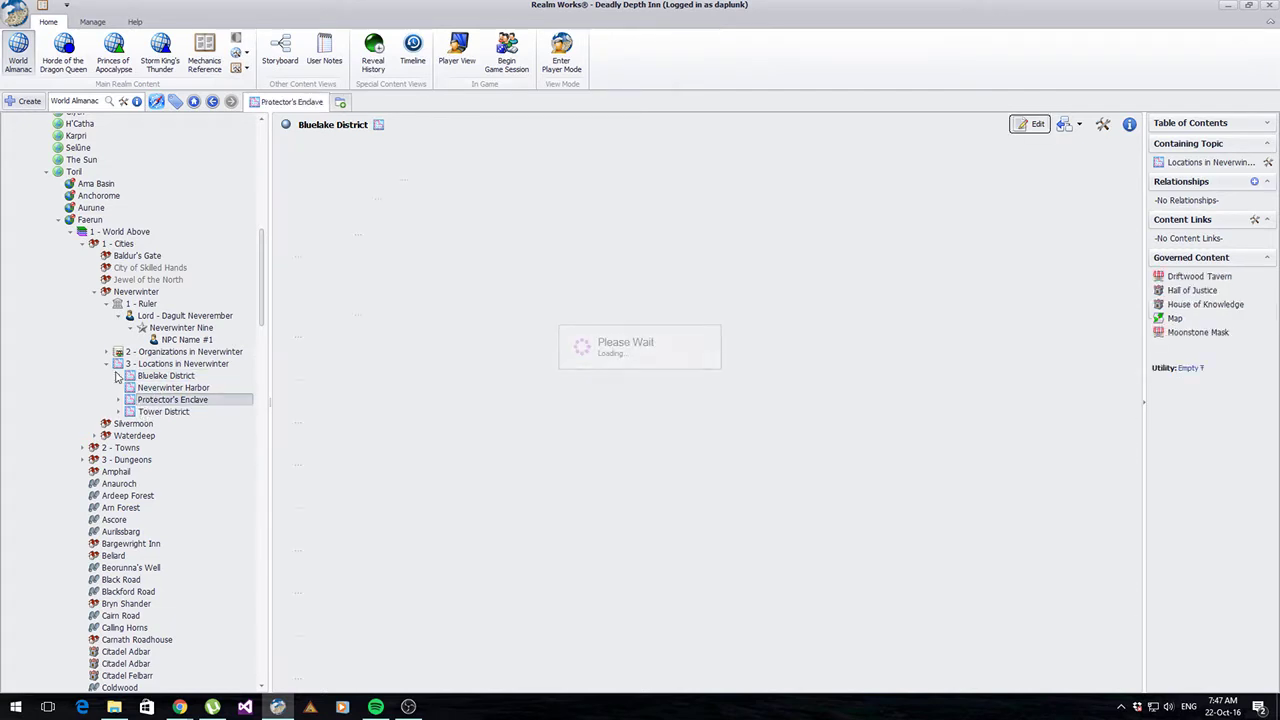
click(118, 375)
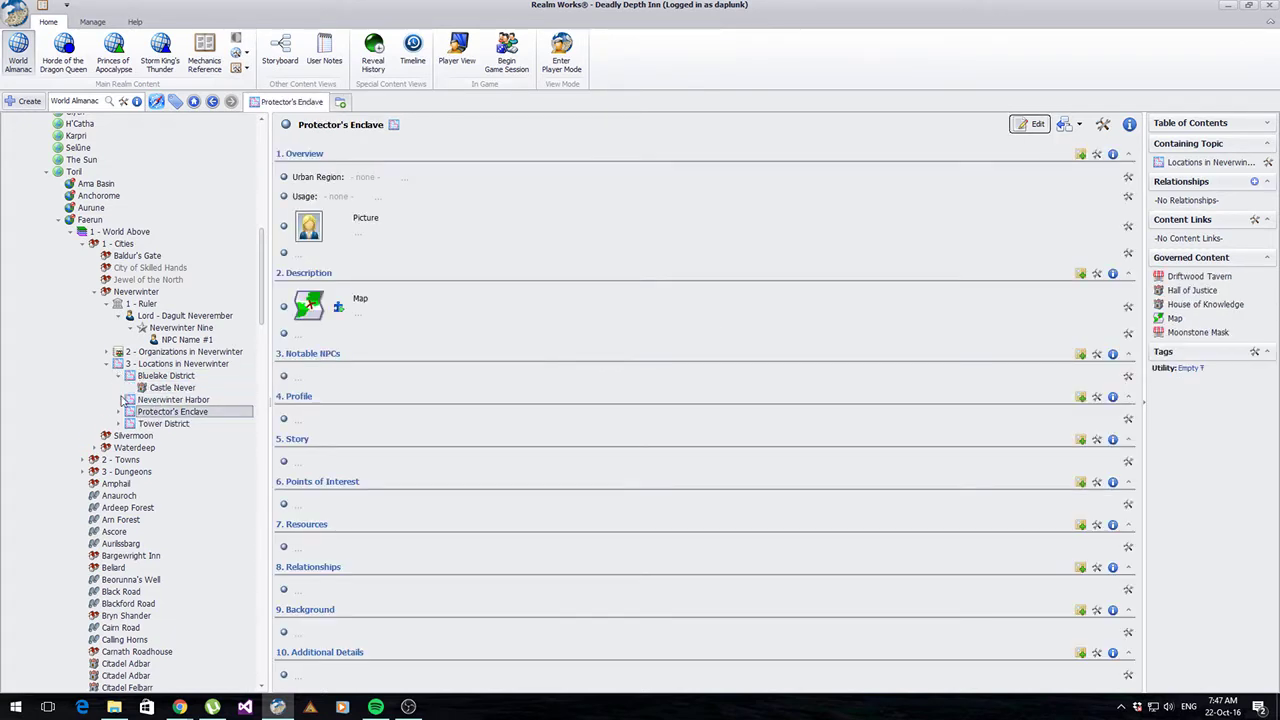
click(118, 412)
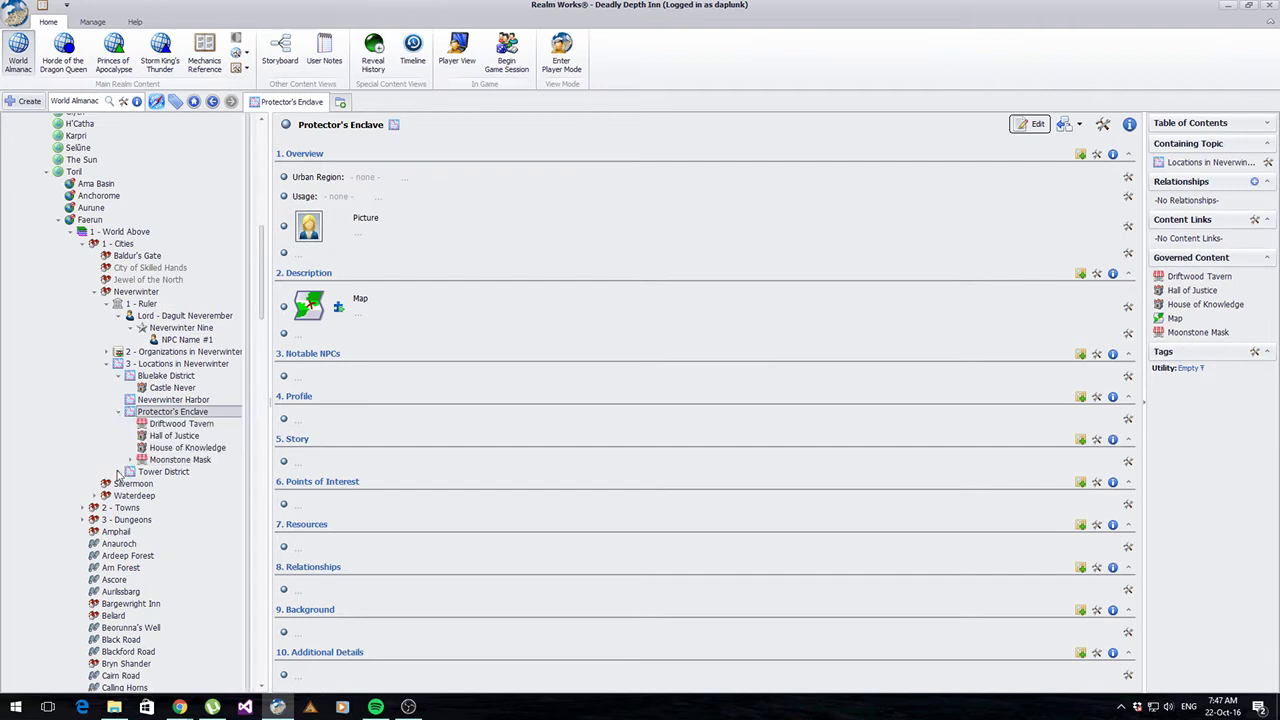
click(118, 471)
Step: View Castle Never, Driftwood Tavern, Hall of Justice, House of Knowledge and Moonstone Mask in turn
click(172, 387)
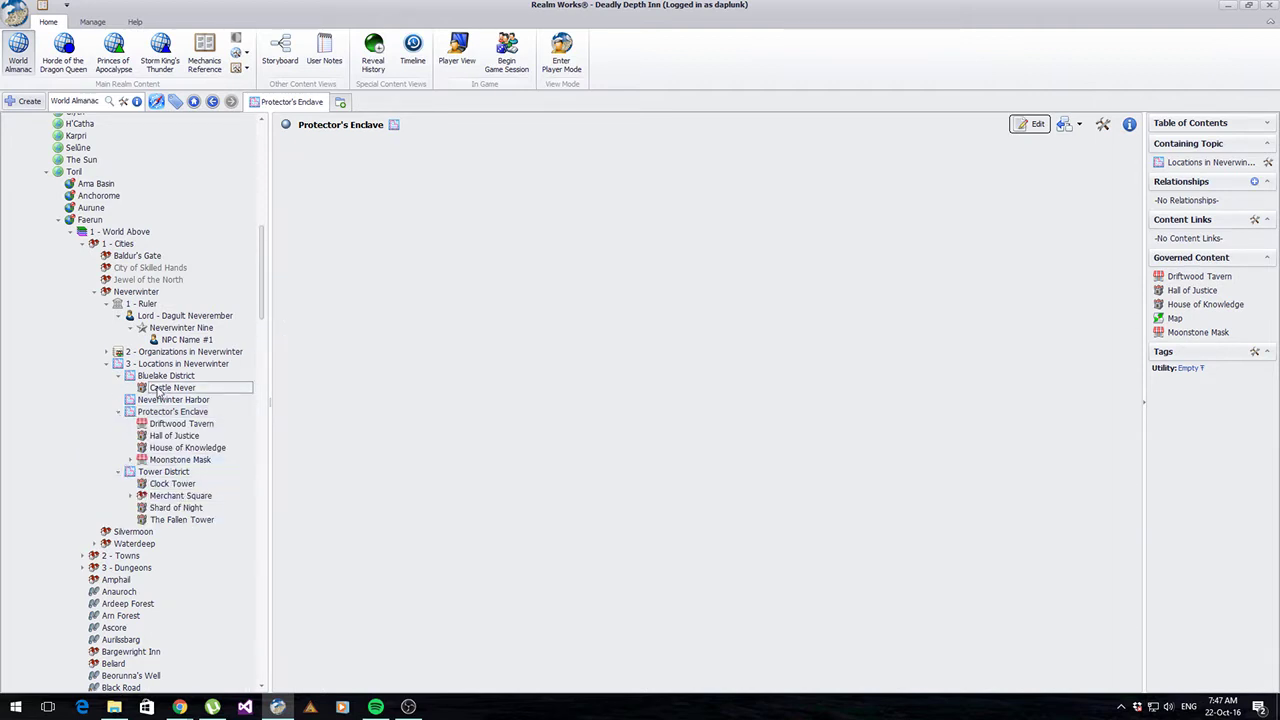
click(158, 424)
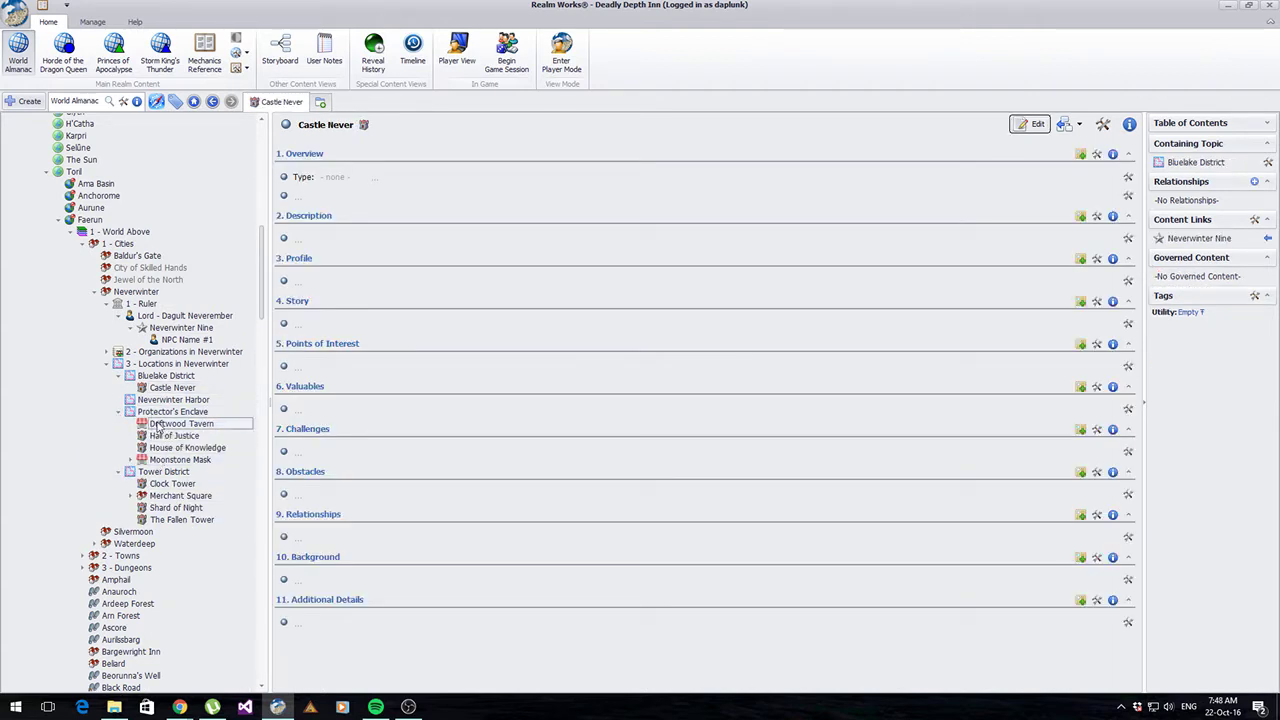
click(170, 436)
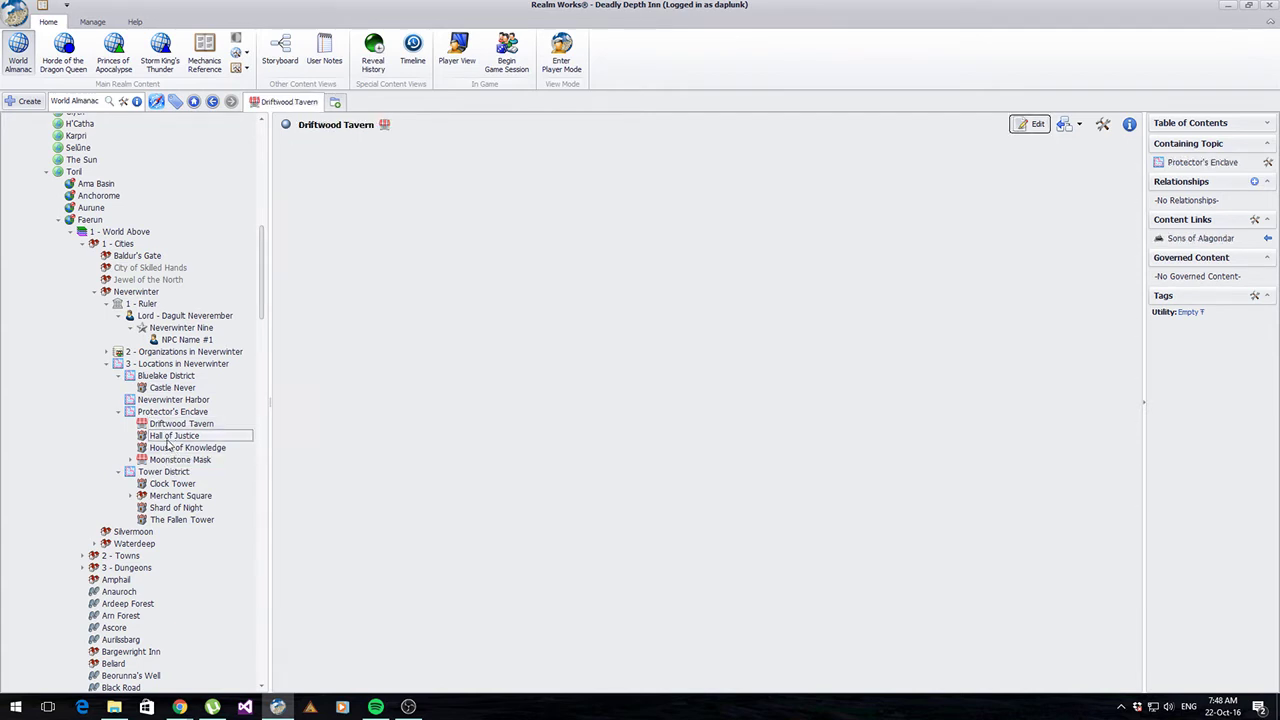
click(170, 448)
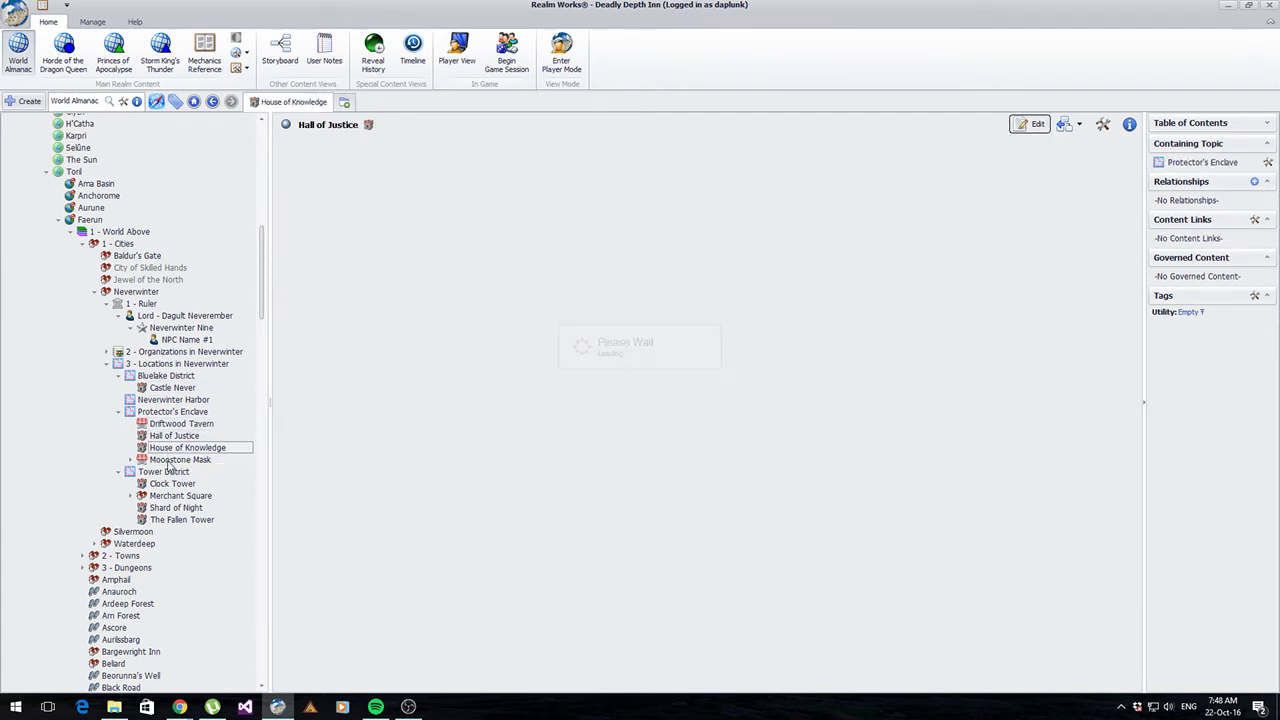
click(170, 460)
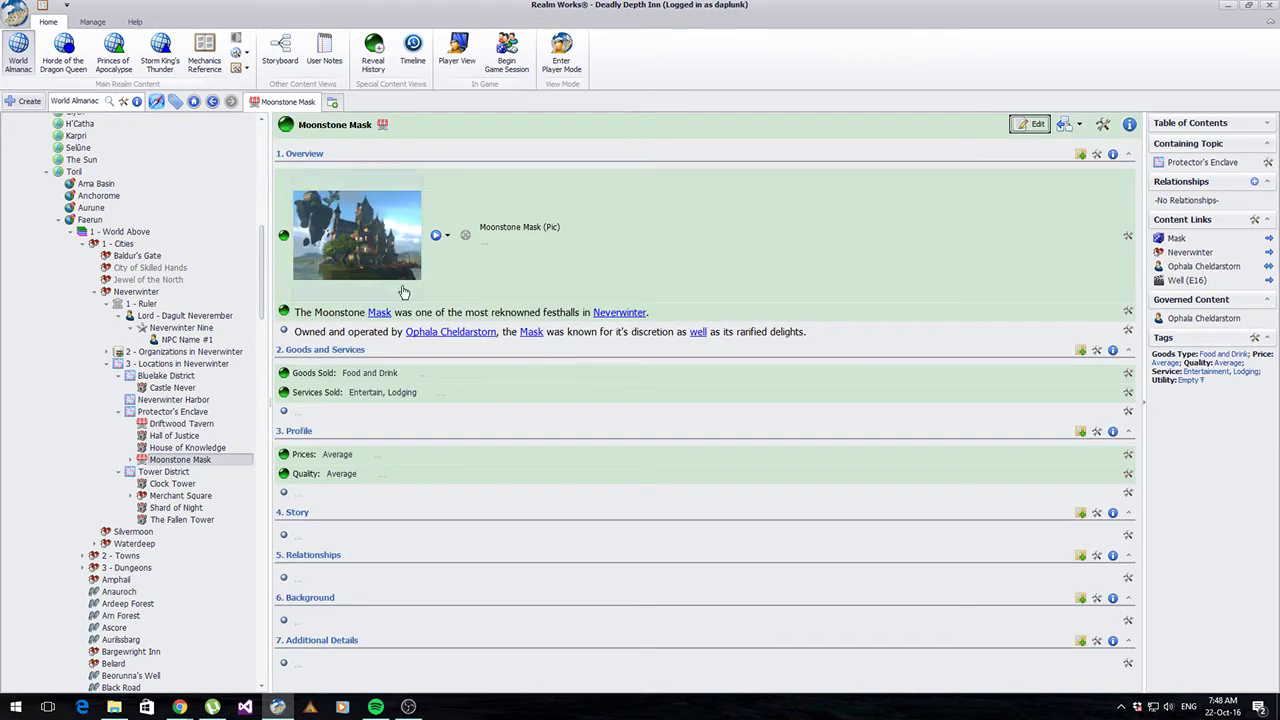
Step: Reveal Ophala Cheldarstorn under Moonstone Mask and move her under the Hall of Justice
click(130, 460)
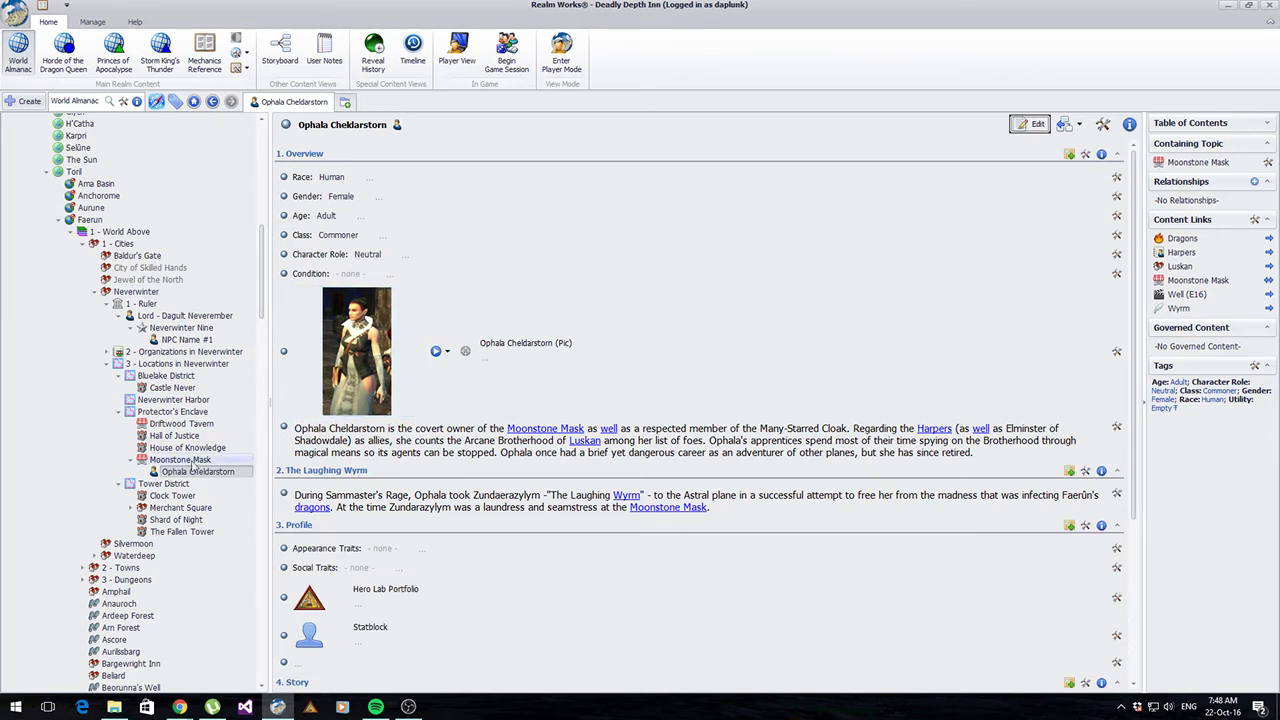
scroll(203, 405, down, 2)
scroll(203, 403, down, 2)
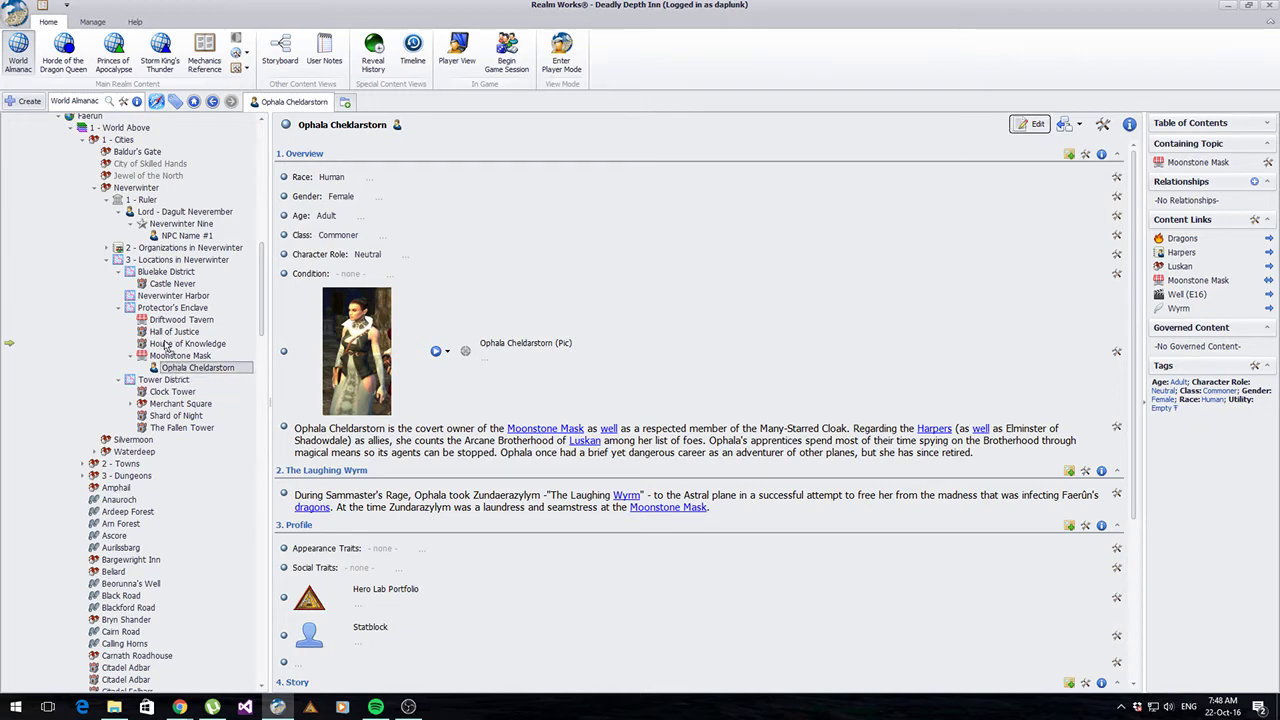
drag(163, 347, 165, 354)
click(585, 440)
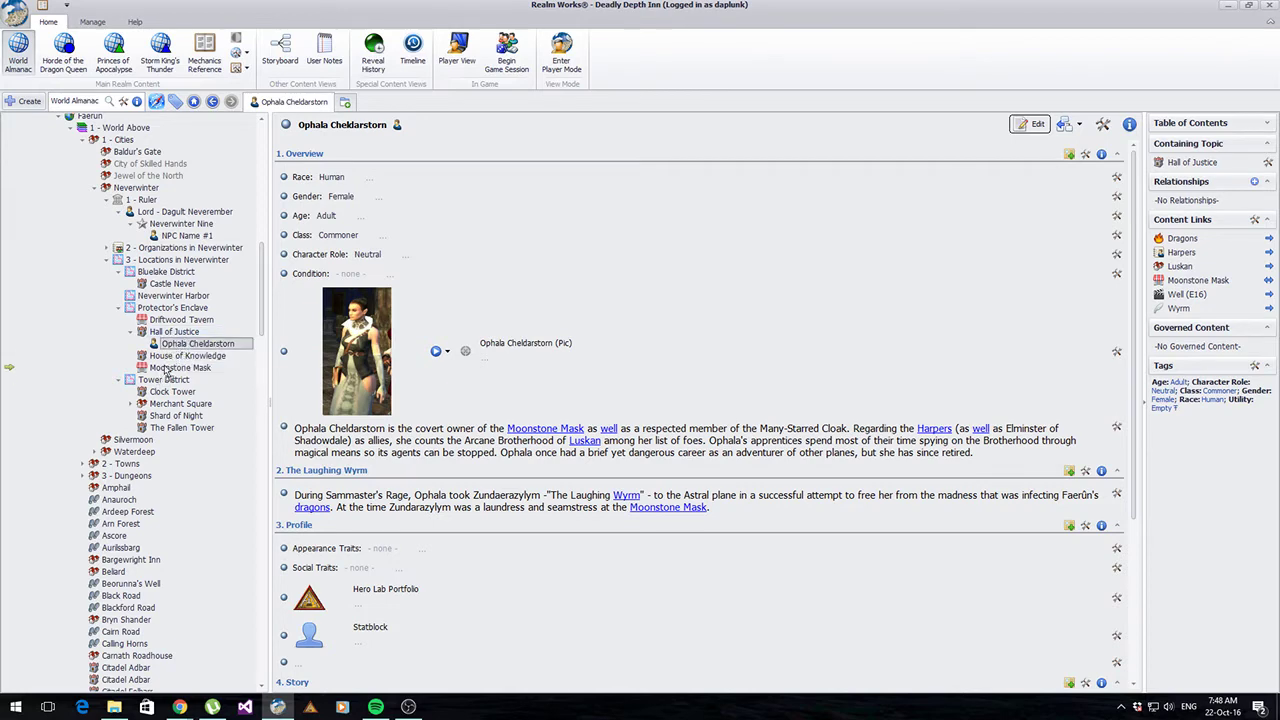
Step: Move Ophala back under Moonstone Mask and expand Merchant Square to list its shops
drag(165, 370, 390, 392)
click(587, 438)
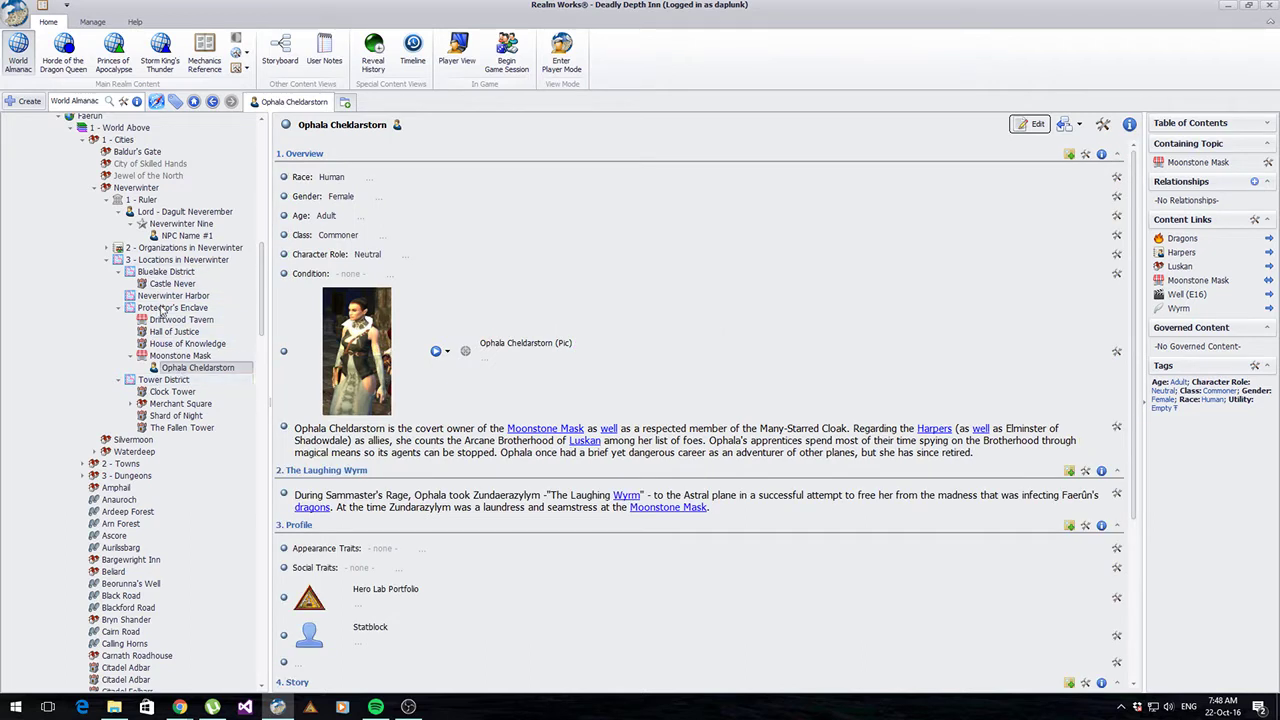
scroll(142, 403, down, 3)
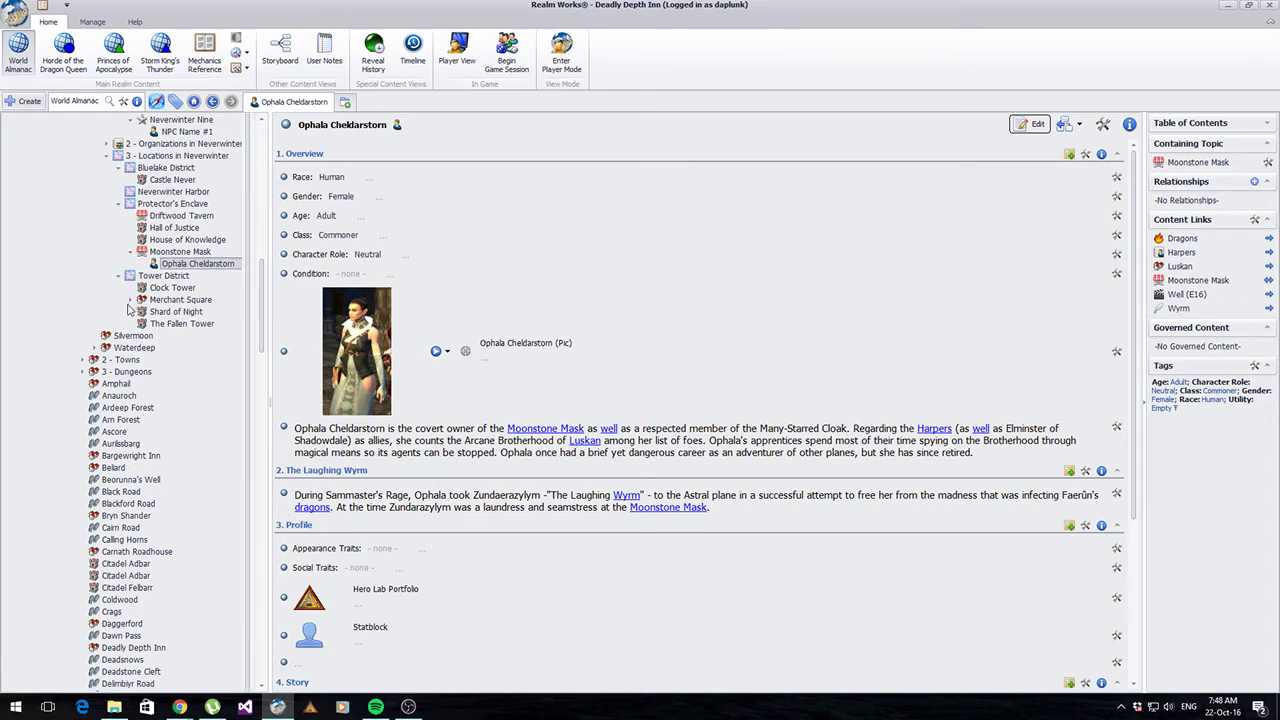
click(130, 300)
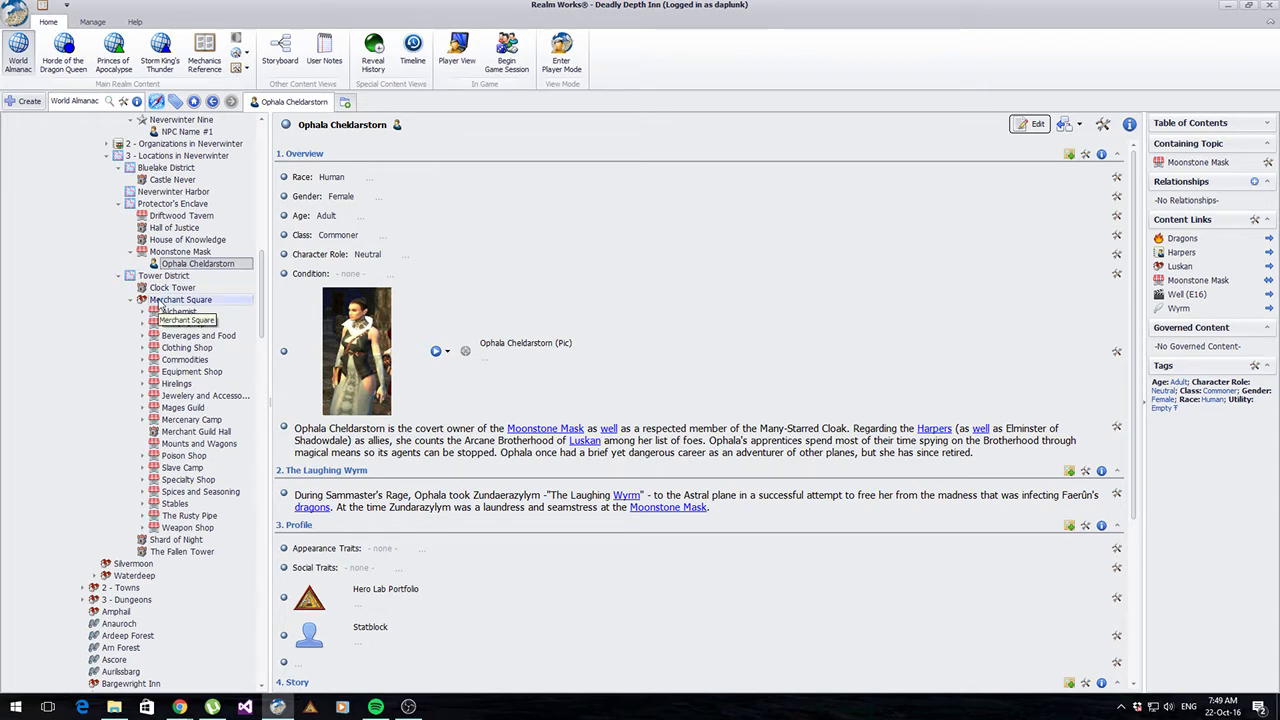
Step: Step through the Merchant Square, Alchemist and Armor Shop pages
click(170, 300)
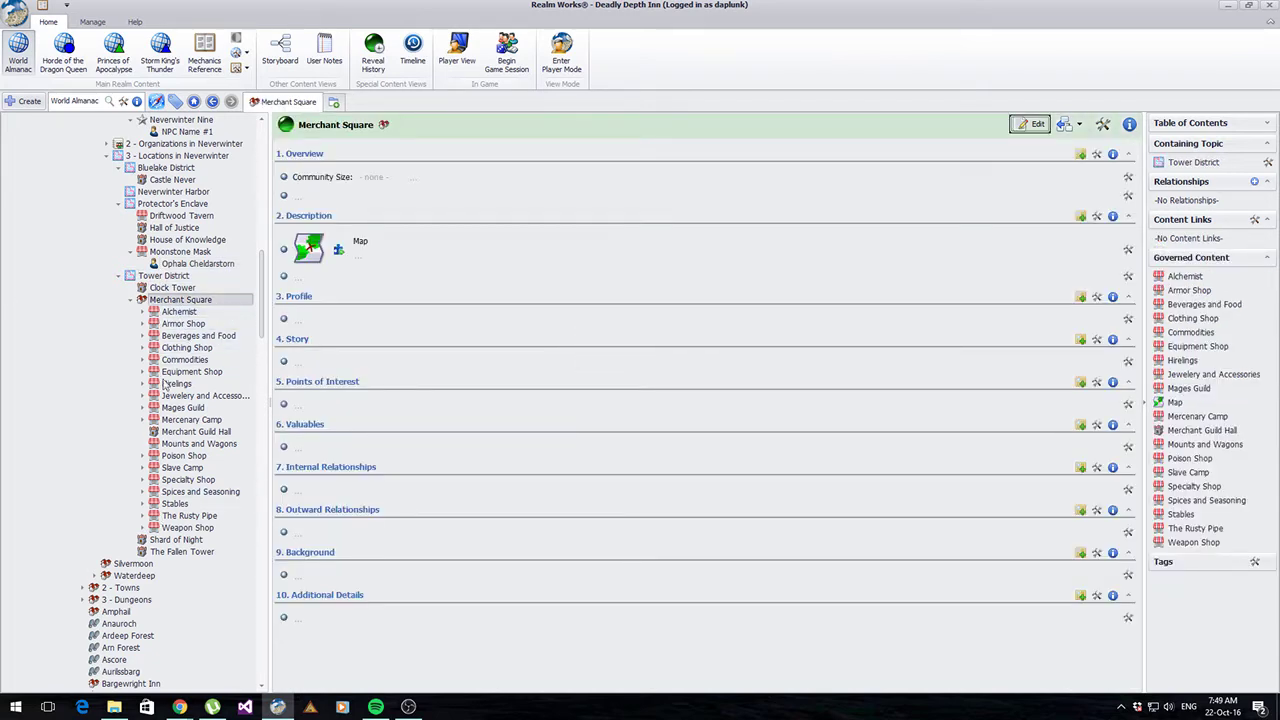
click(180, 311)
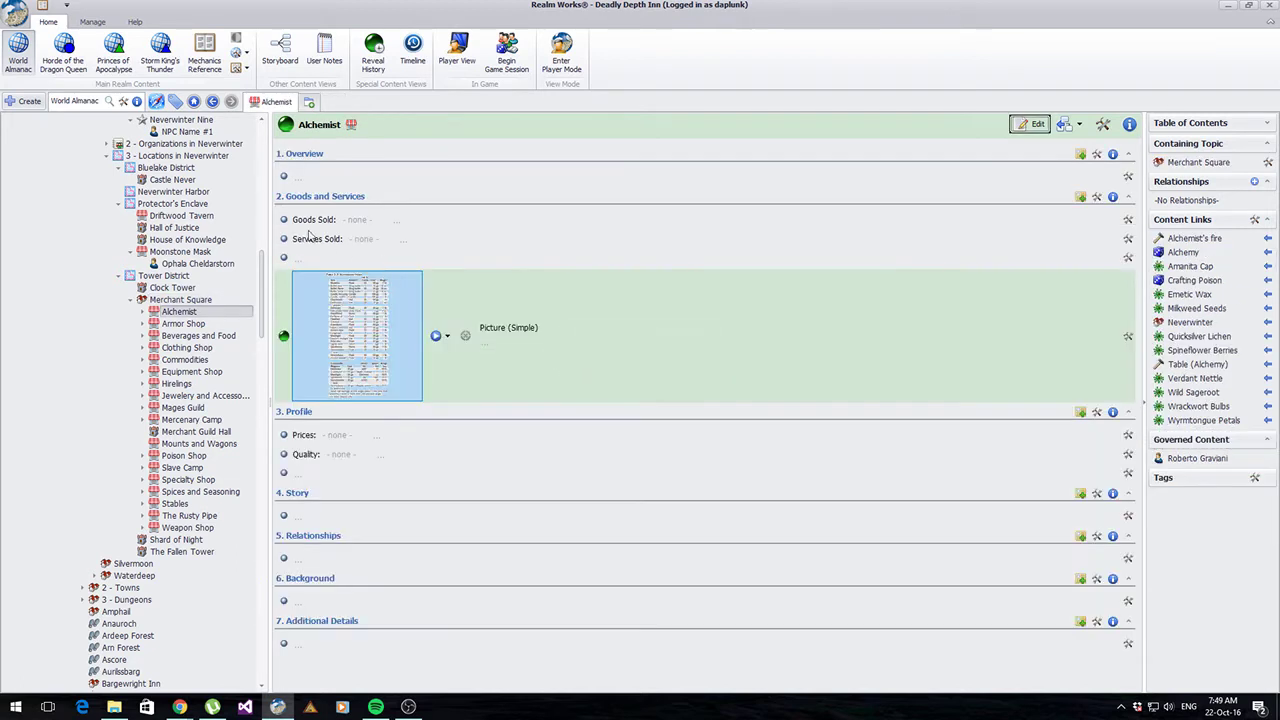
click(183, 324)
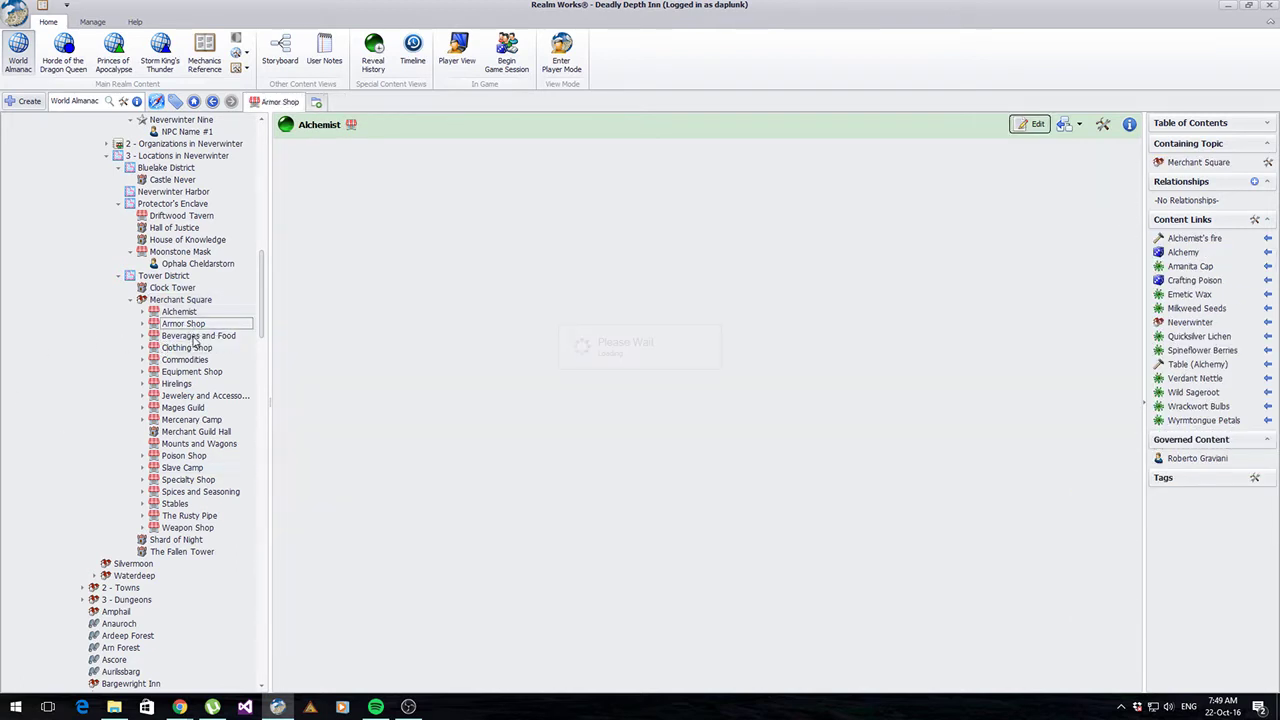
scroll(397, 327, down, 5)
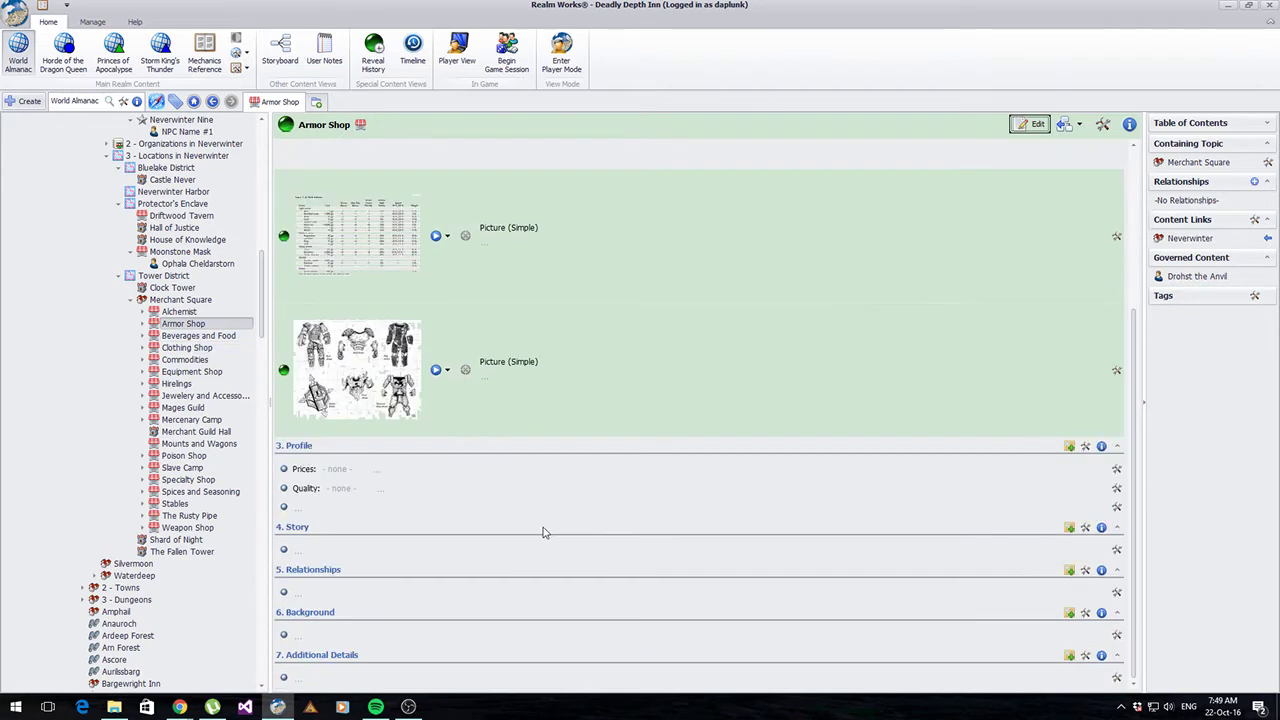
scroll(397, 327, up, 3)
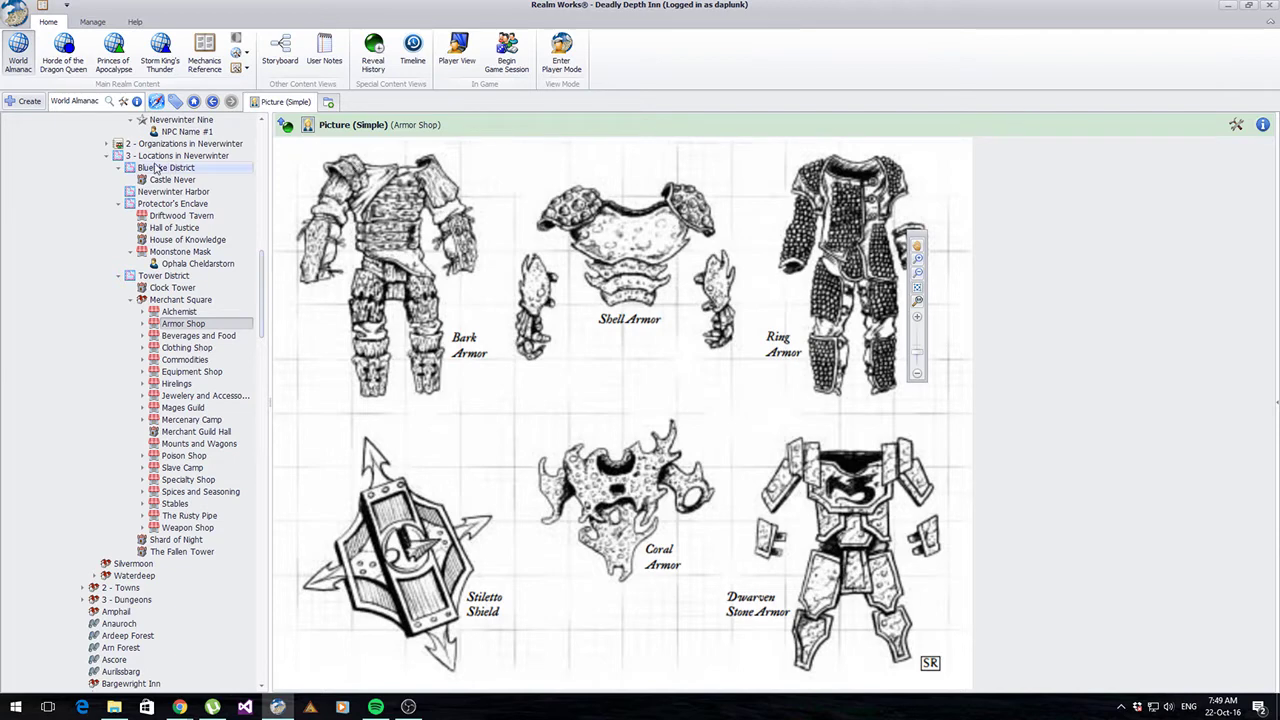
Step: View the Armor Shop's illustration and both armor tables full-size, returning each time
click(212, 104)
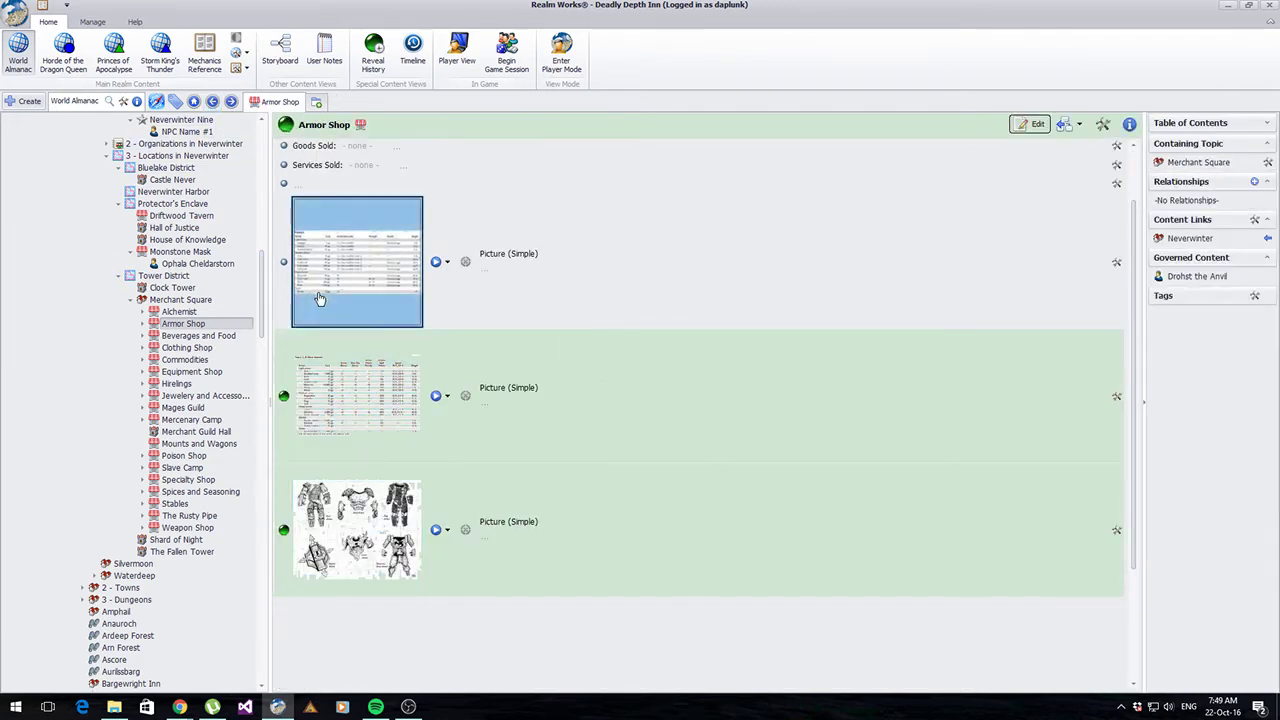
click(350, 265)
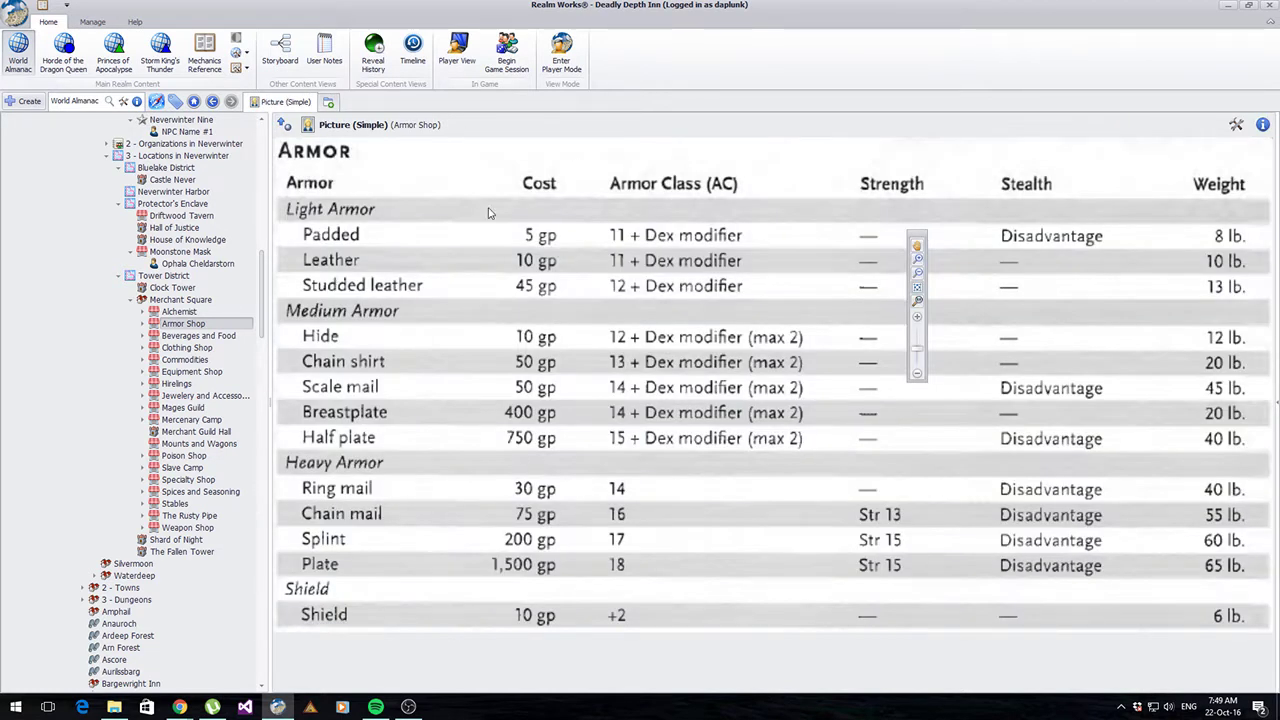
click(212, 101)
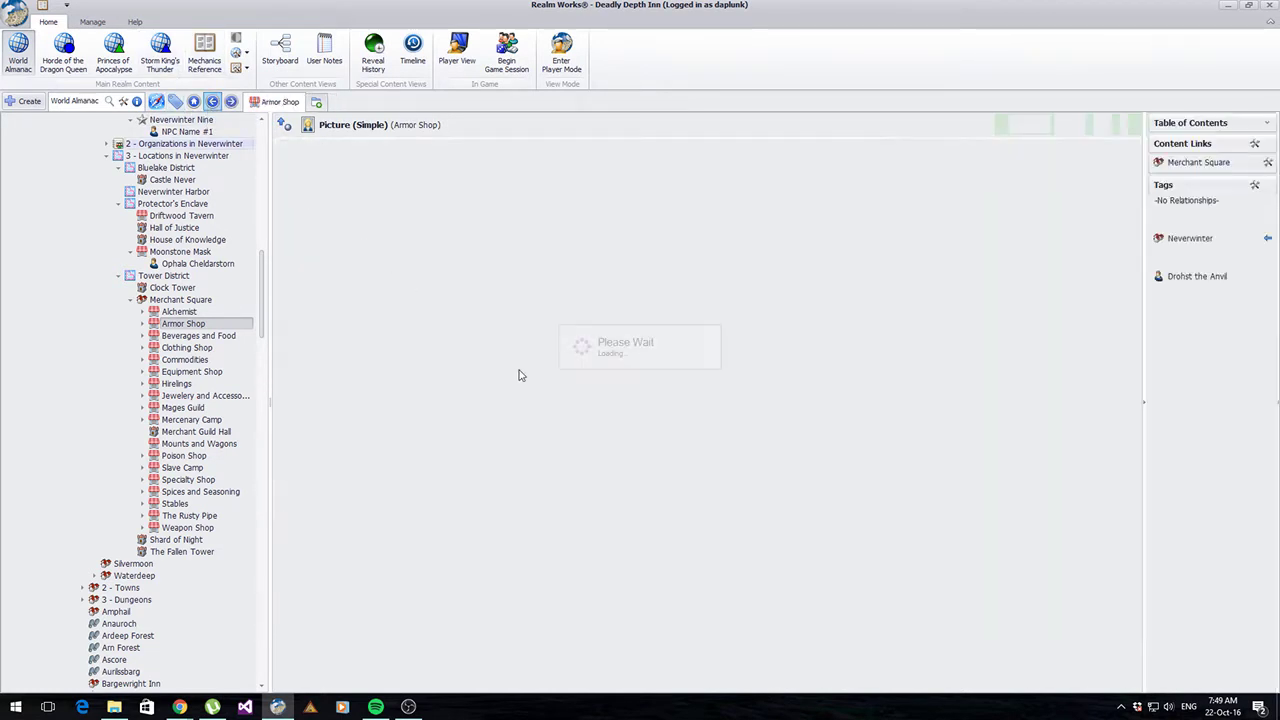
click(366, 397)
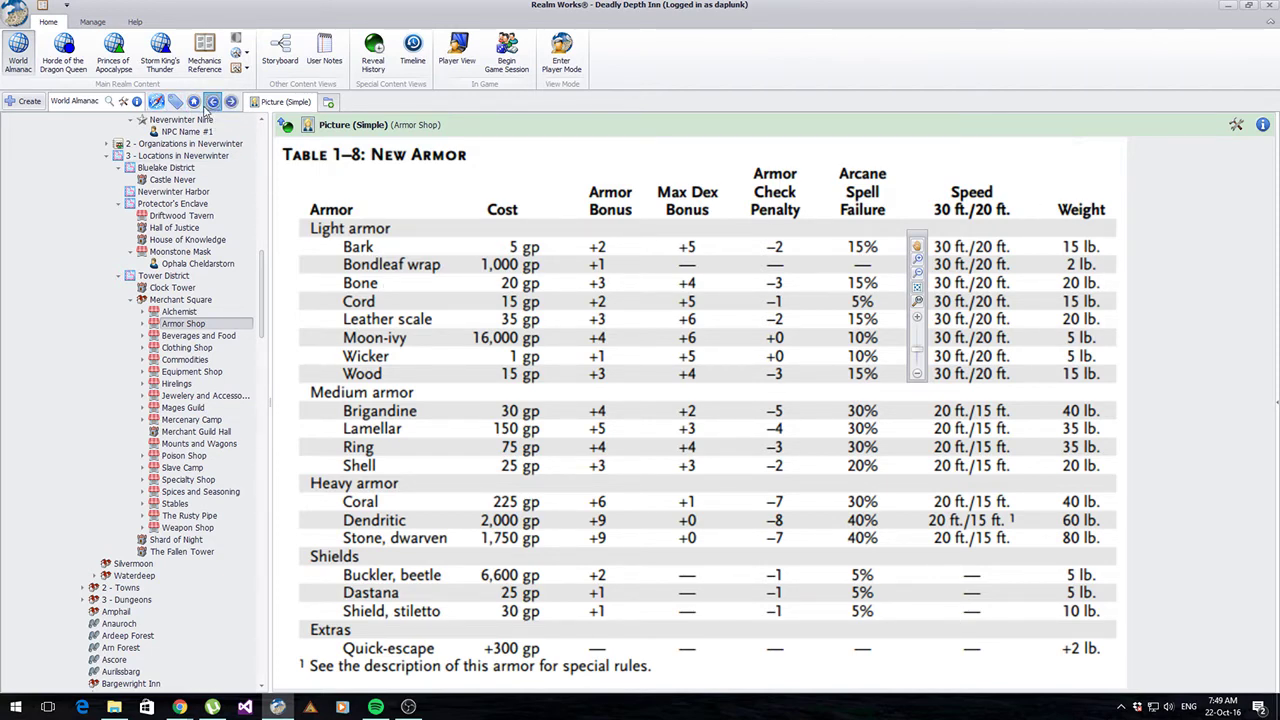
click(212, 101)
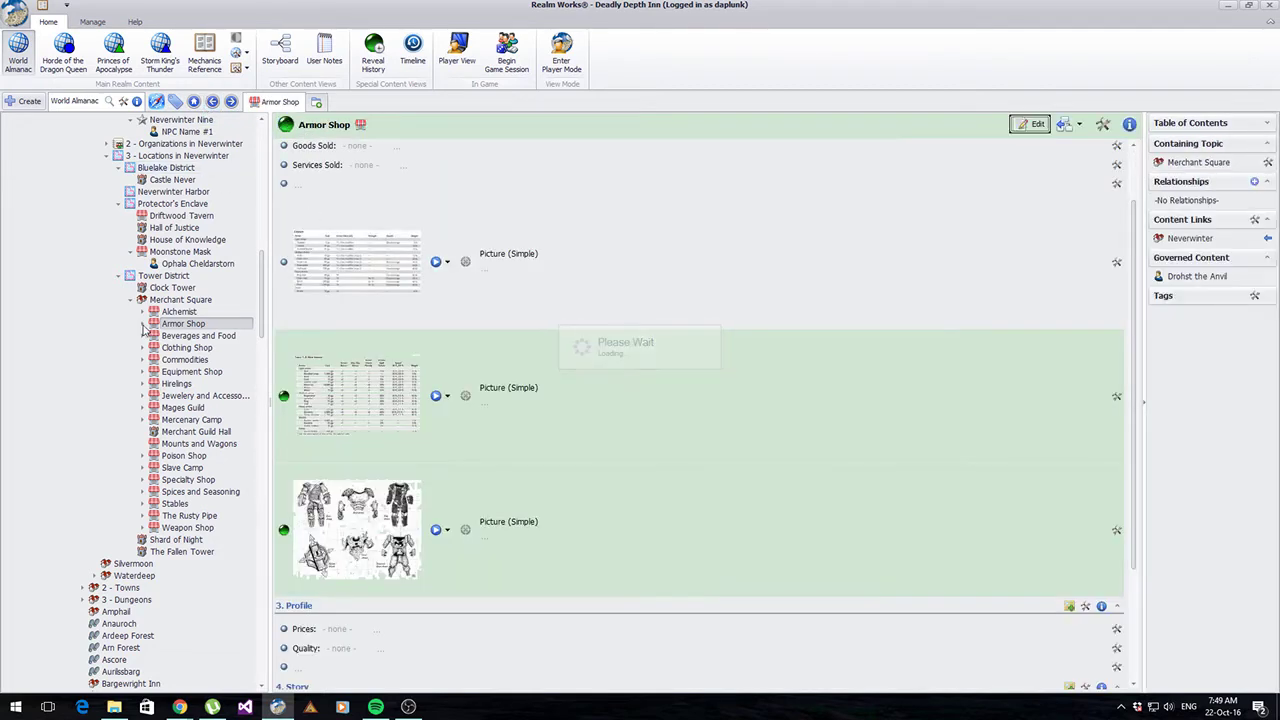
Step: Open Drohst the Anvil's page under the Armor Shop
click(172, 337)
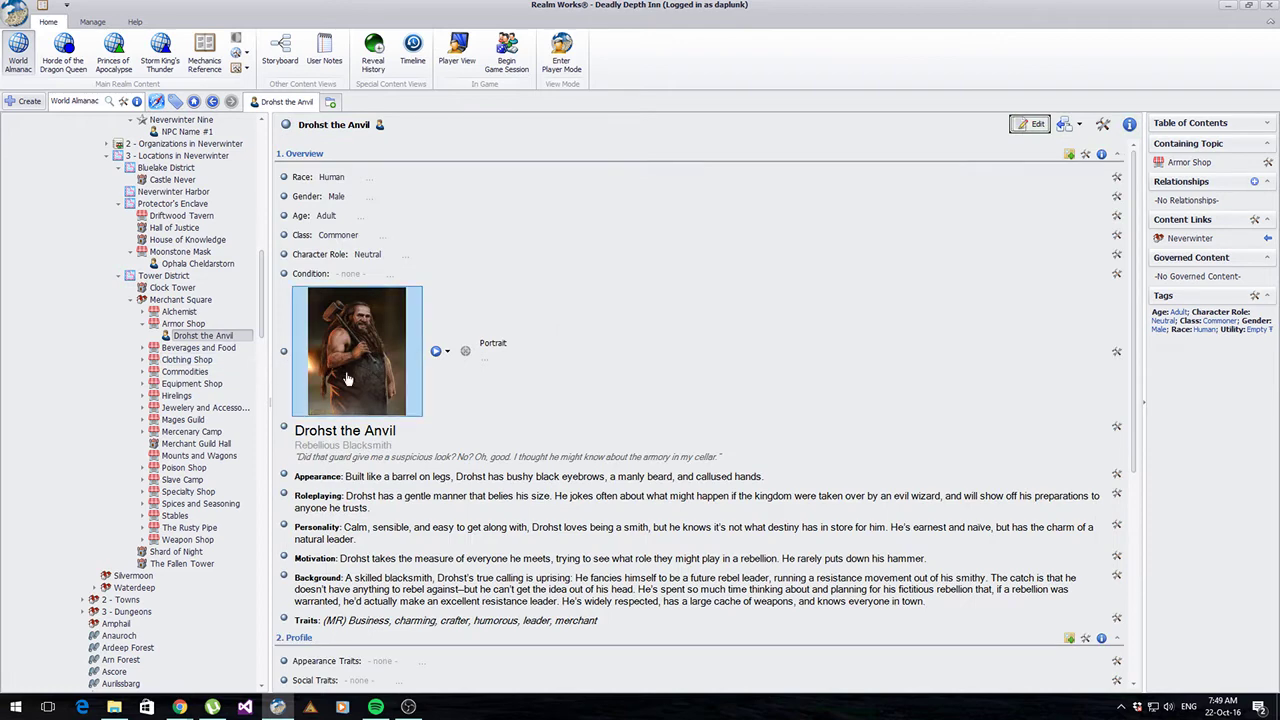
scroll(380, 380, down, 4)
scroll(390, 390, up, 2)
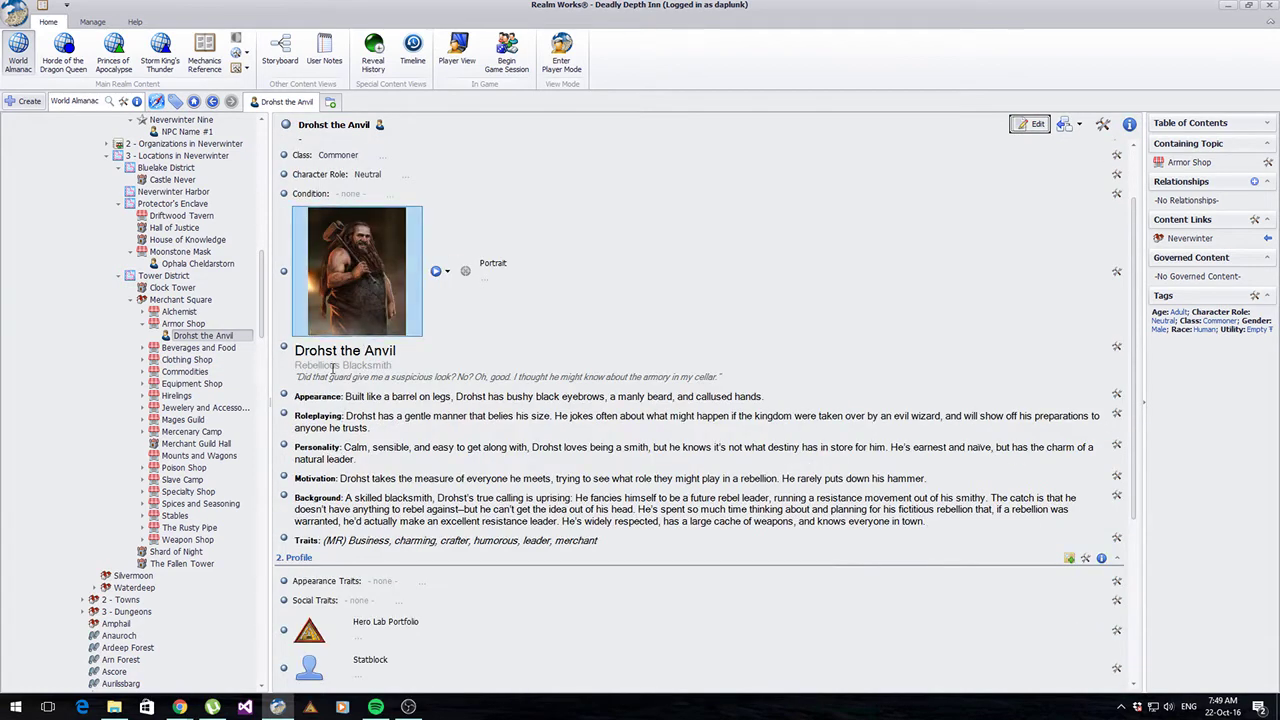
Step: Select Drohst's Traits text, quote line and Roleplaying paragraph
drag(603, 540, 434, 471)
scroll(448, 461, down, 2)
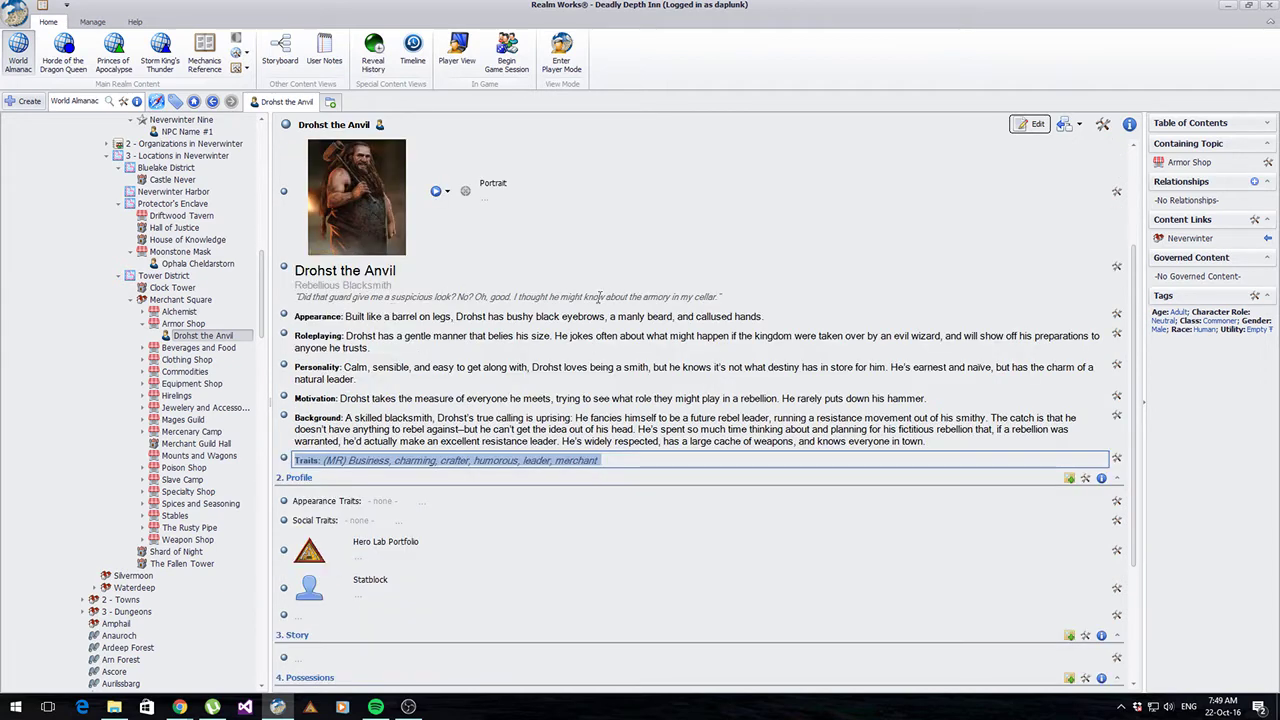
click(716, 297)
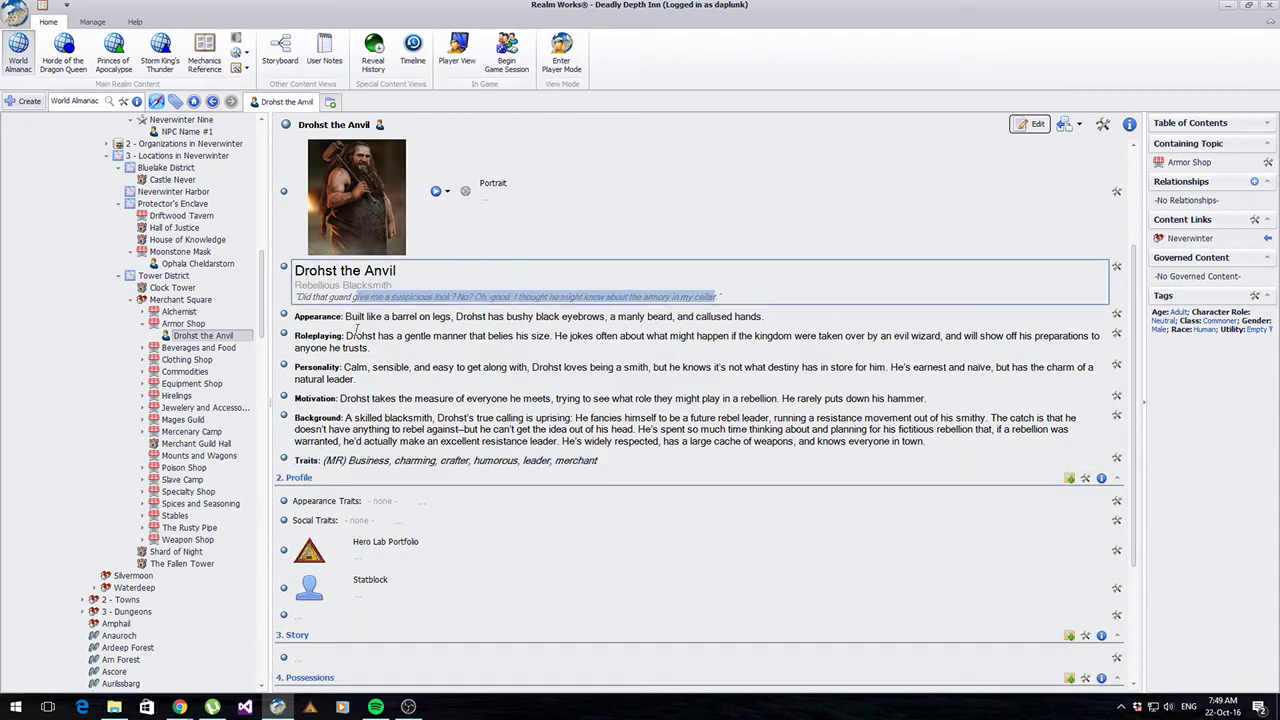
click(455, 344)
scroll(419, 190, up, 4)
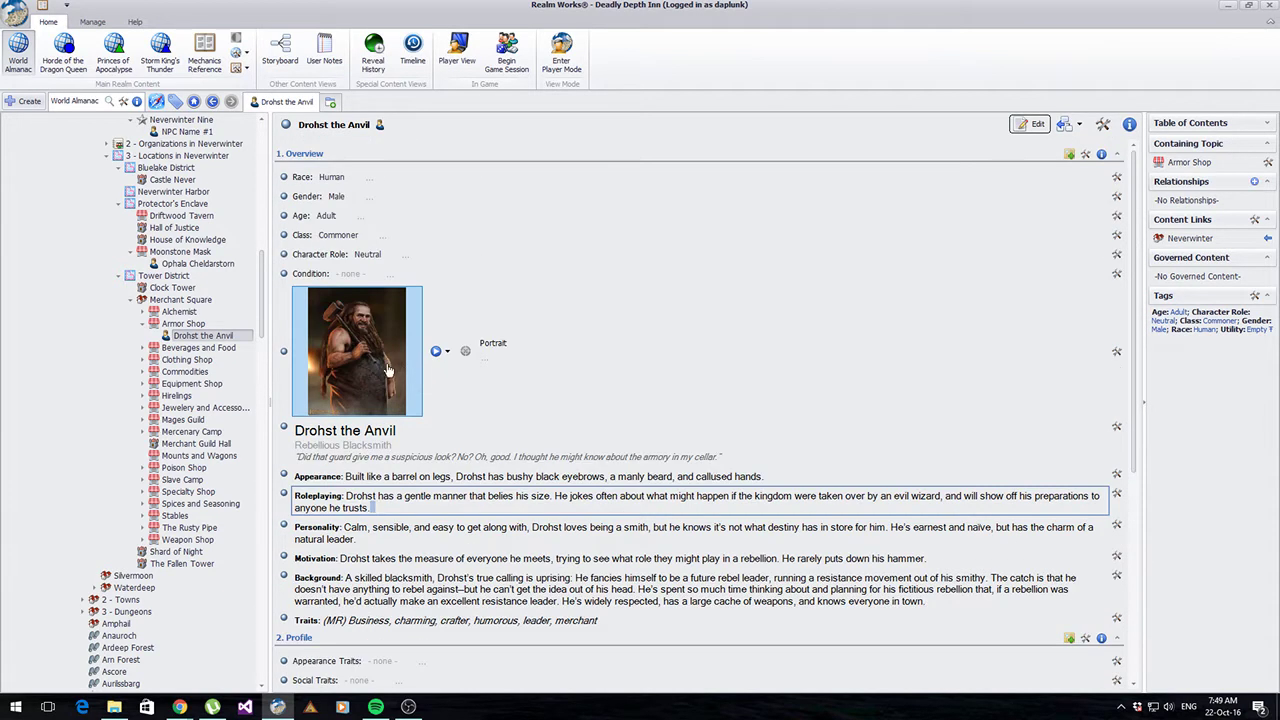
scroll(390, 375, down, 2)
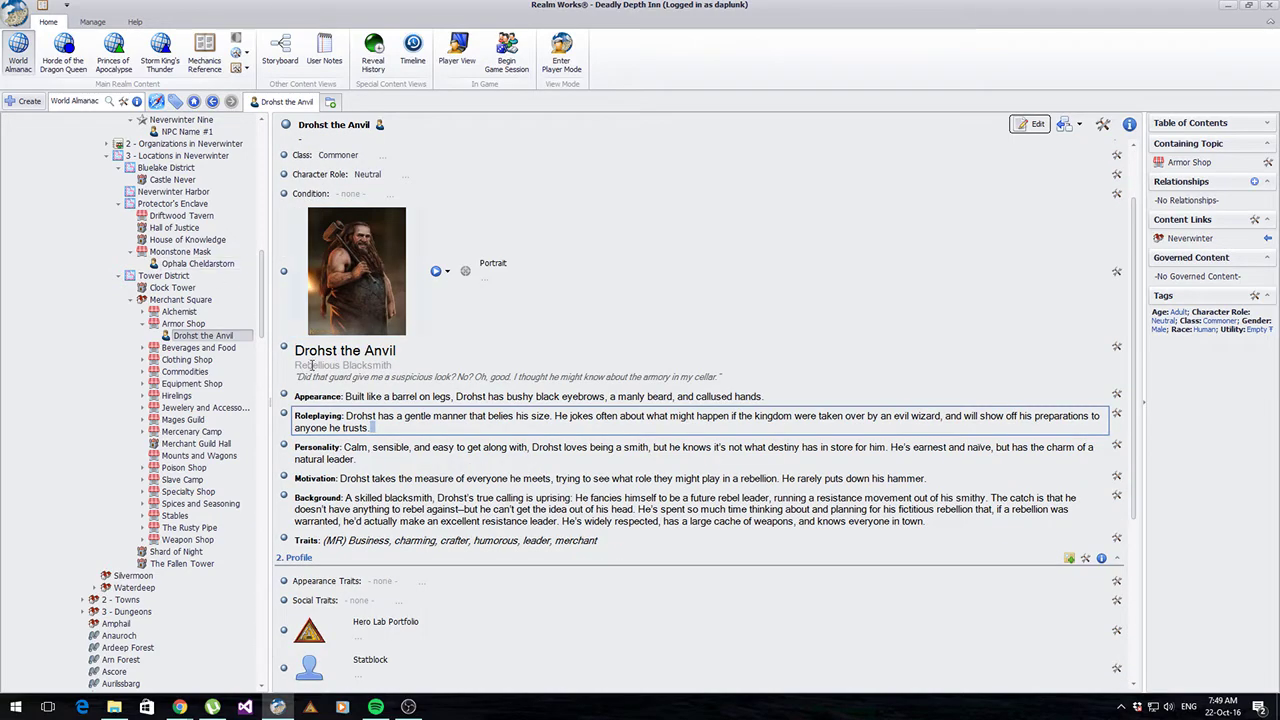
scroll(450, 428, down, 3)
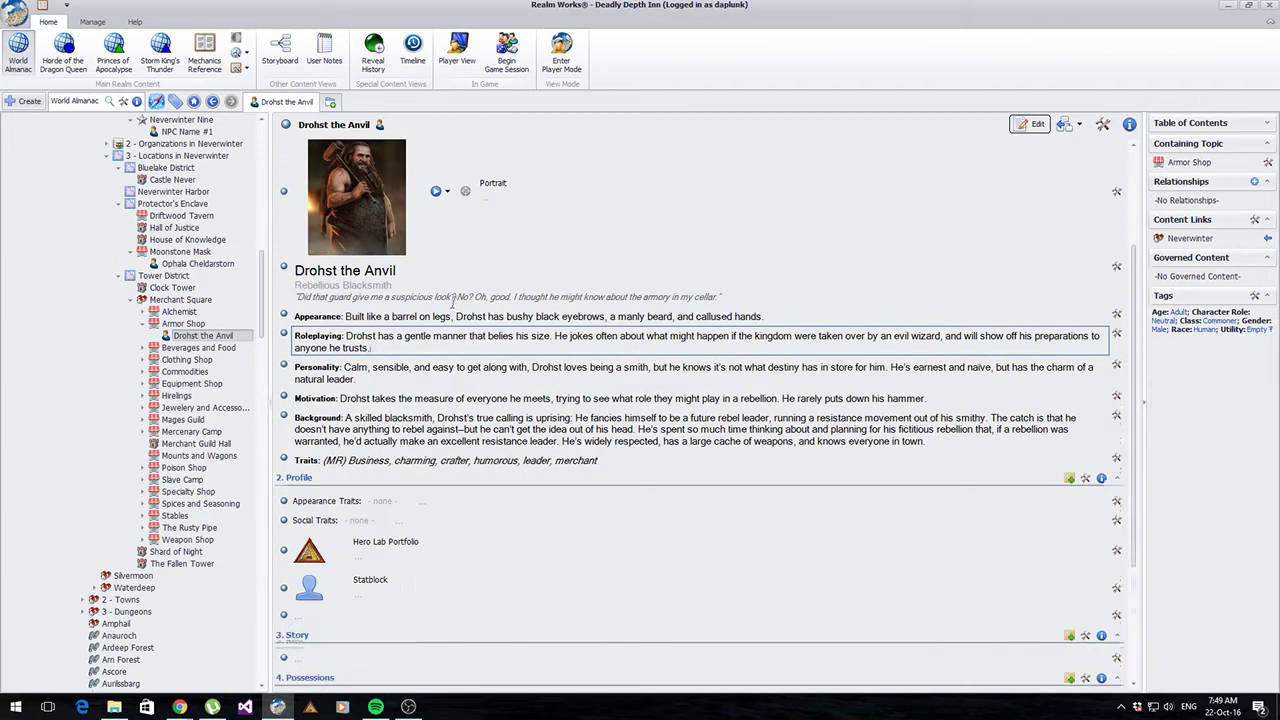
scroll(300, 360, up, 5)
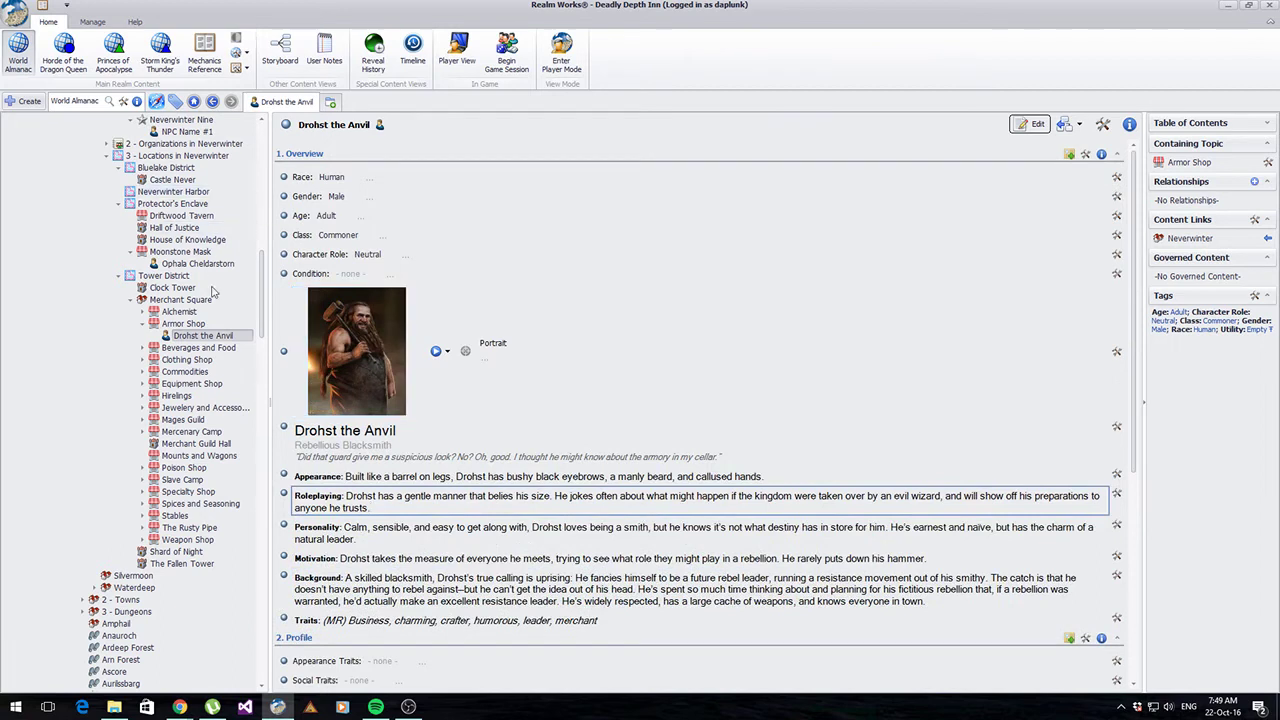
Step: Expand Equipment Shop, Poison Shop, Stables and The Rusty Pipe, then open Amina Fawneye
click(143, 324)
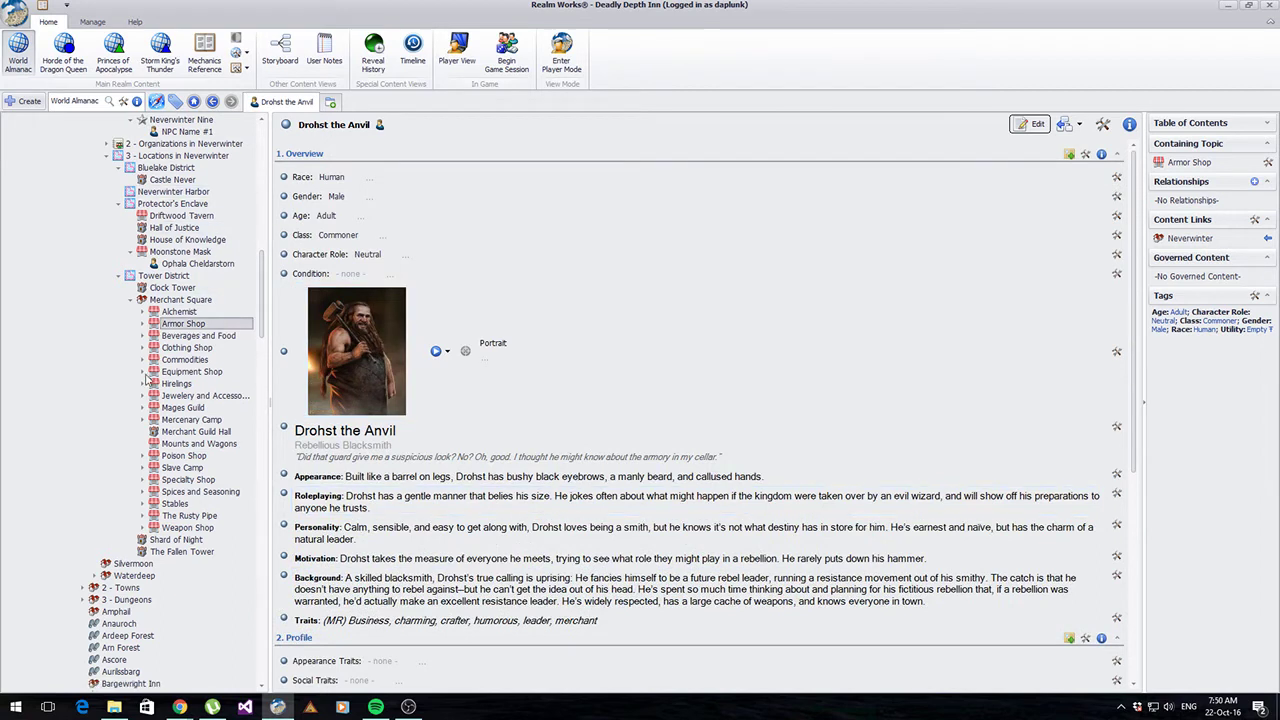
click(142, 372)
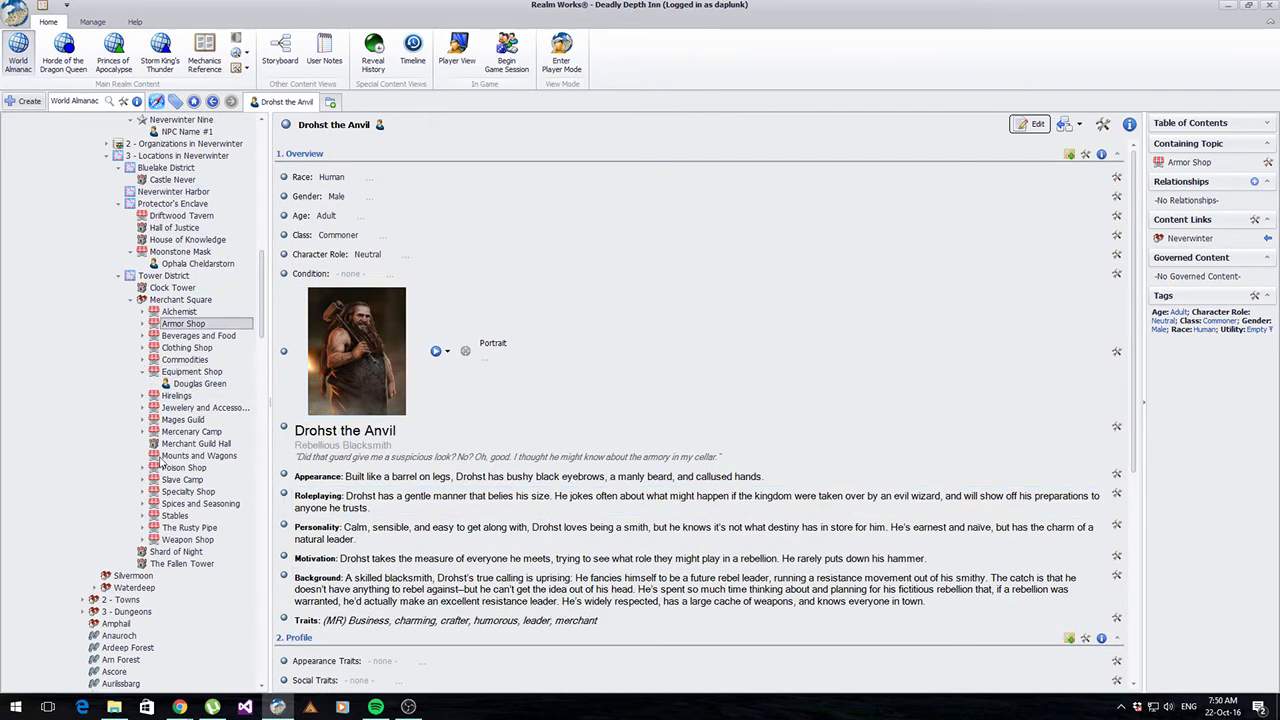
click(143, 467)
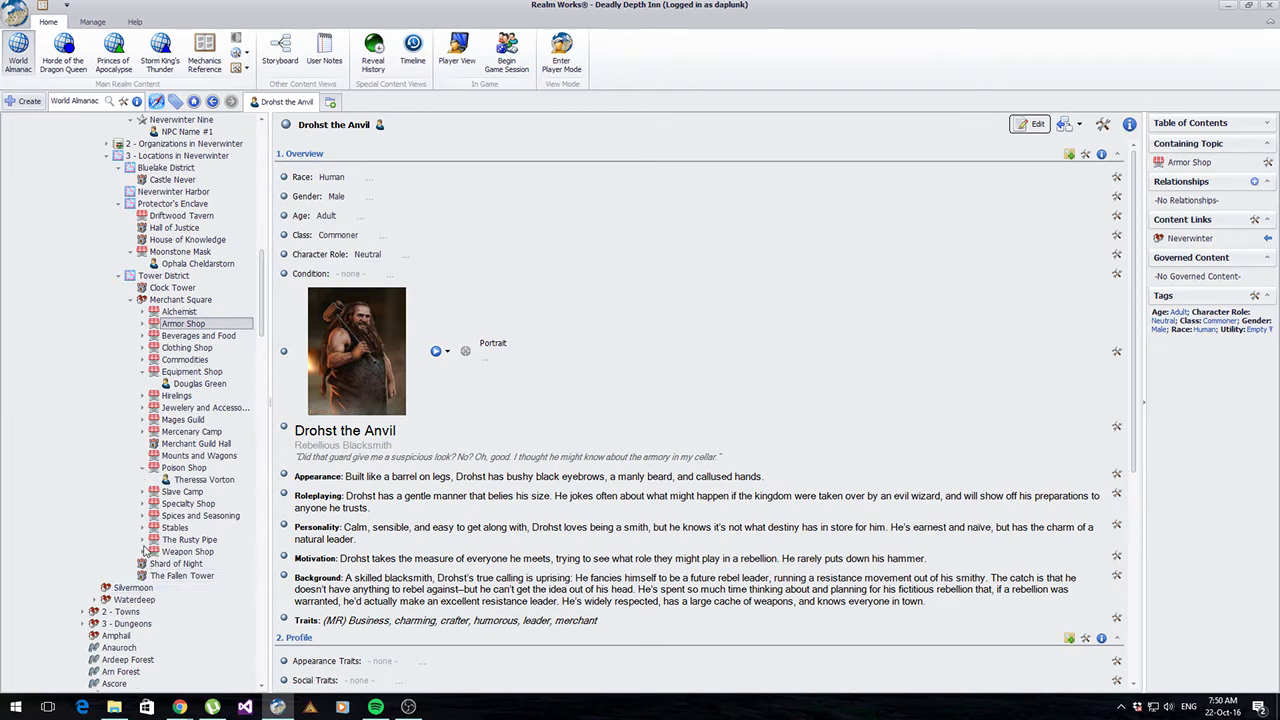
click(143, 528)
click(146, 552)
scroll(150, 560, down, 3)
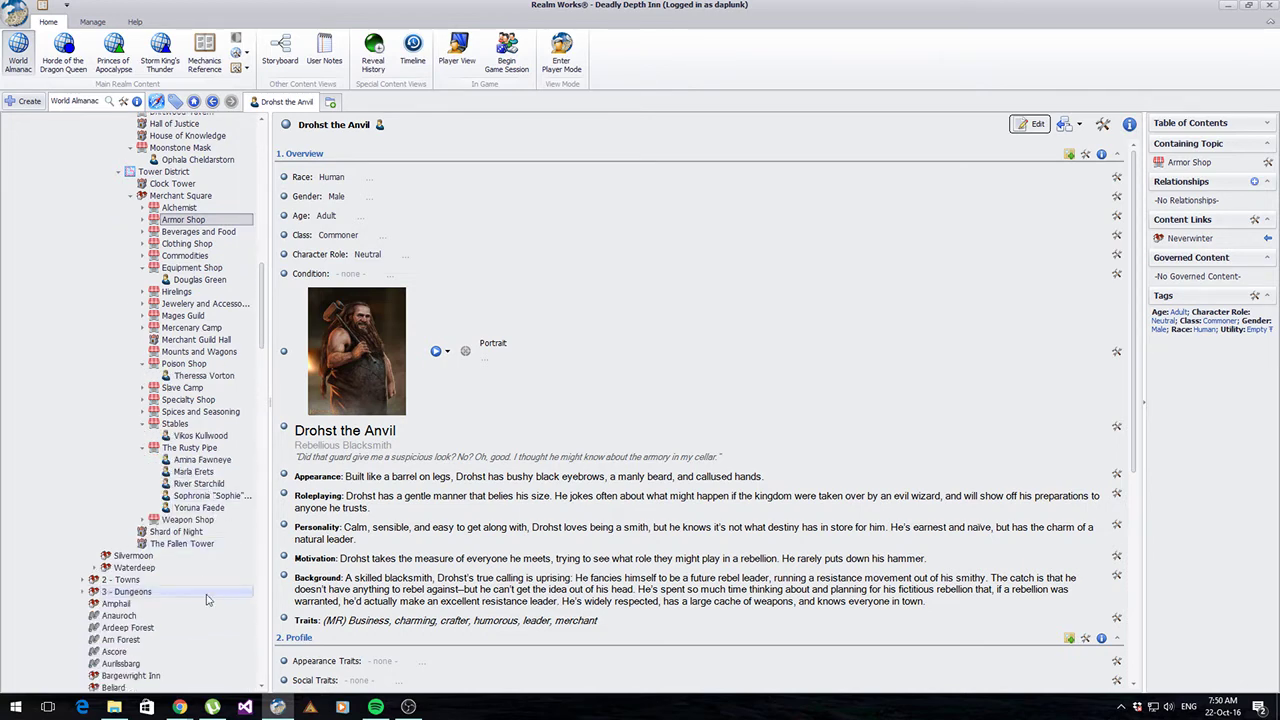
click(181, 460)
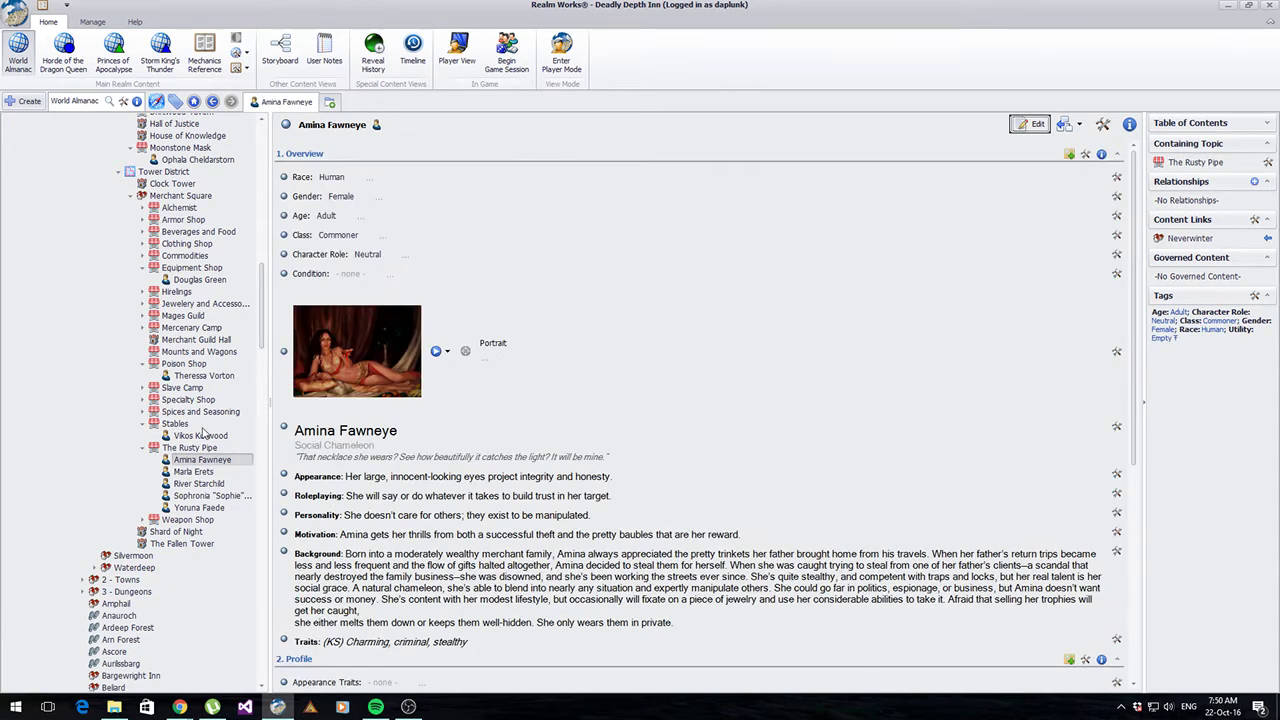
Step: Scroll Amina Fawneye's page and open Create New Content Relationship from Relationships
drag(264, 336, 265, 218)
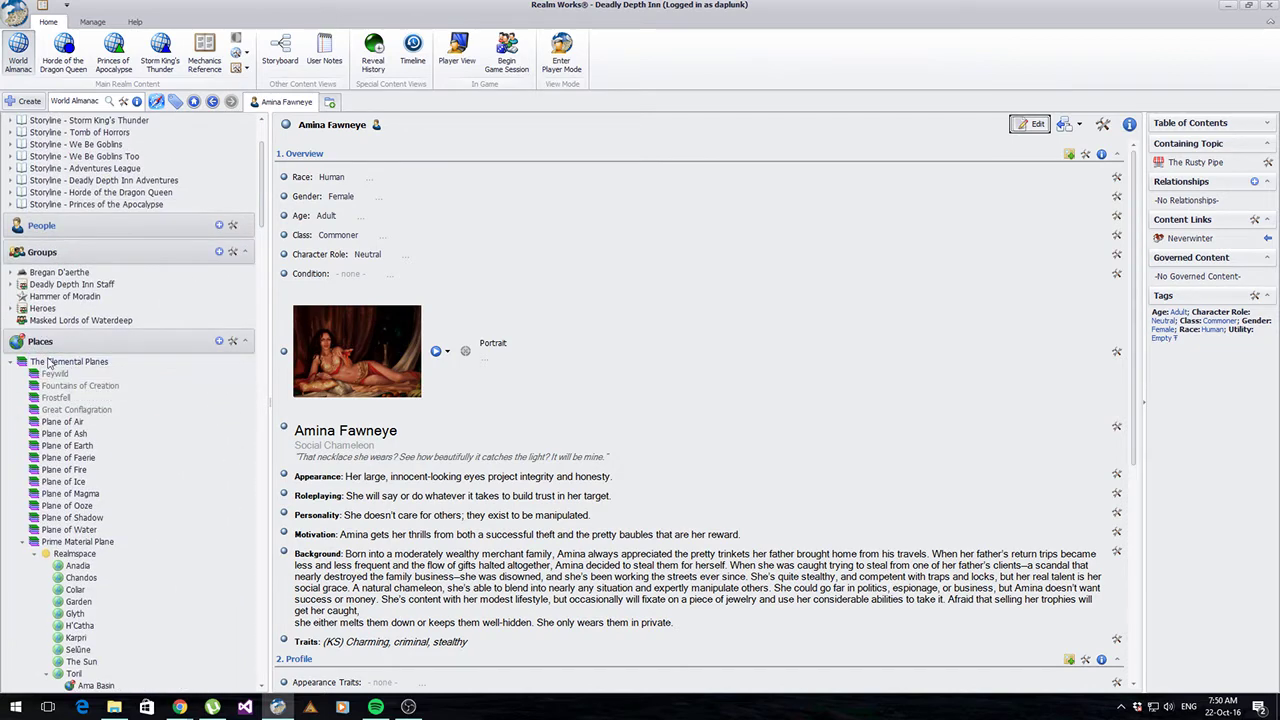
drag(264, 207, 264, 281)
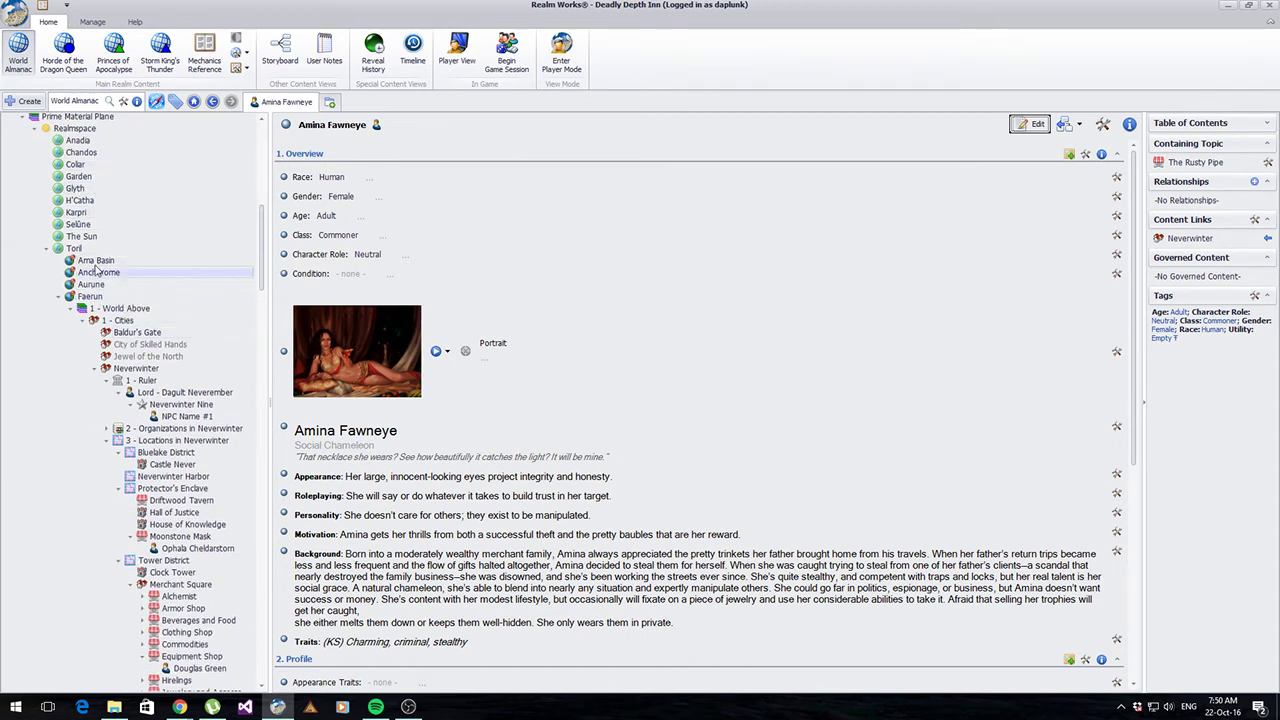
drag(260, 273, 260, 286)
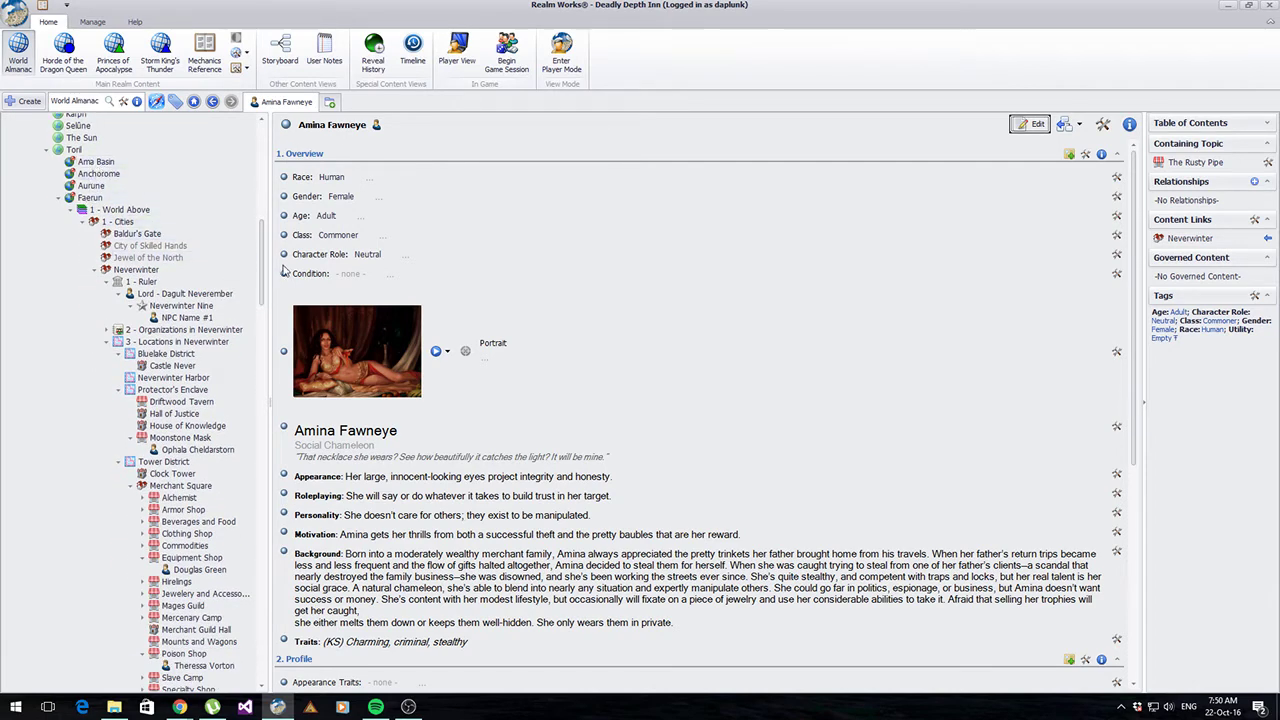
drag(264, 264, 266, 285)
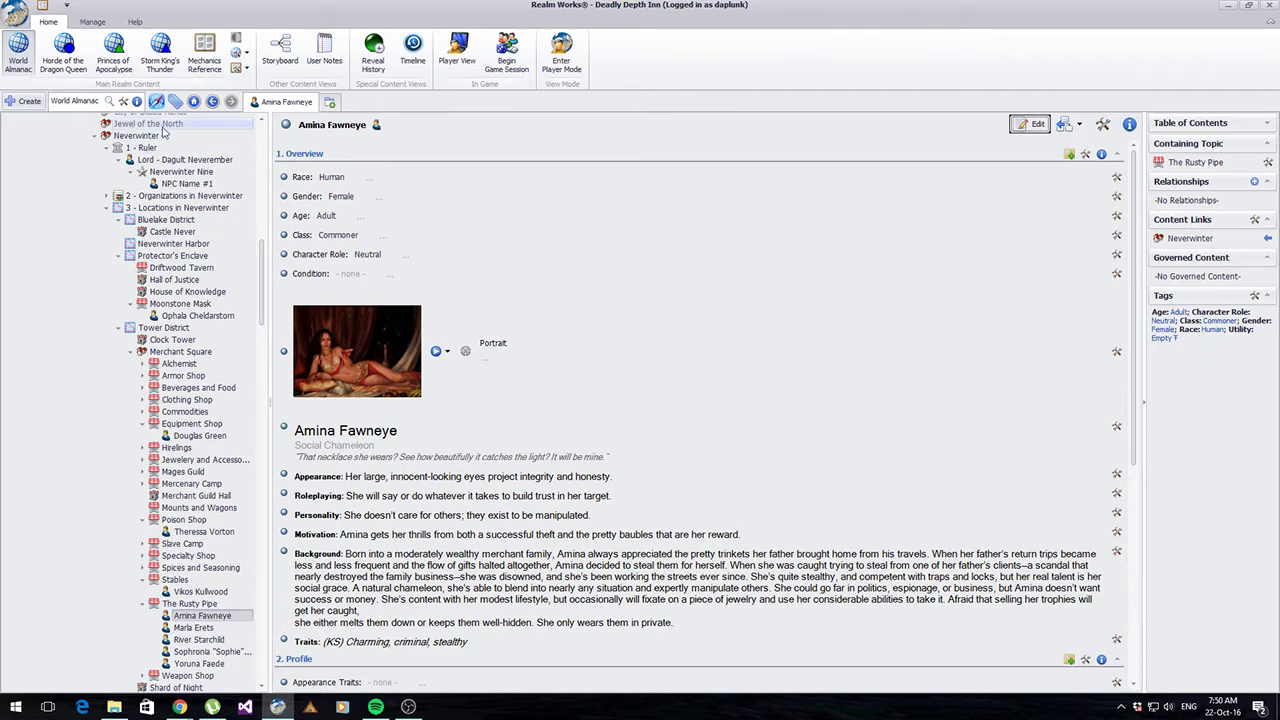
scroll(260, 289, down, 2)
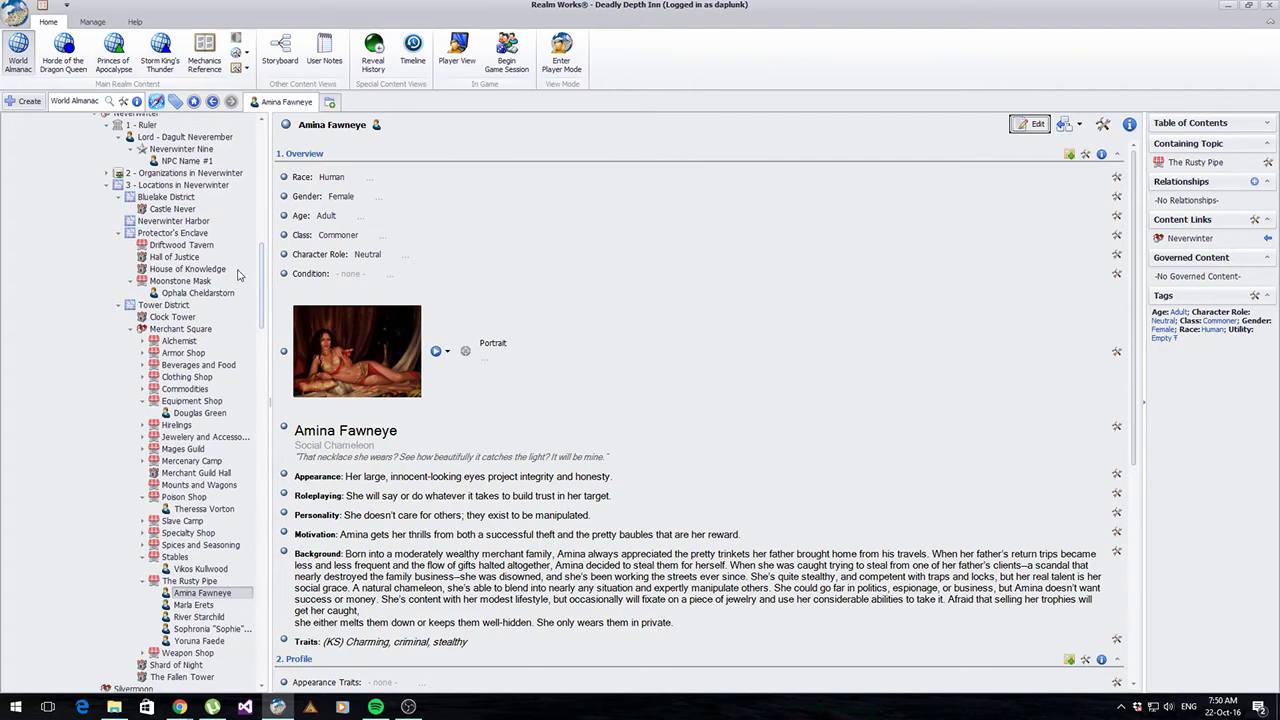
scroll(263, 305, down, 7)
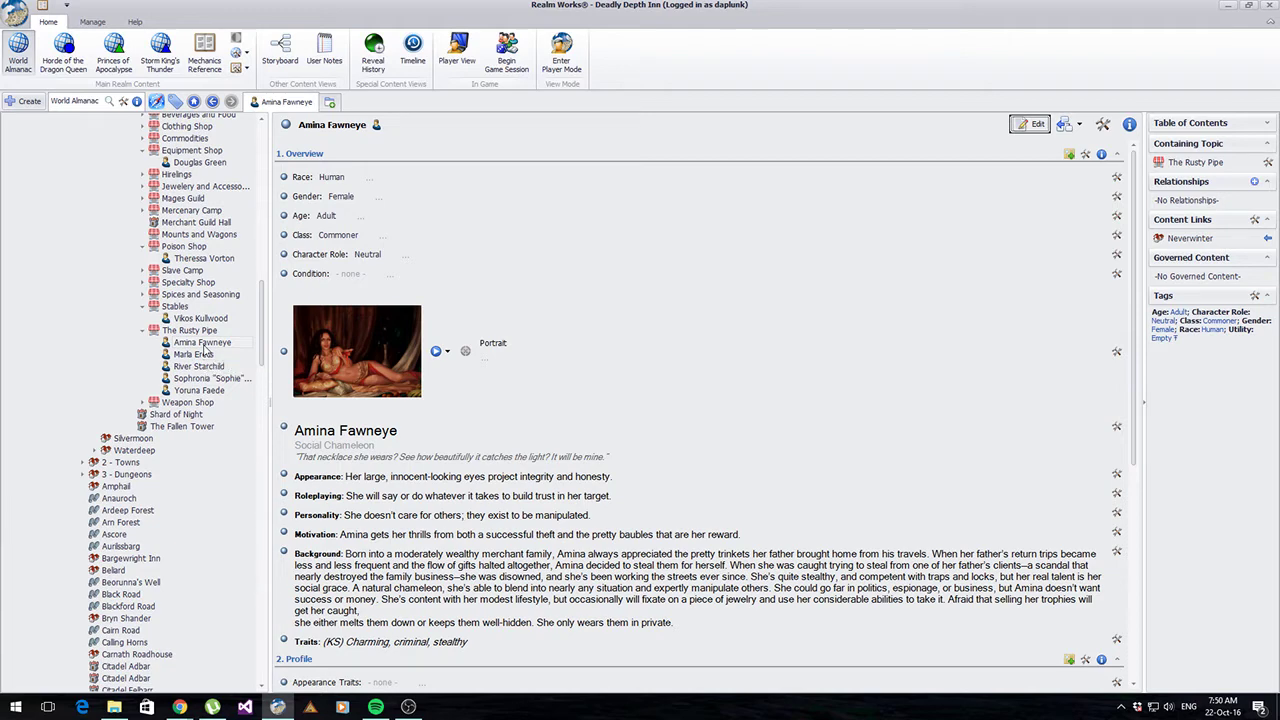
scroll(197, 347, up, 10)
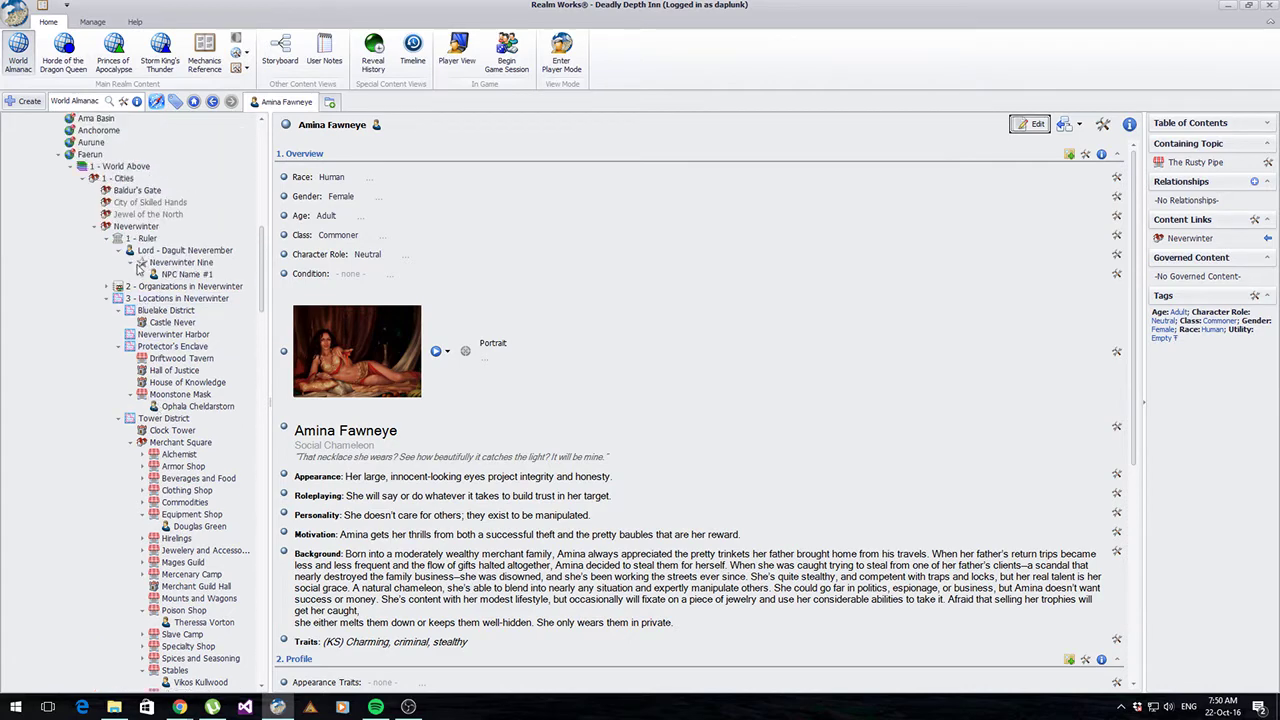
scroll(117, 297, down, 9)
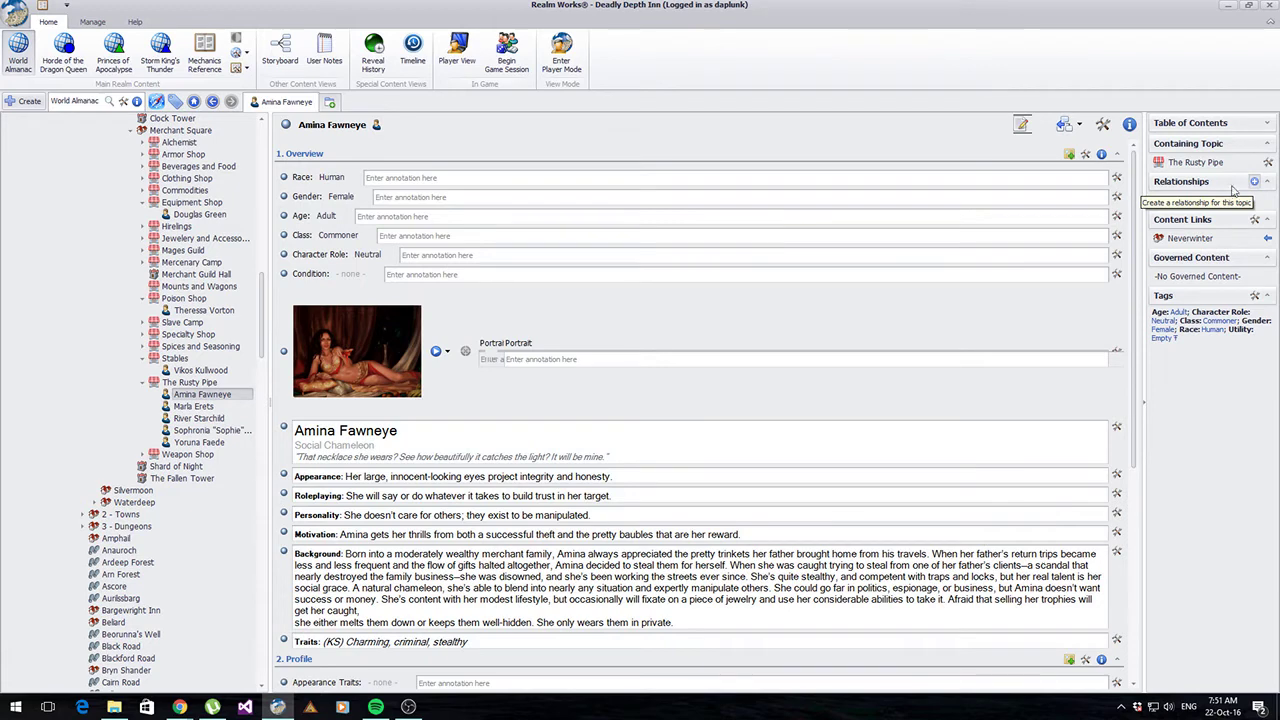
click(1255, 182)
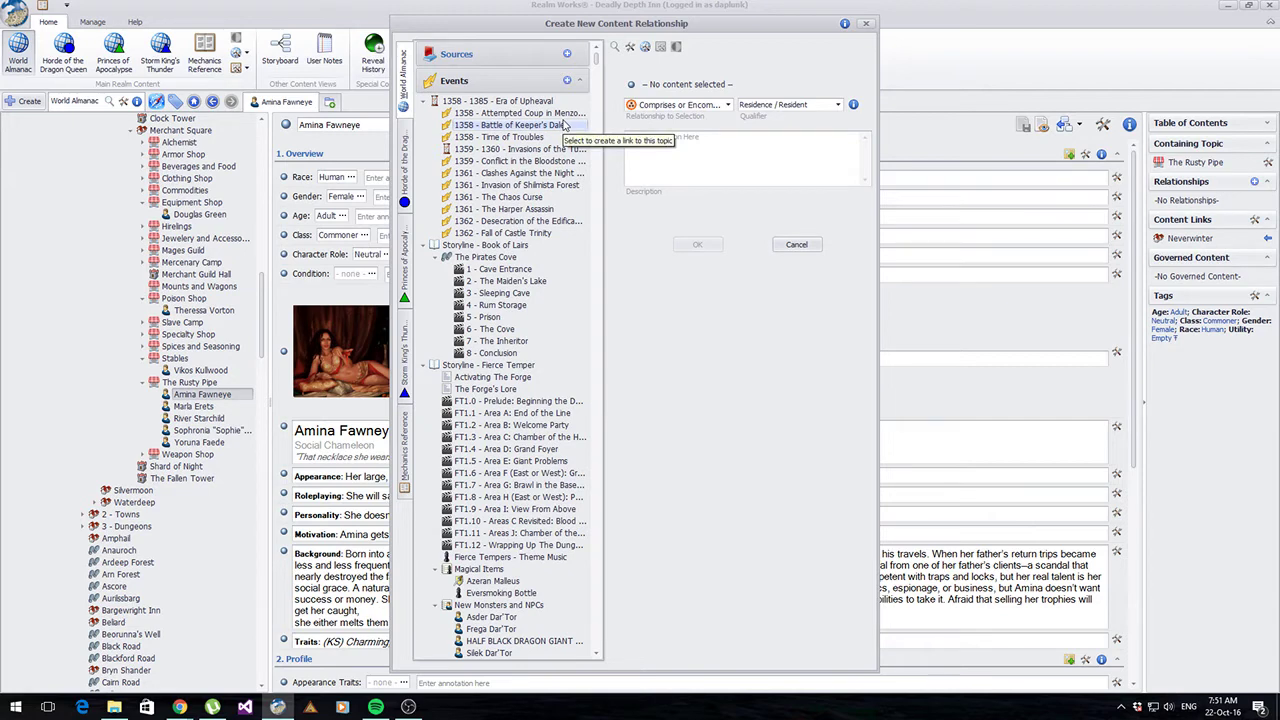
Step: Try the Belongs To or Within and Comprises or Encompasses types, browsing their qualifiers
click(717, 105)
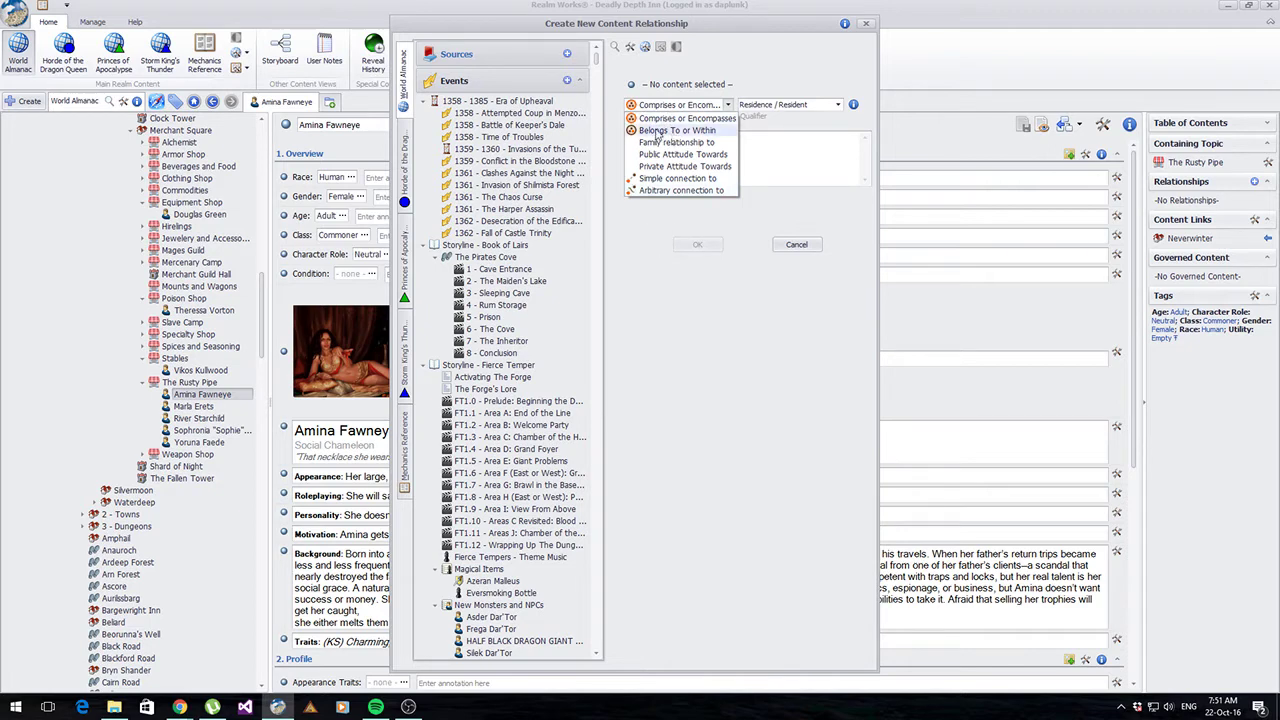
click(657, 131)
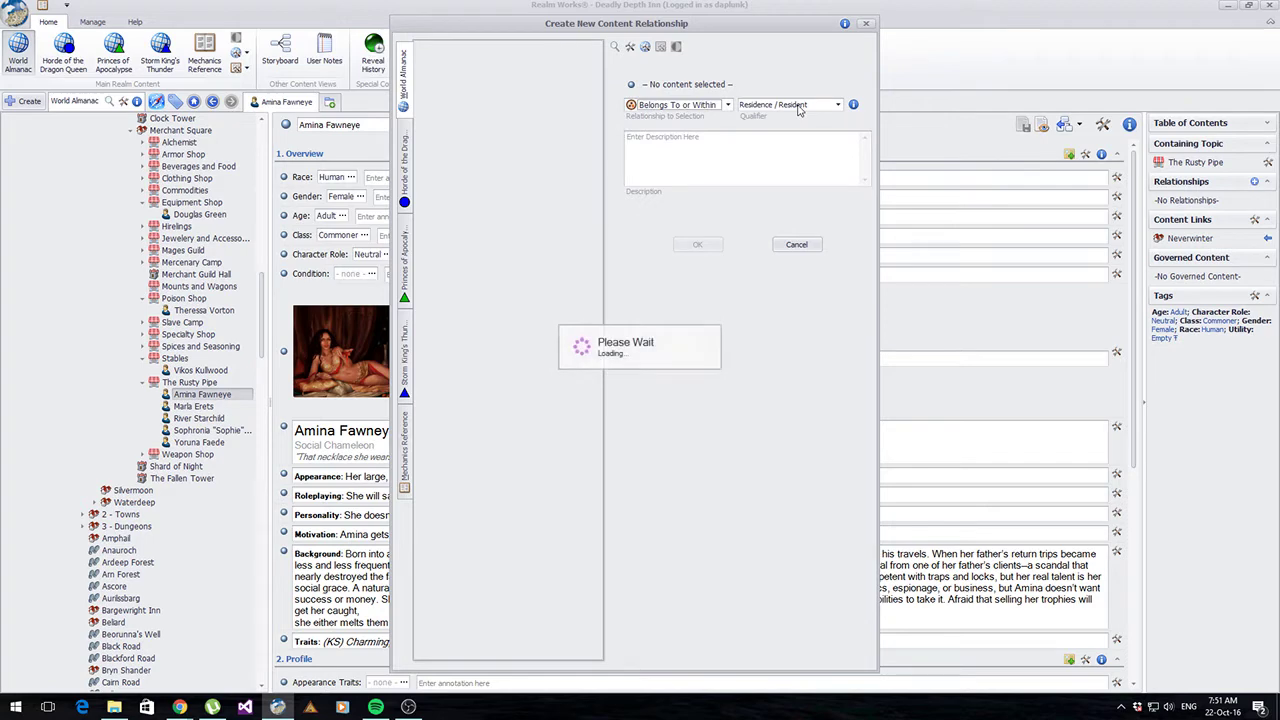
click(796, 110)
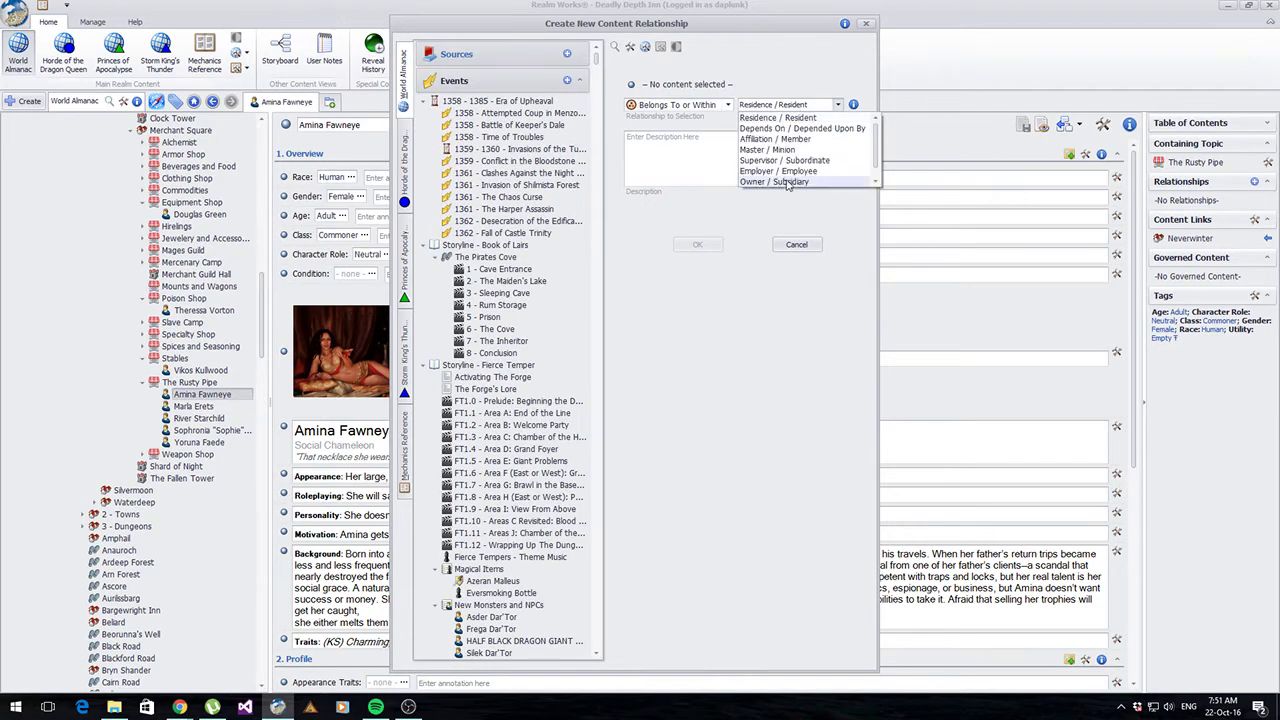
scroll(790, 160, up, 3)
scroll(790, 172, up, 1)
scroll(793, 176, down, 1)
scroll(737, 209, down, 3)
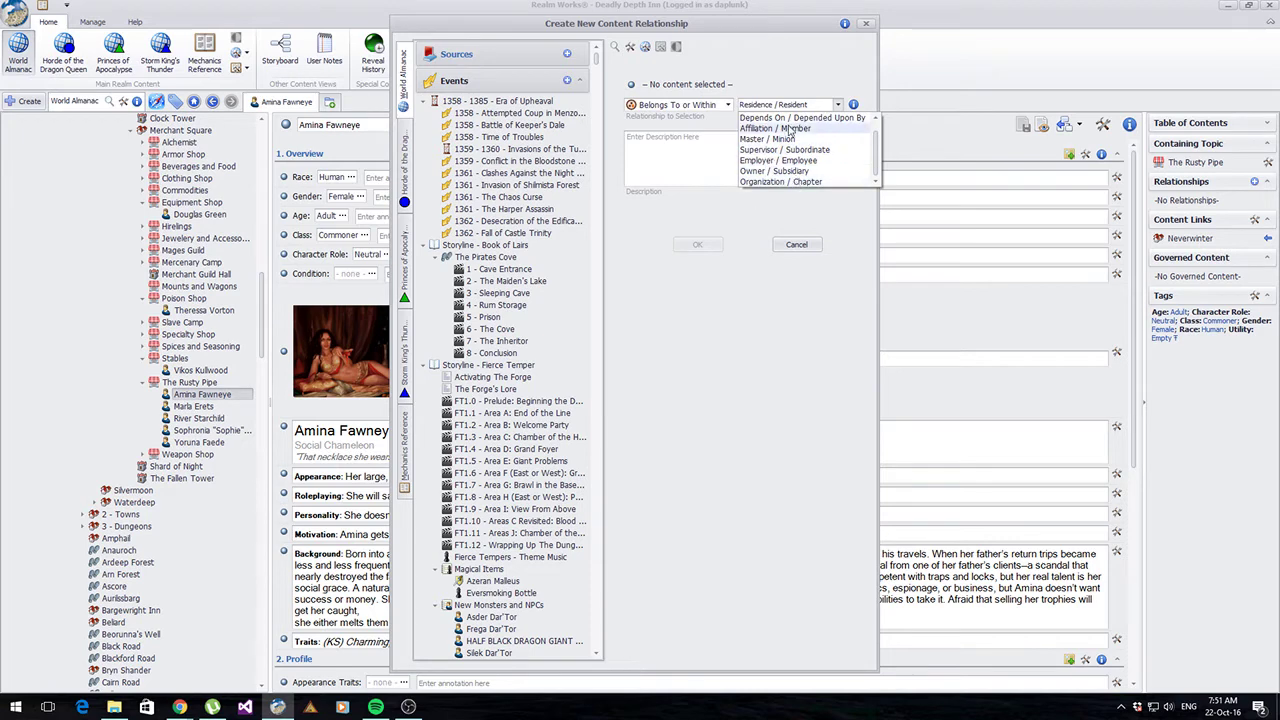
click(731, 141)
click(728, 104)
click(680, 128)
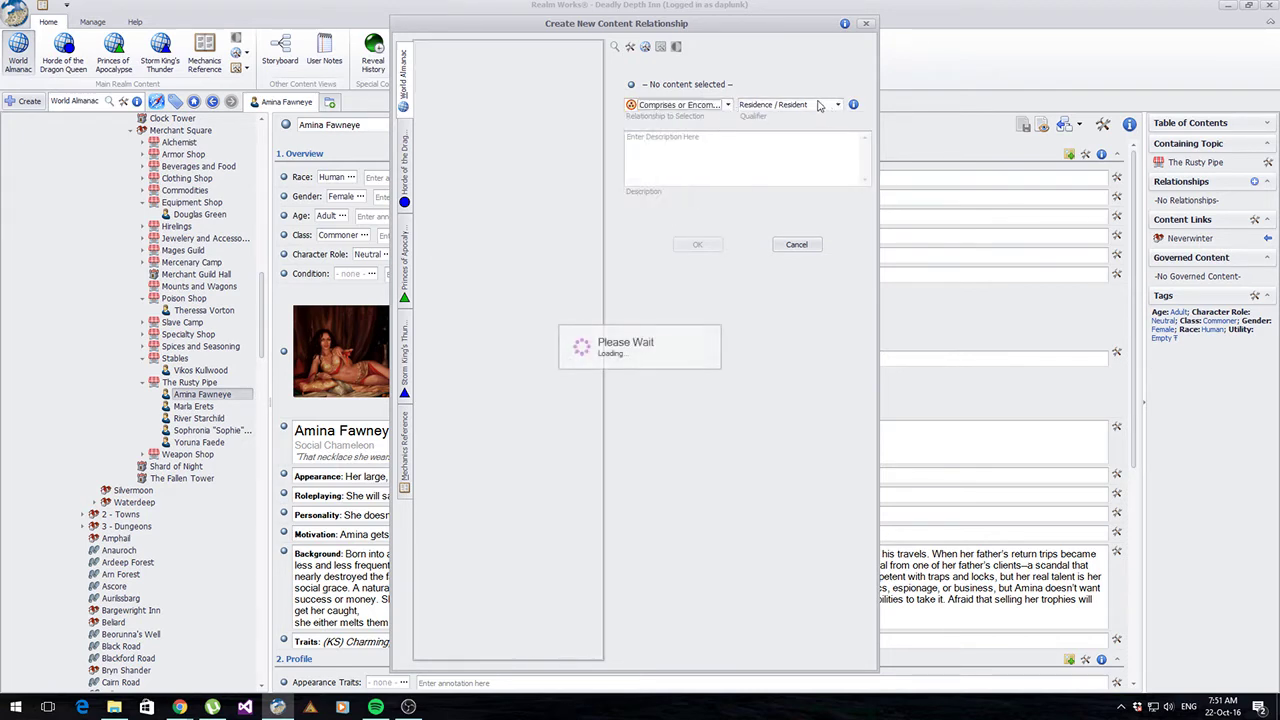
click(818, 105)
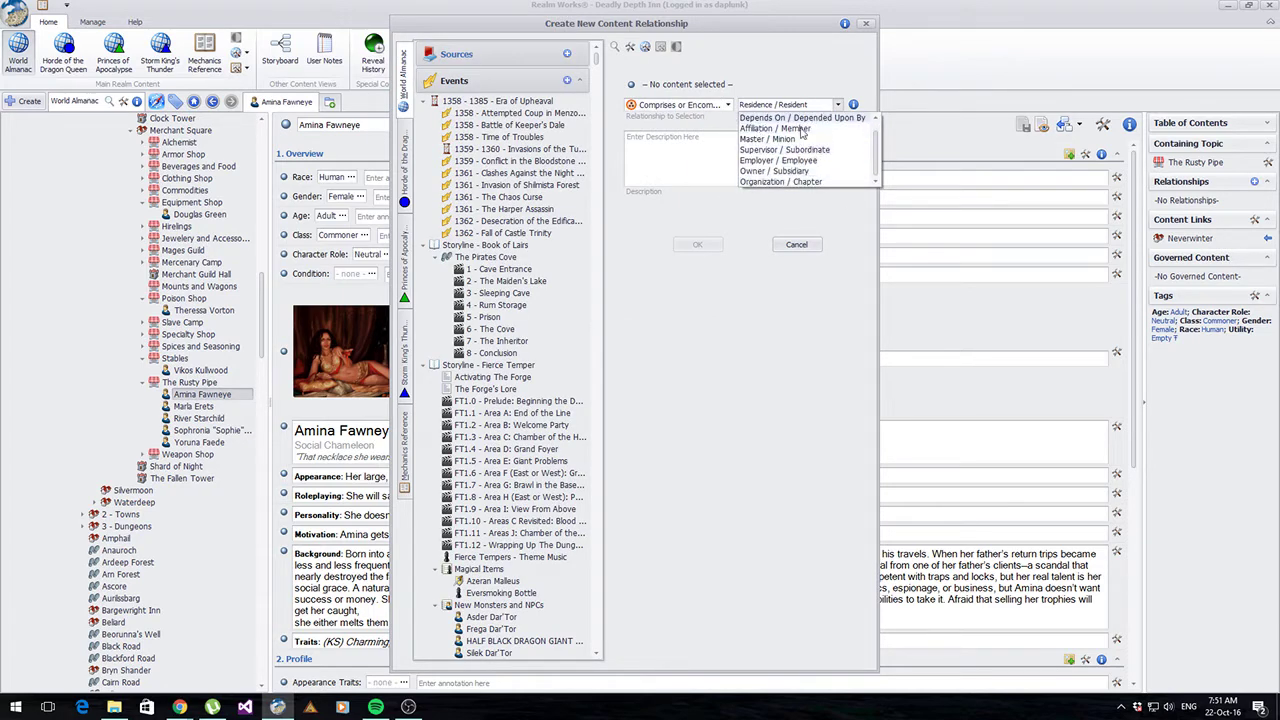
click(777, 117)
Step: Make Amina 'Child of' Sophronia "Sophie" Cullen as a family relationship and confirm
click(726, 105)
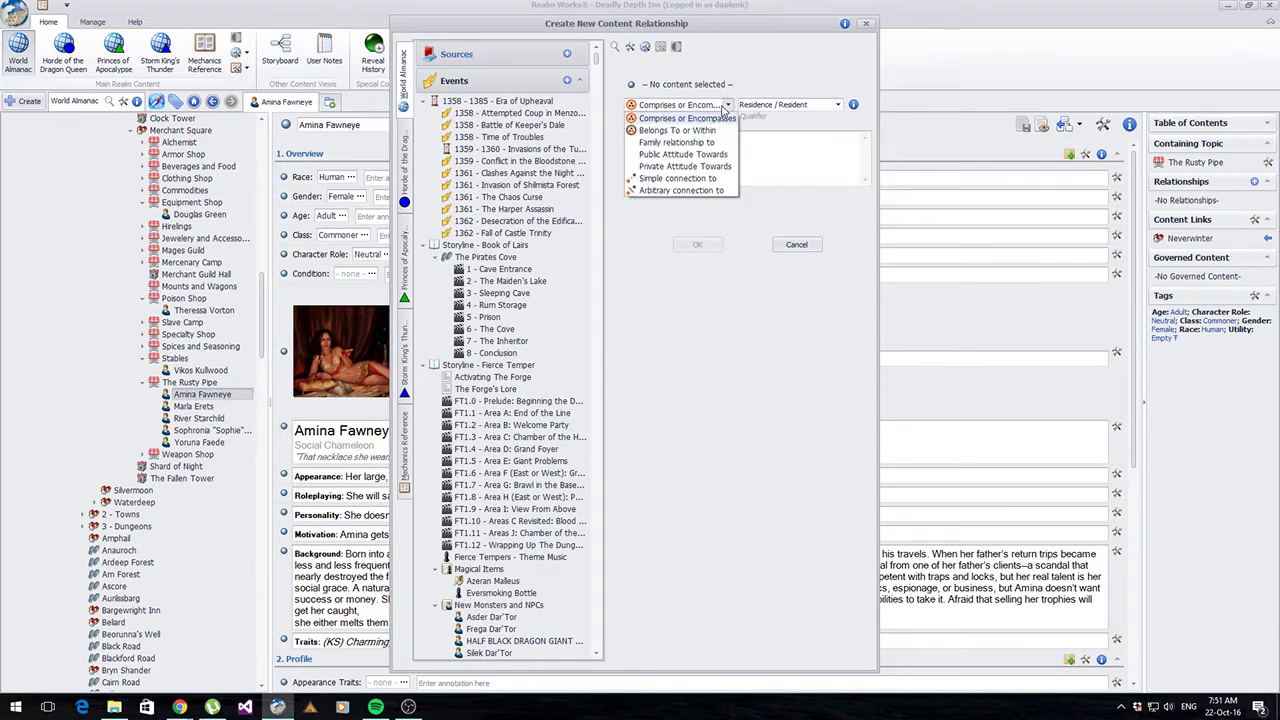
click(688, 143)
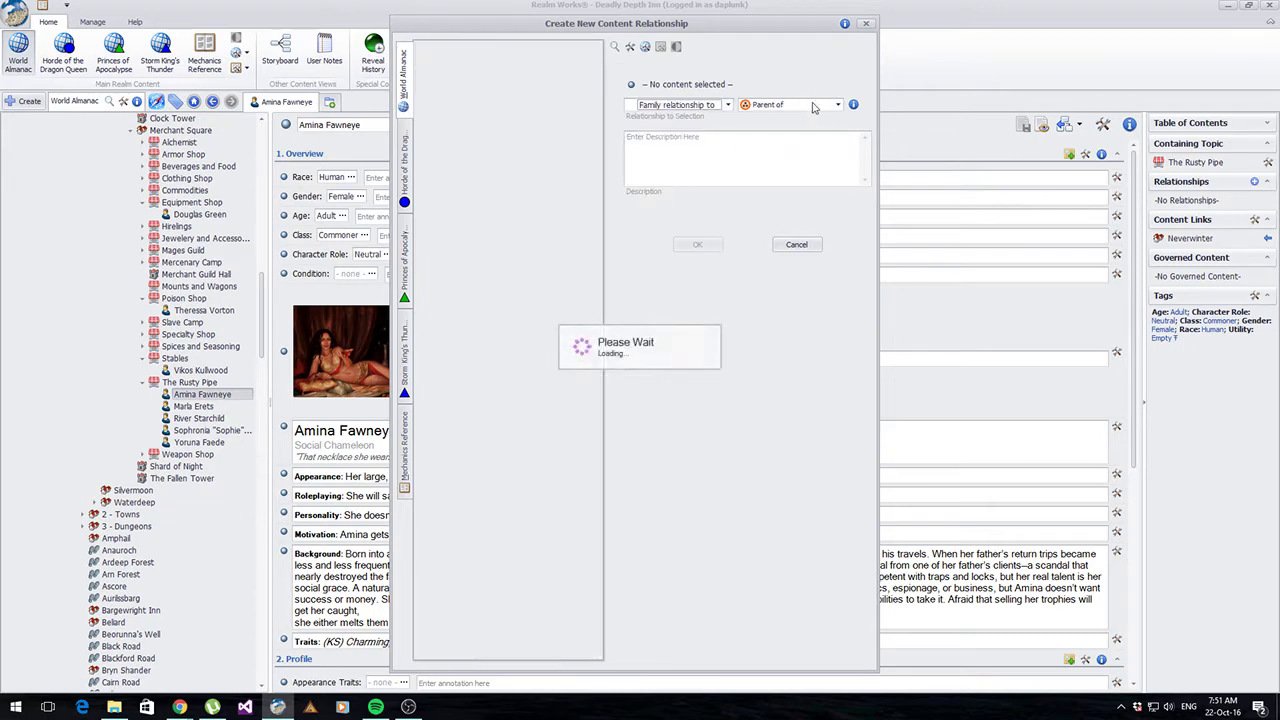
click(814, 105)
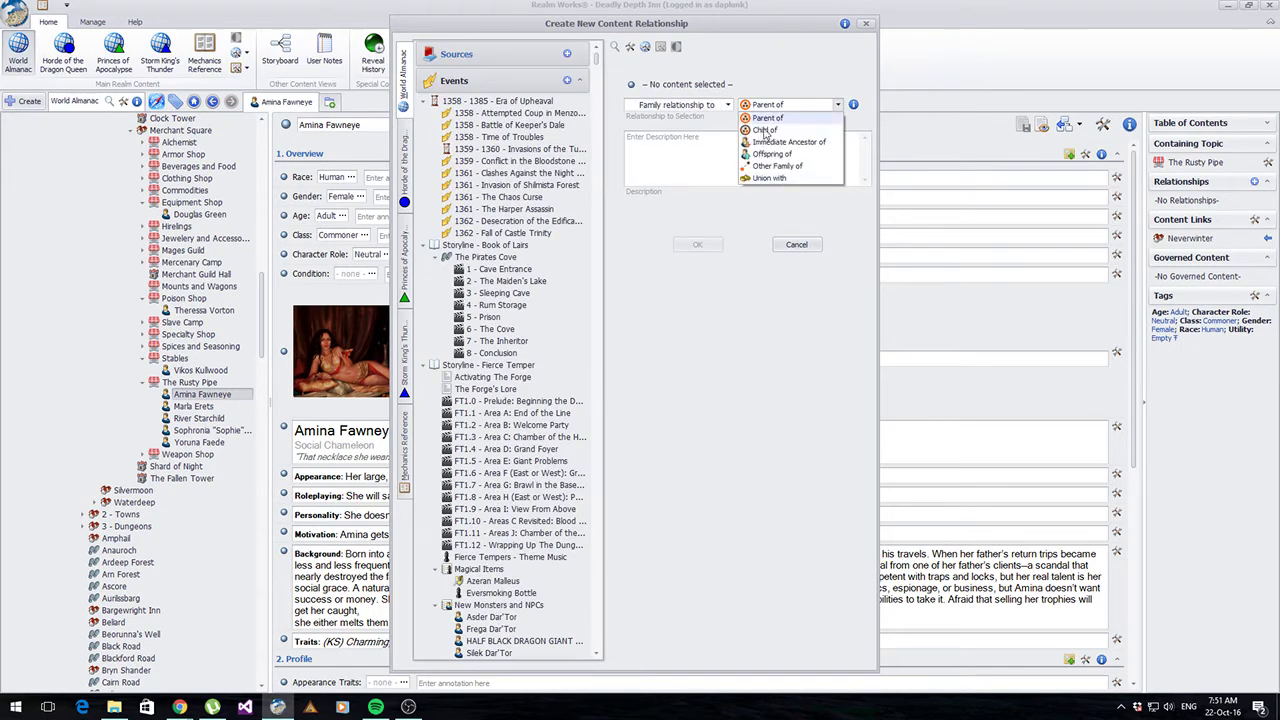
click(758, 118)
click(798, 108)
click(778, 132)
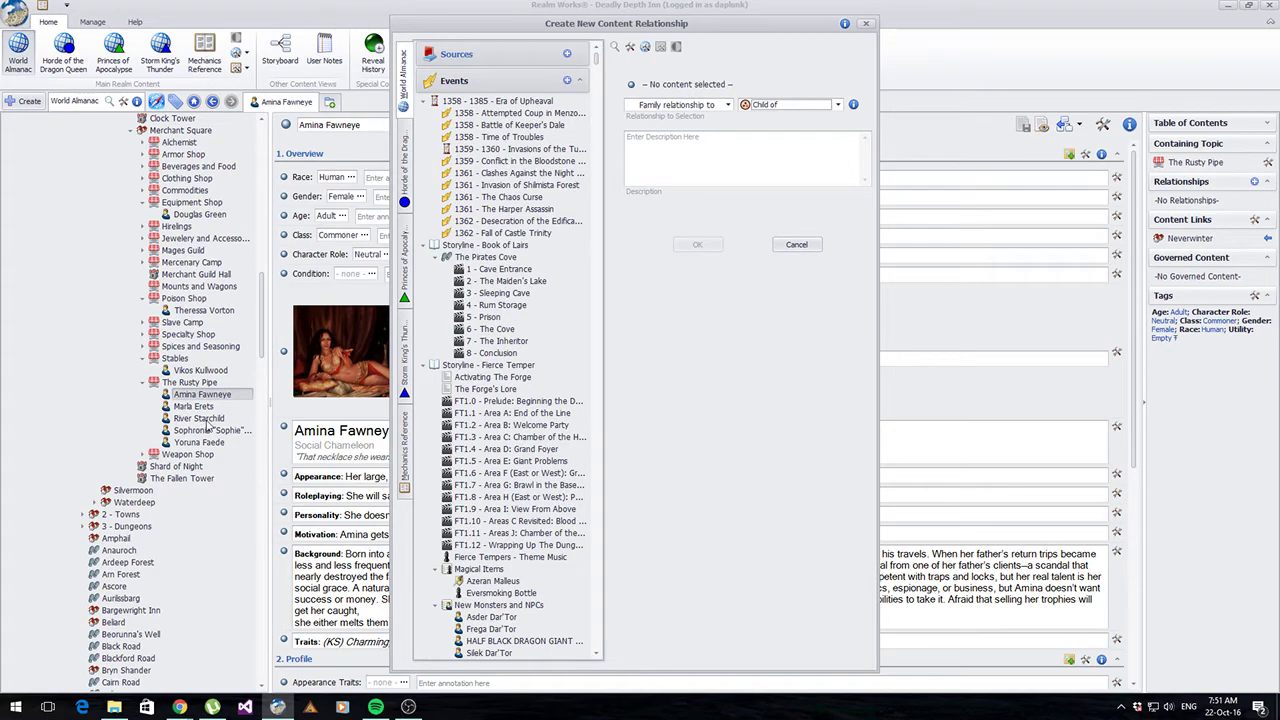
drag(597, 62, 598, 586)
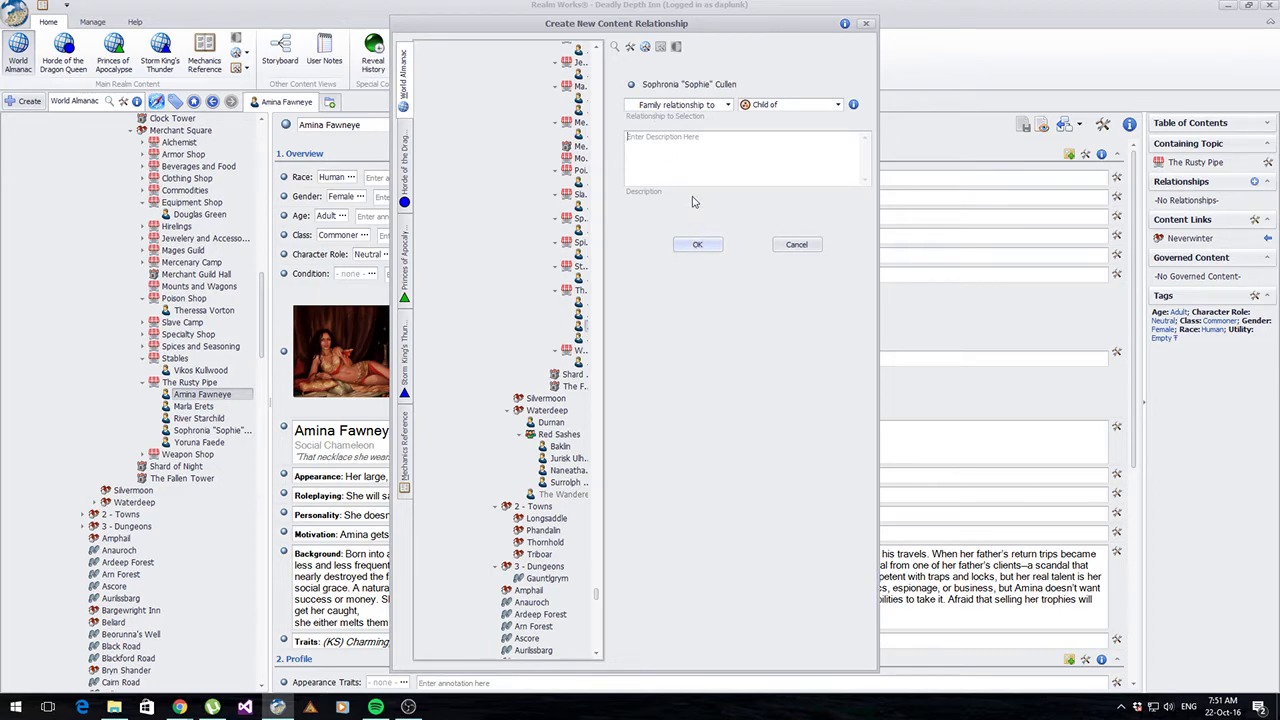
click(697, 244)
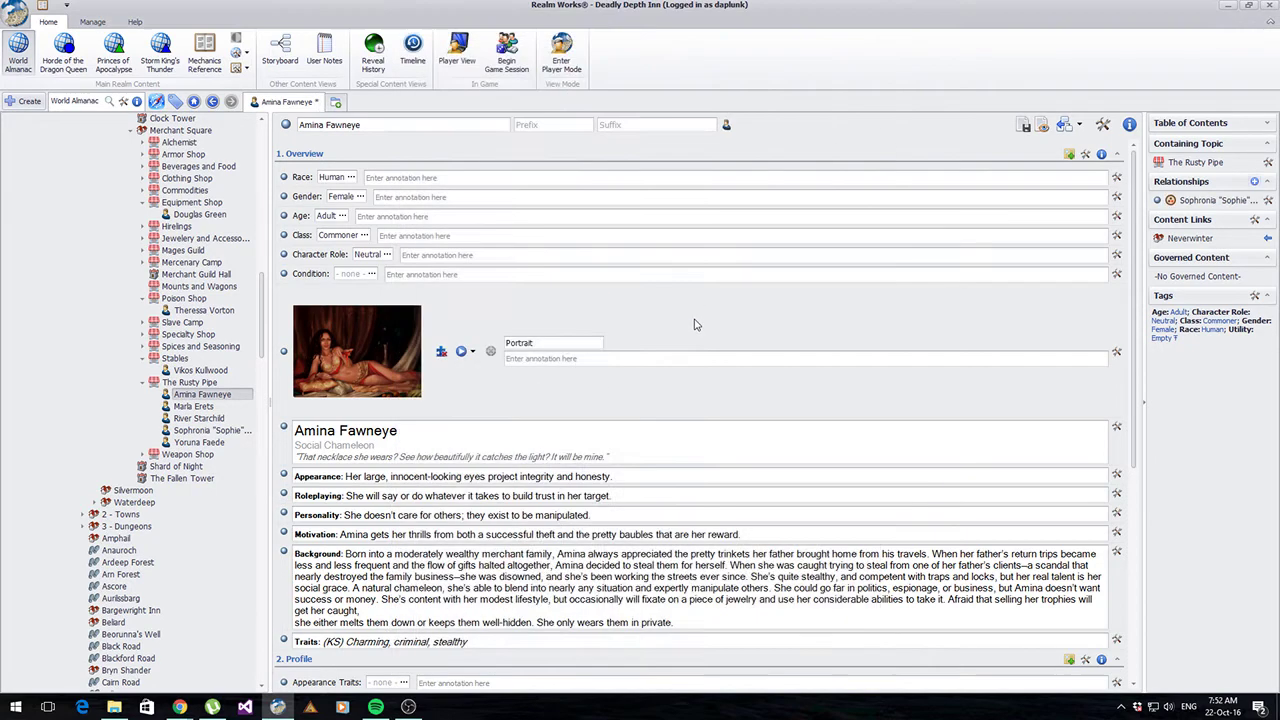
click(1203, 204)
click(578, 370)
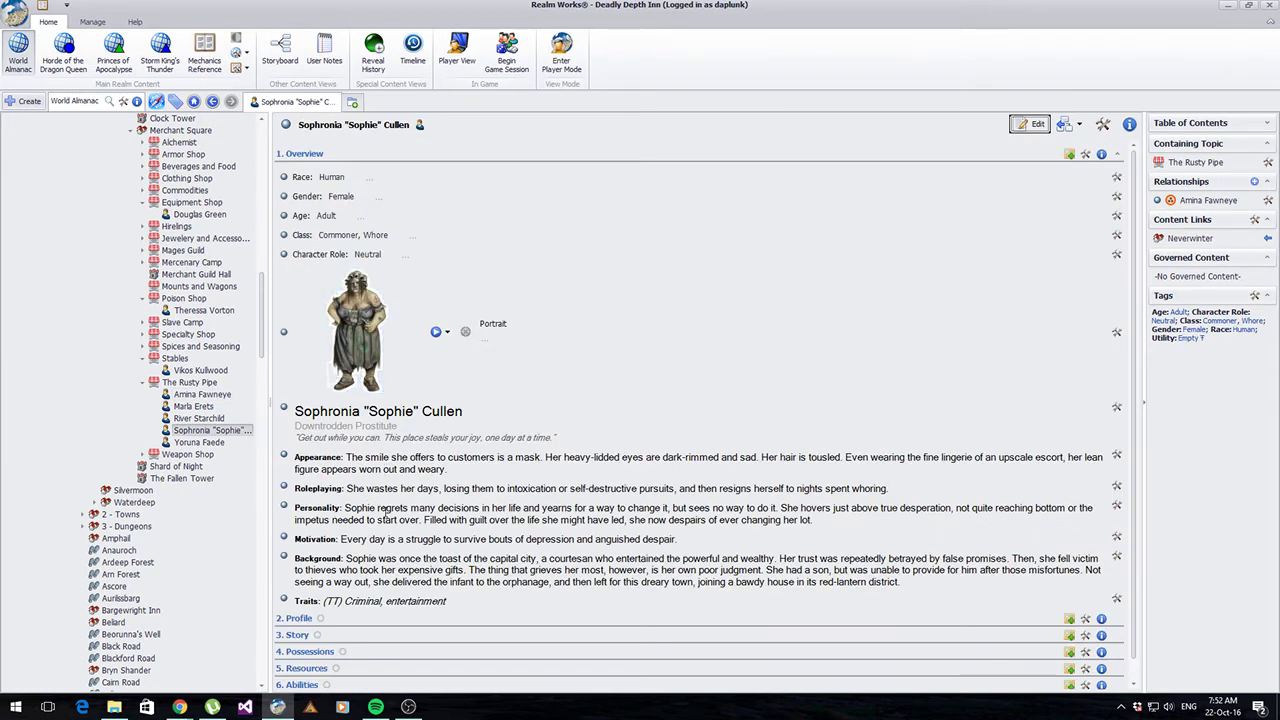
Step: Confirm Sophronia is Parent of Amina Fawneye, then return to Amina's page
scroll(442, 500, down, 1)
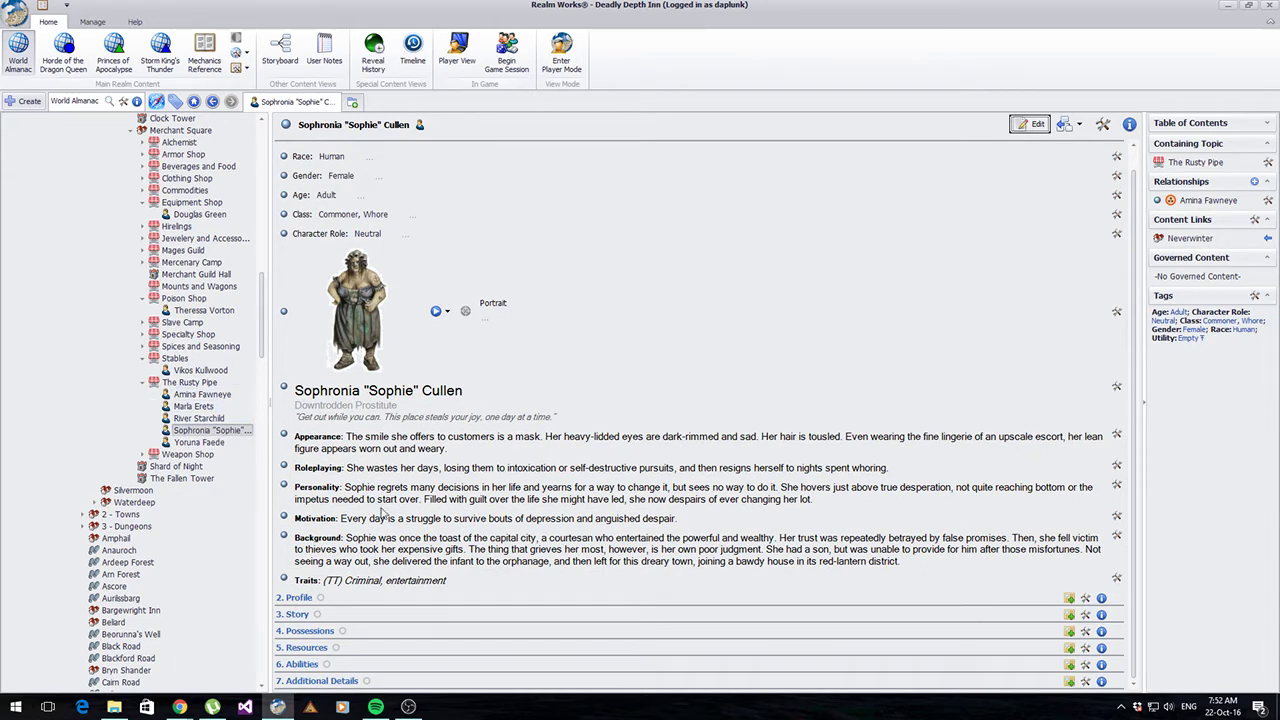
click(1194, 205)
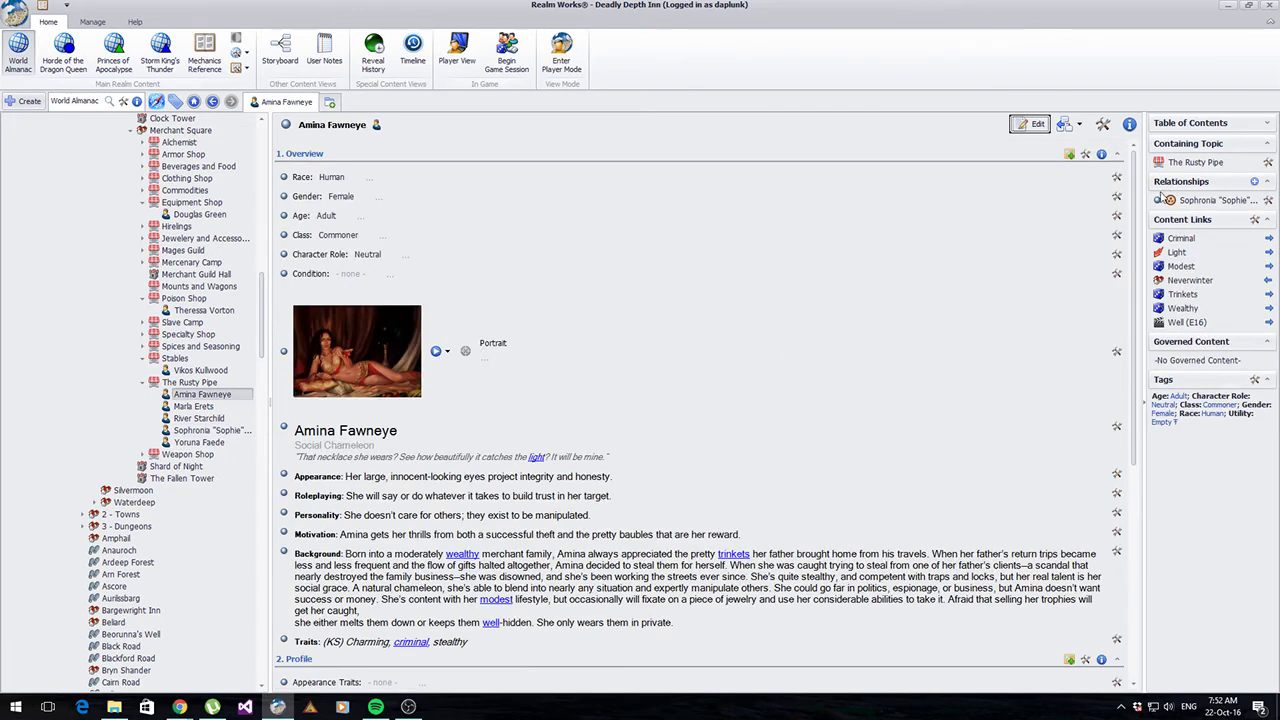
Step: Reveal Amina Fawneye's family relationship with Sophronia "Sophie" Cullen to the players
click(1168, 204)
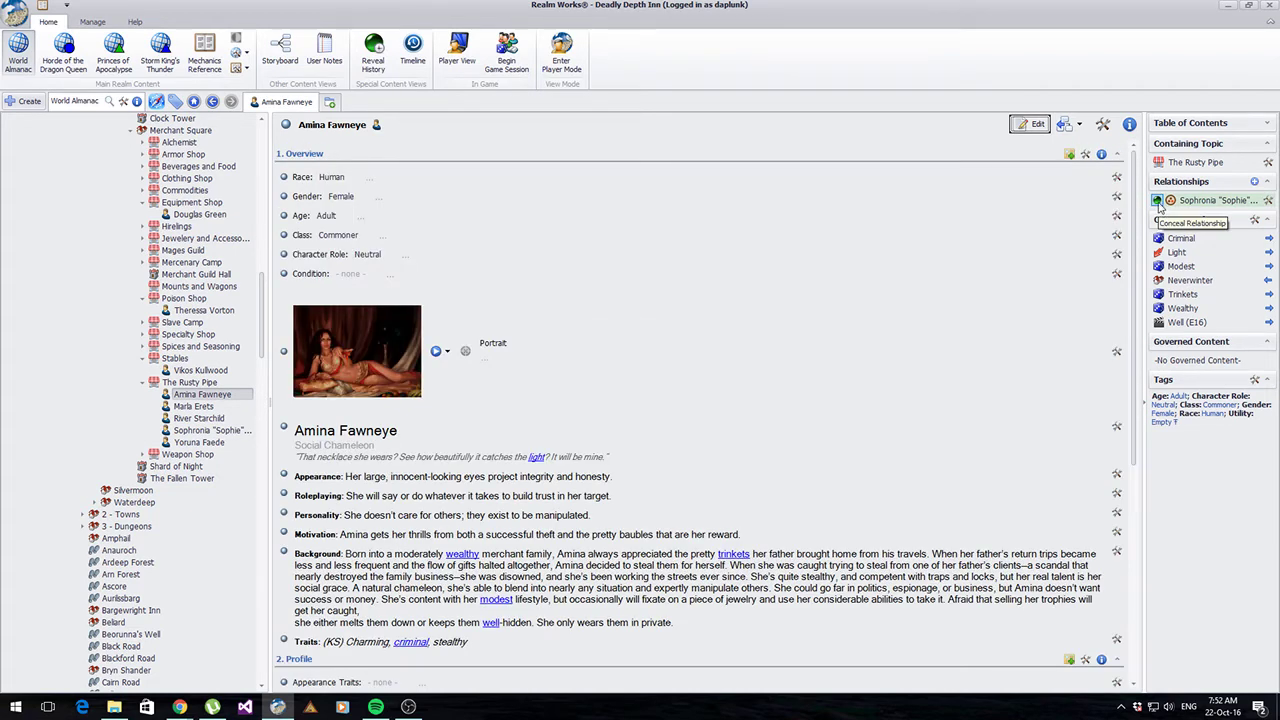
click(1158, 201)
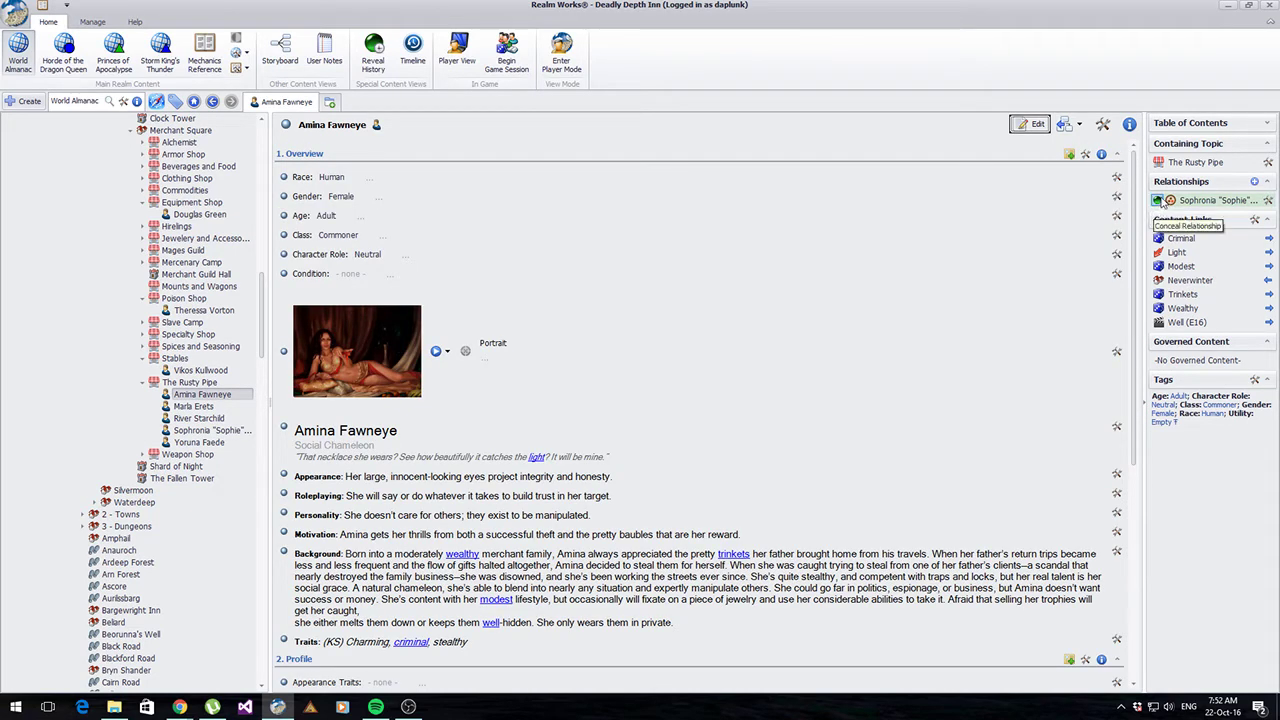